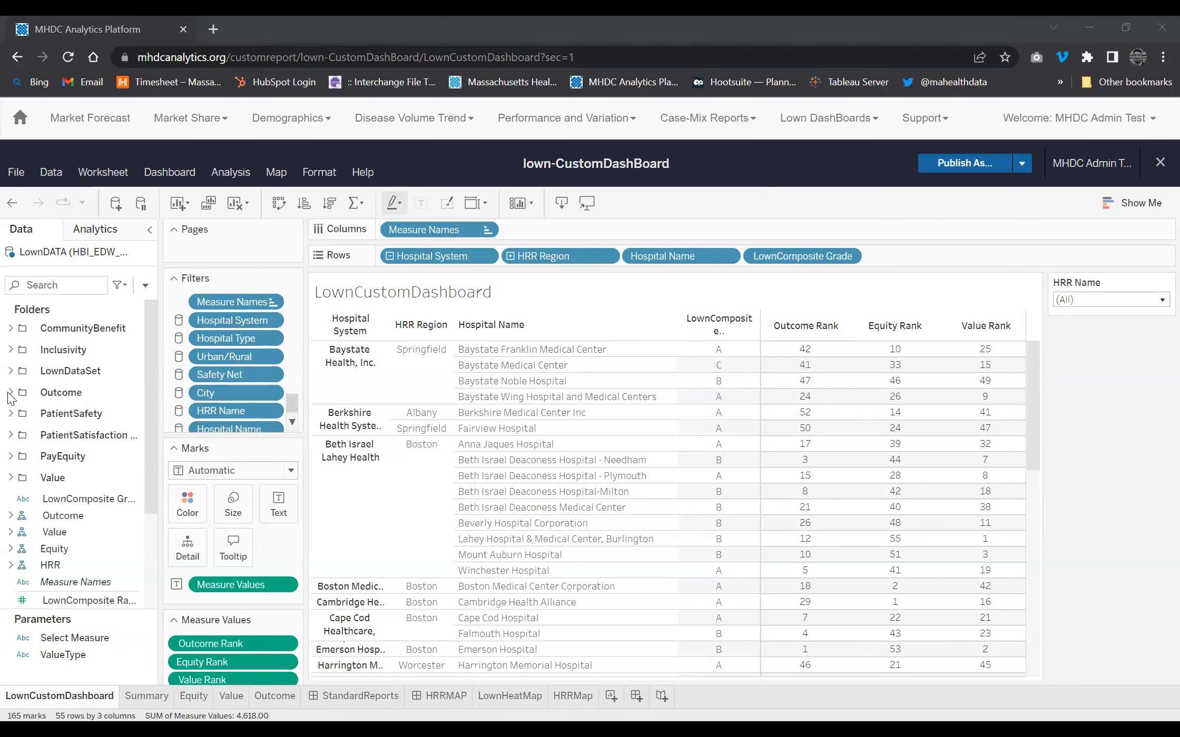
# - Expand the Outcome, PatientSafety and PatientSatisfaction folders to browse their measures, and collapse the Marks card
pyautogui.click(52, 400)
pyautogui.scroll(-3, 50, 402)
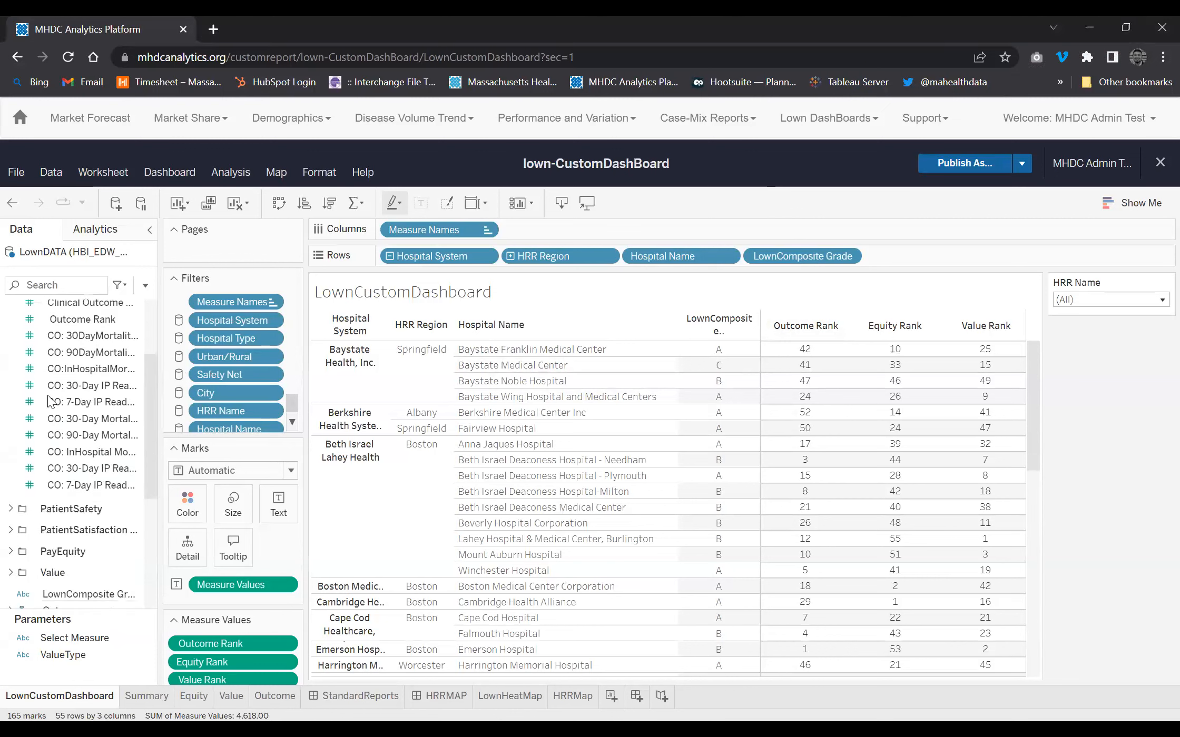
pyautogui.click(11, 509)
pyautogui.scroll(-1, 10, 545)
pyautogui.scroll(-4, 11, 546)
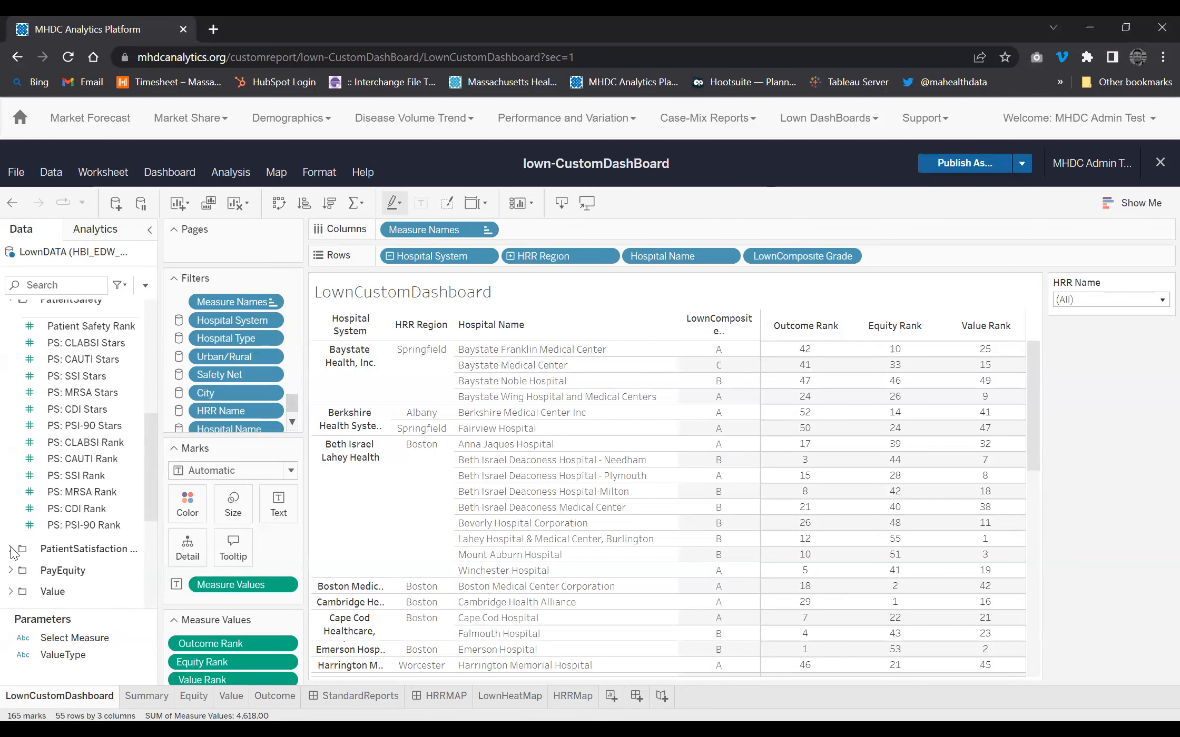
pyautogui.click(10, 551)
pyautogui.scroll(-2, 13, 552)
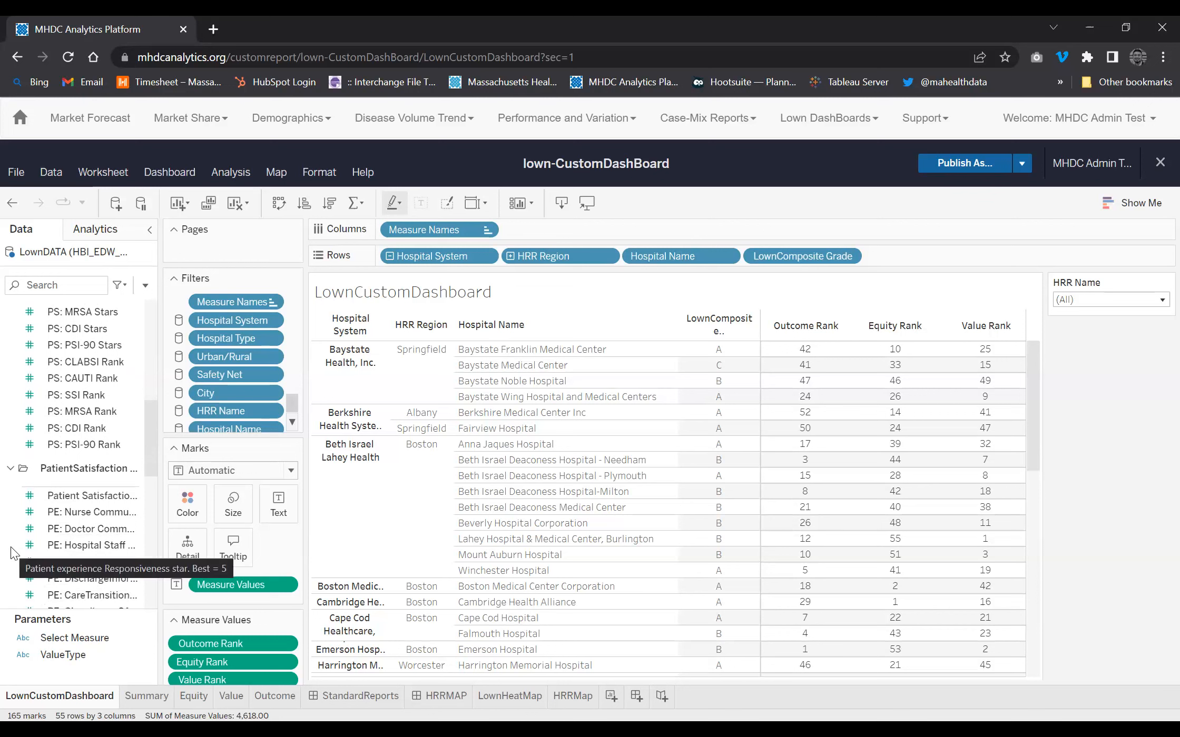
pyautogui.scroll(-1, 84, 448)
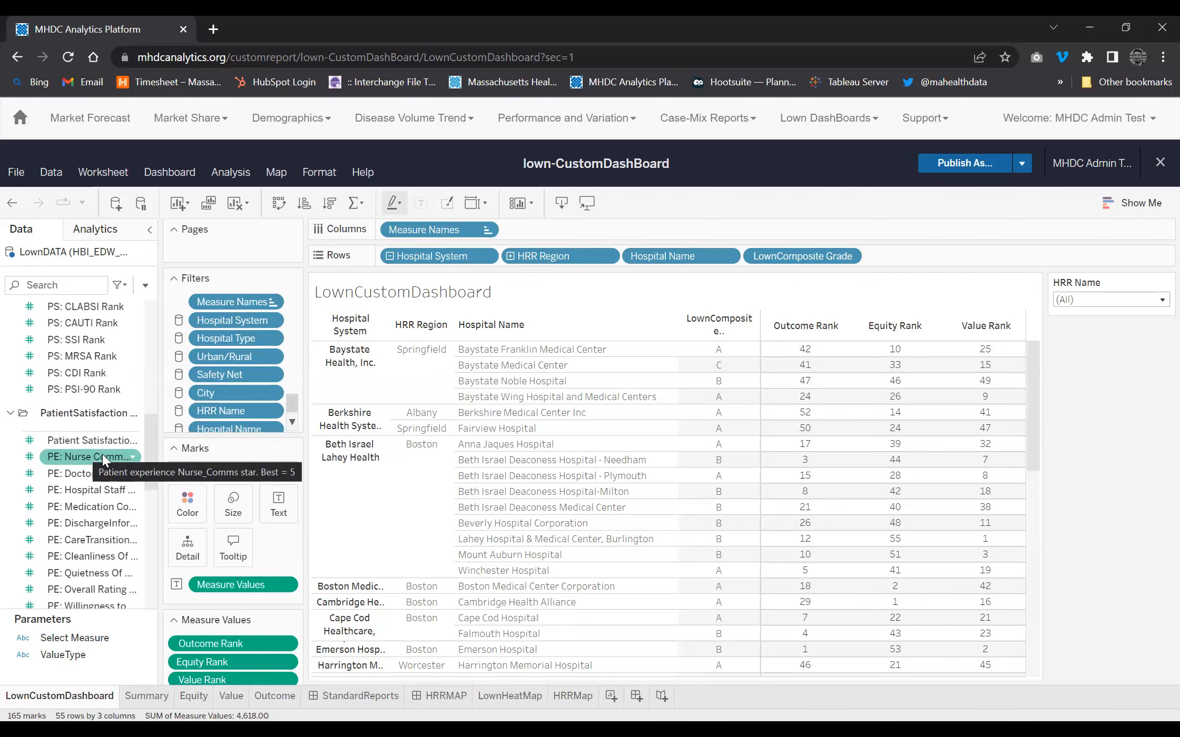
pyautogui.click(174, 449)
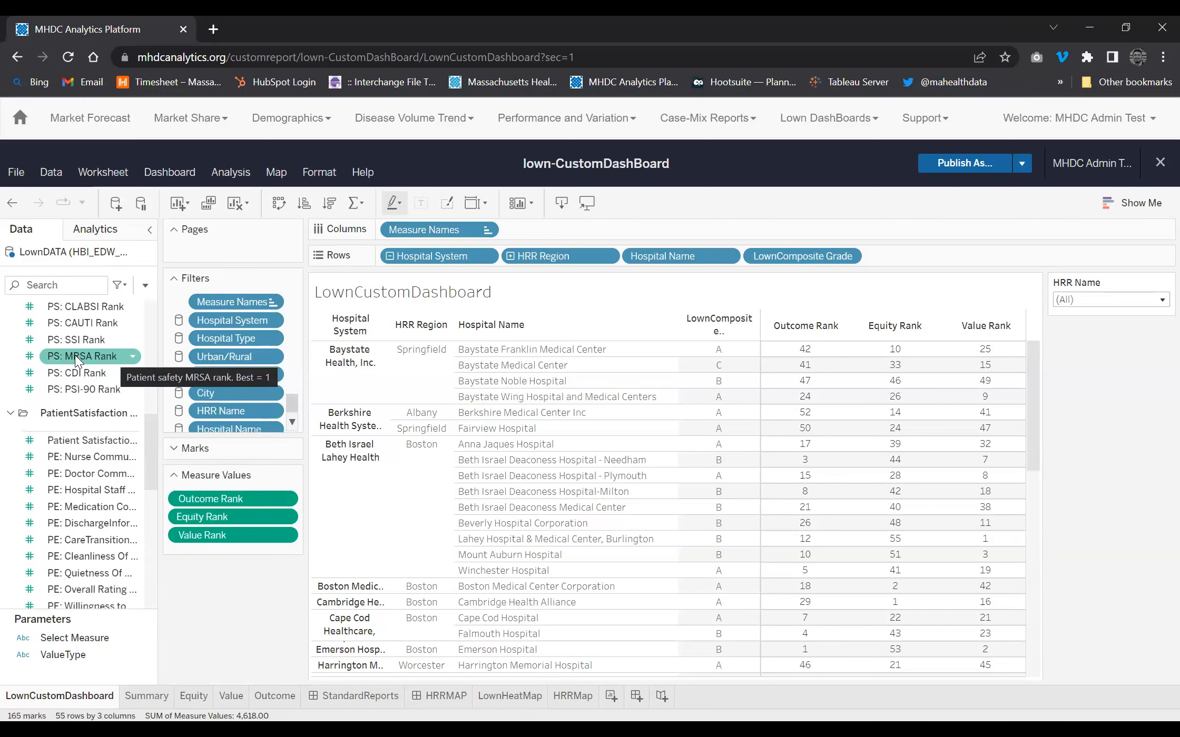
# - Expand the Inclusivity and PayEquity folders and examine the measures available in the data folders
pyautogui.scroll(10, 75, 355)
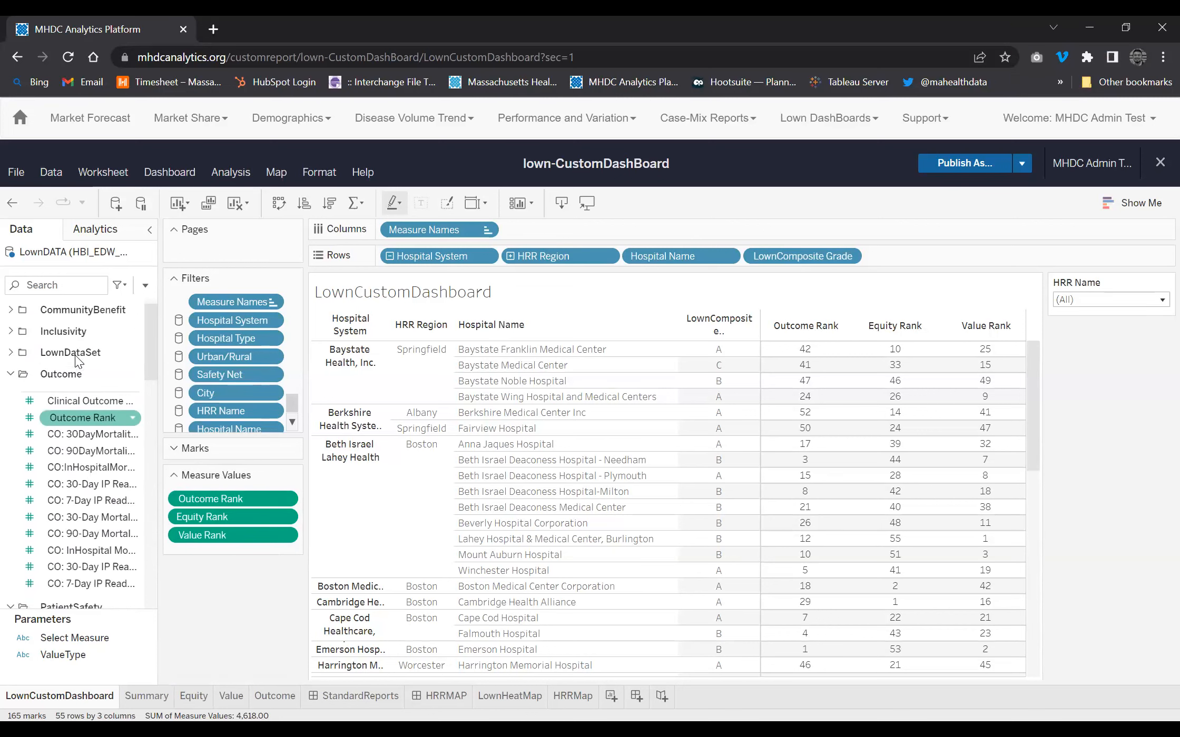
pyautogui.scroll(1, 78, 360)
pyautogui.click(11, 350)
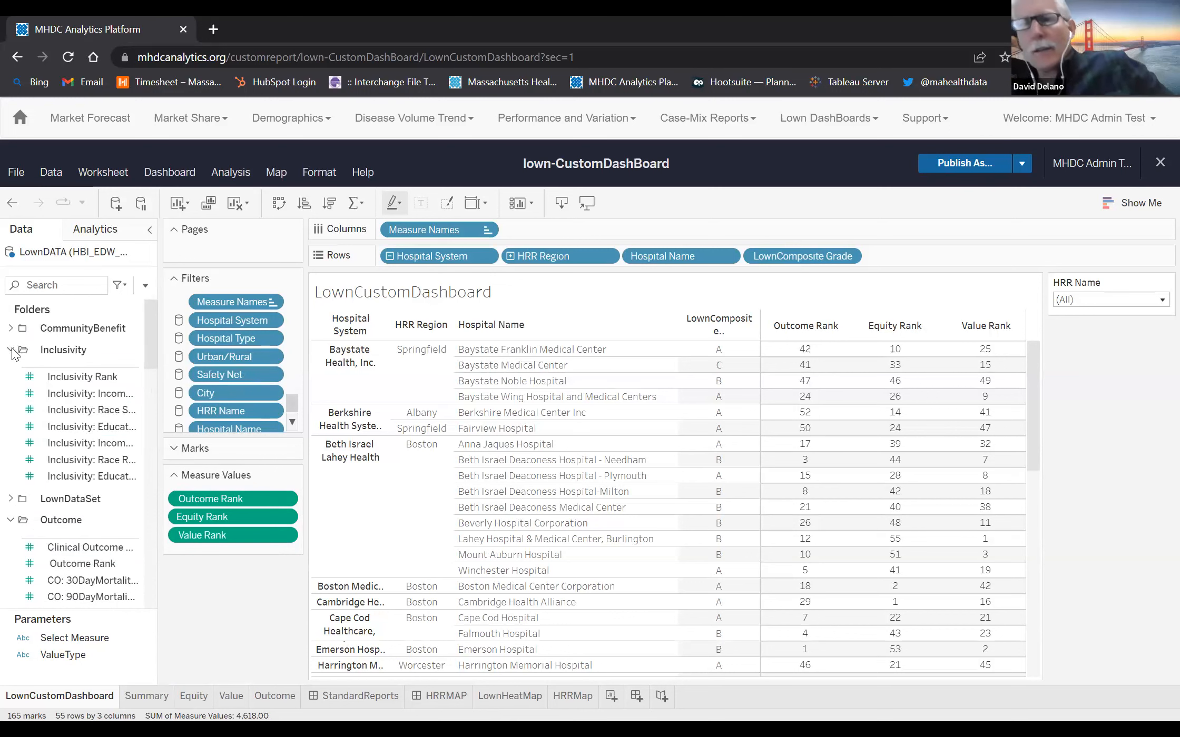
pyautogui.scroll(-2, 64, 347)
pyautogui.scroll(-5, 64, 347)
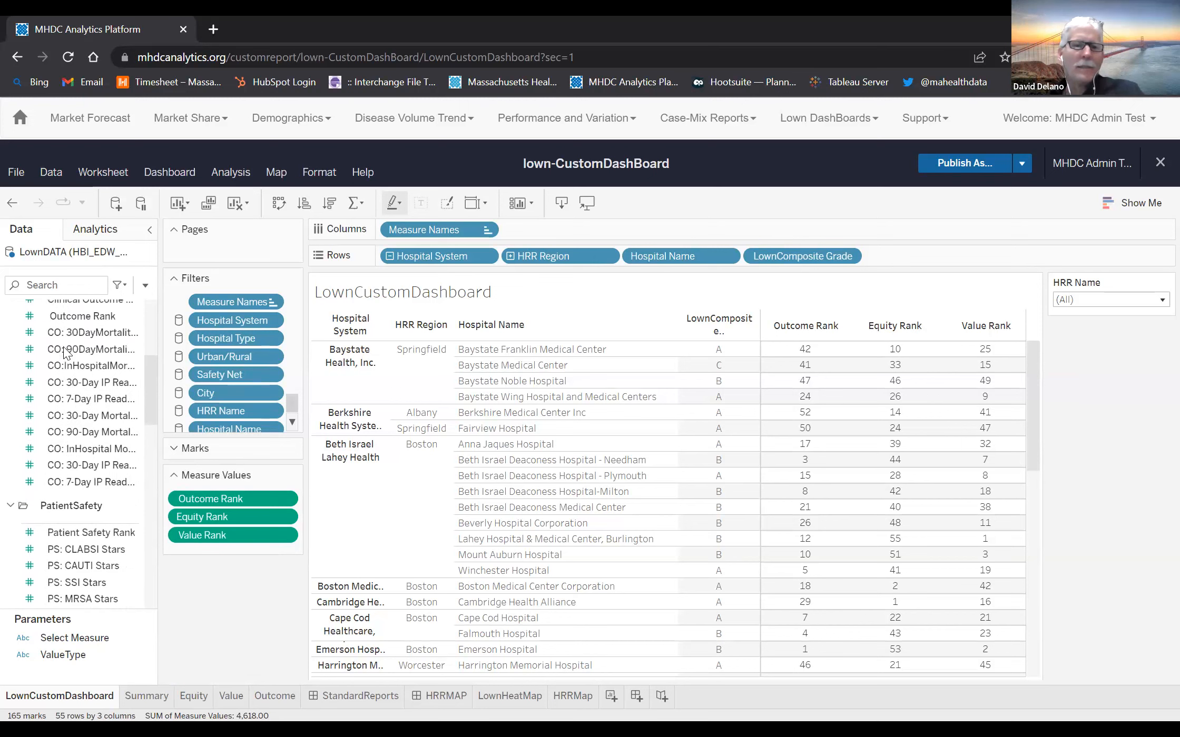
pyautogui.scroll(-10, 64, 347)
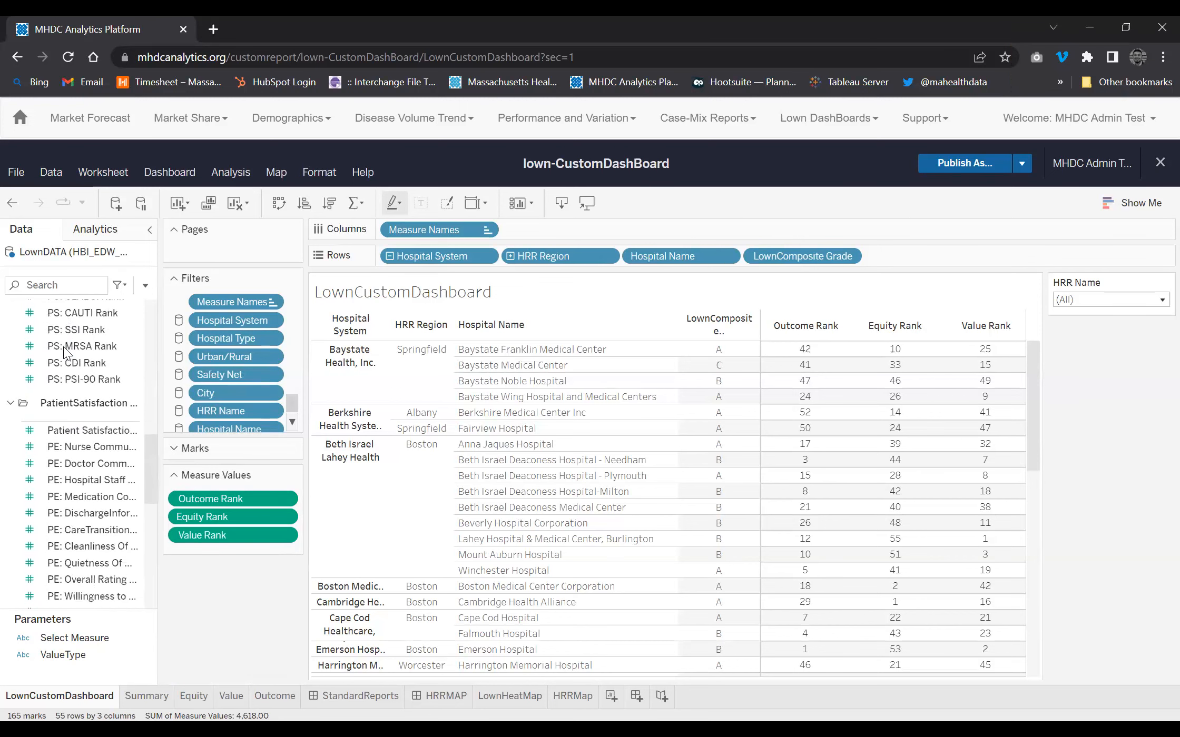
pyautogui.click(11, 572)
pyautogui.scroll(-4, 78, 568)
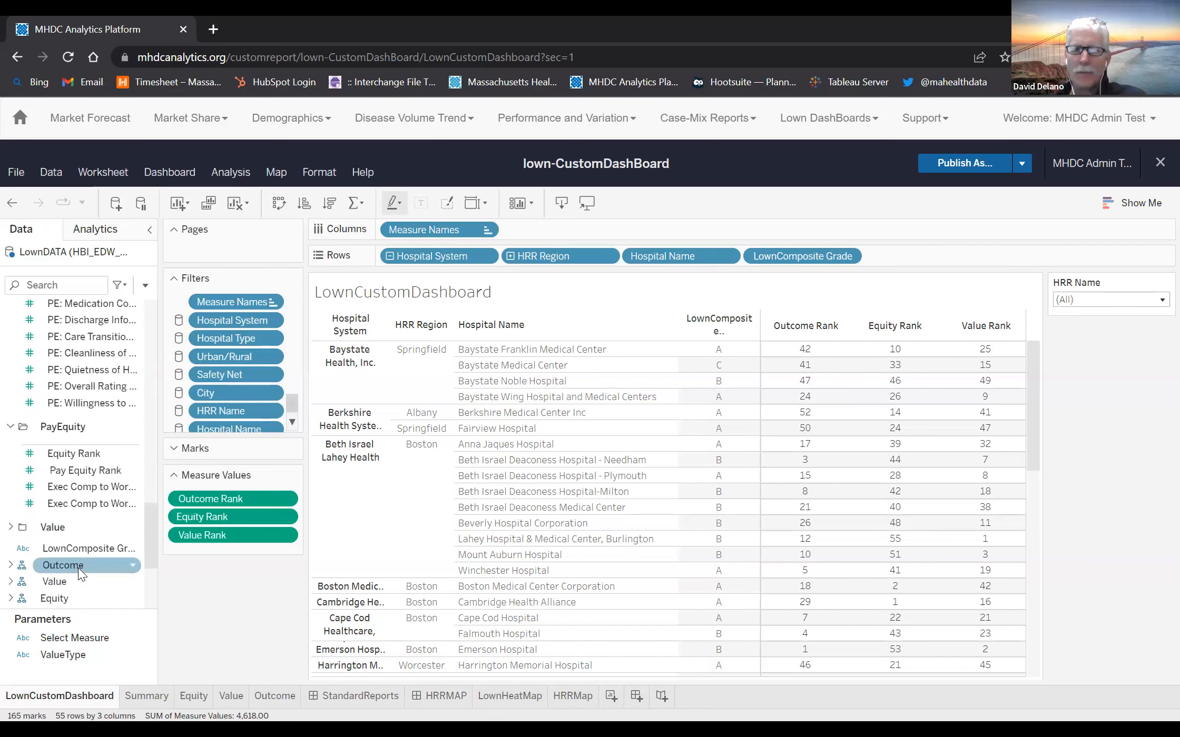
pyautogui.scroll(1, 92, 538)
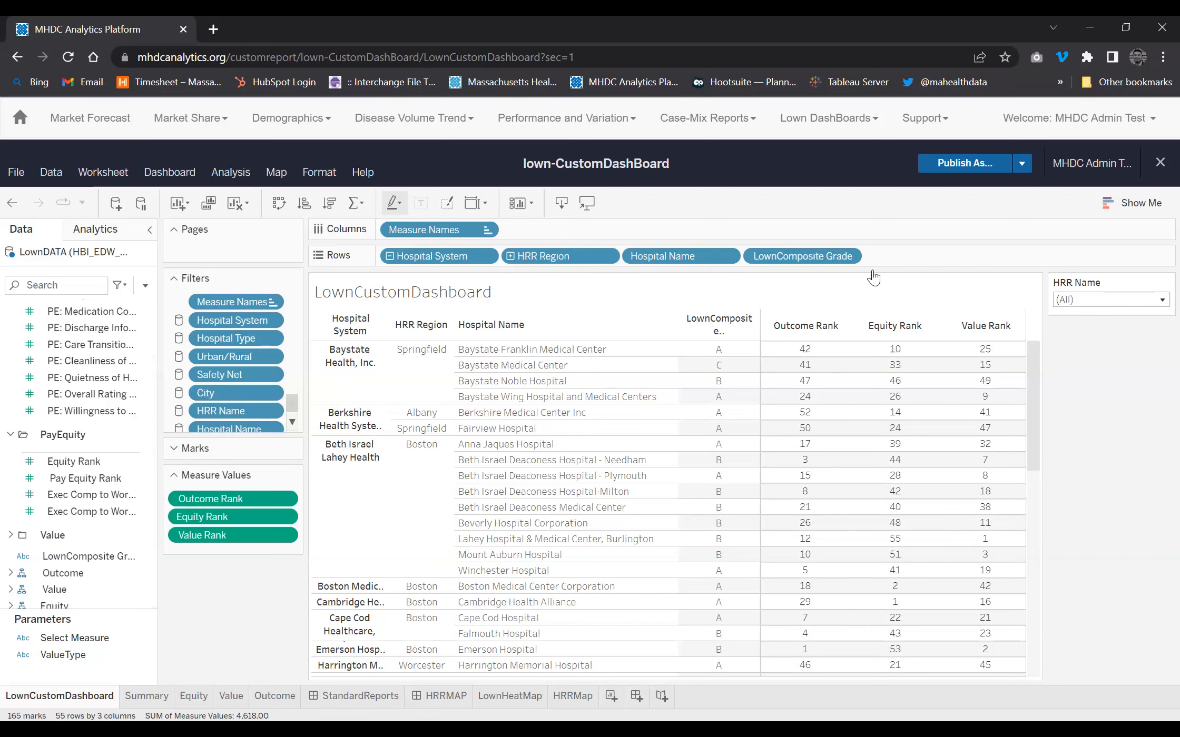
# - Hide the HRR Region header in the table and narrow the Hospital Name column
pyautogui.click(612, 256)
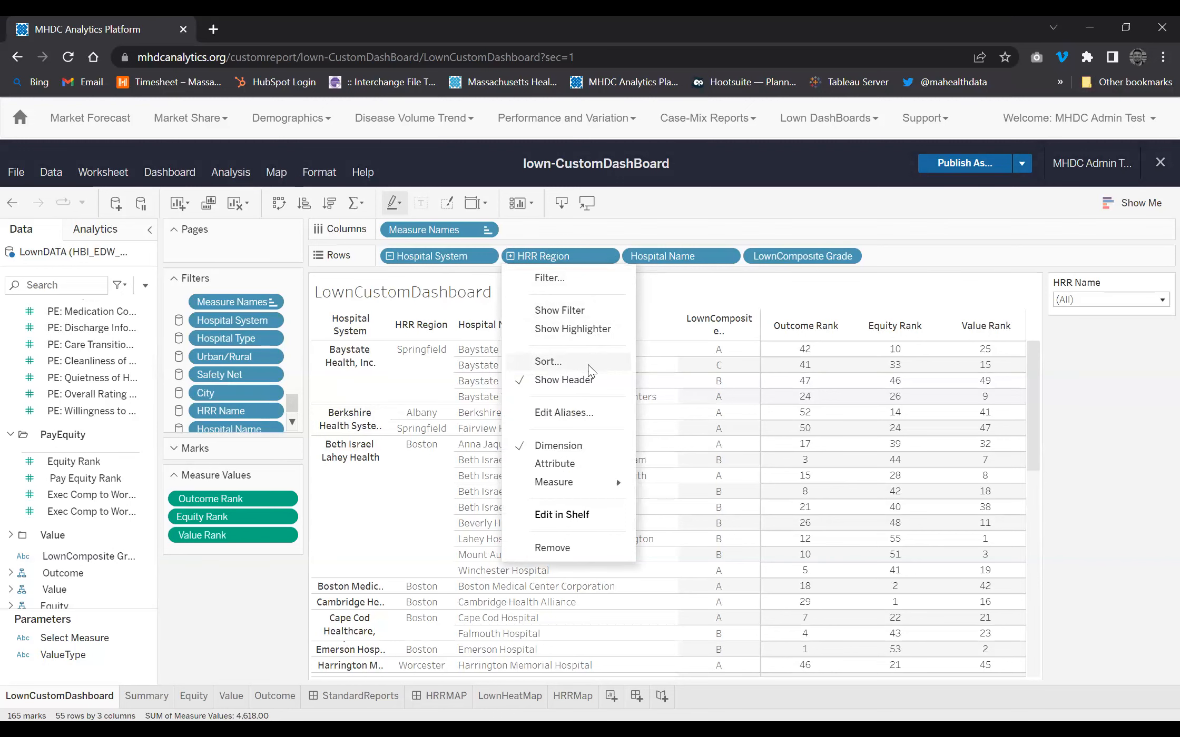
pyautogui.click(590, 380)
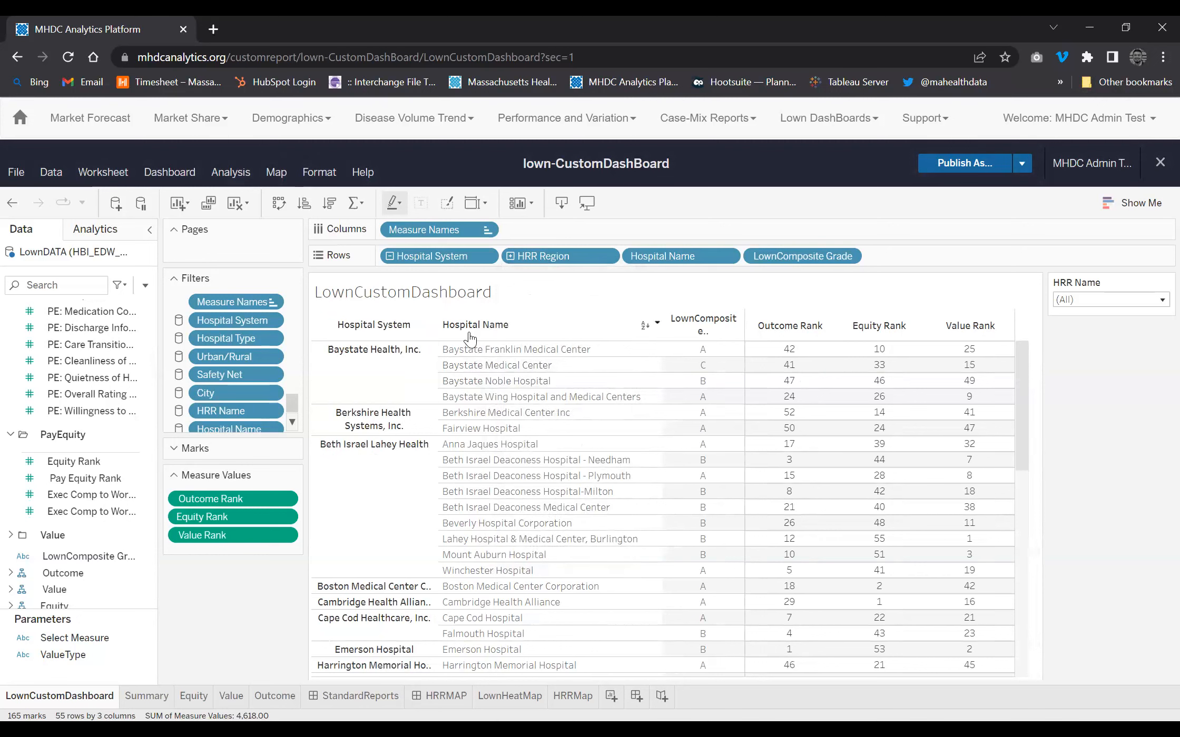
pyautogui.moveTo(662, 384); pyautogui.dragTo(615, 388)
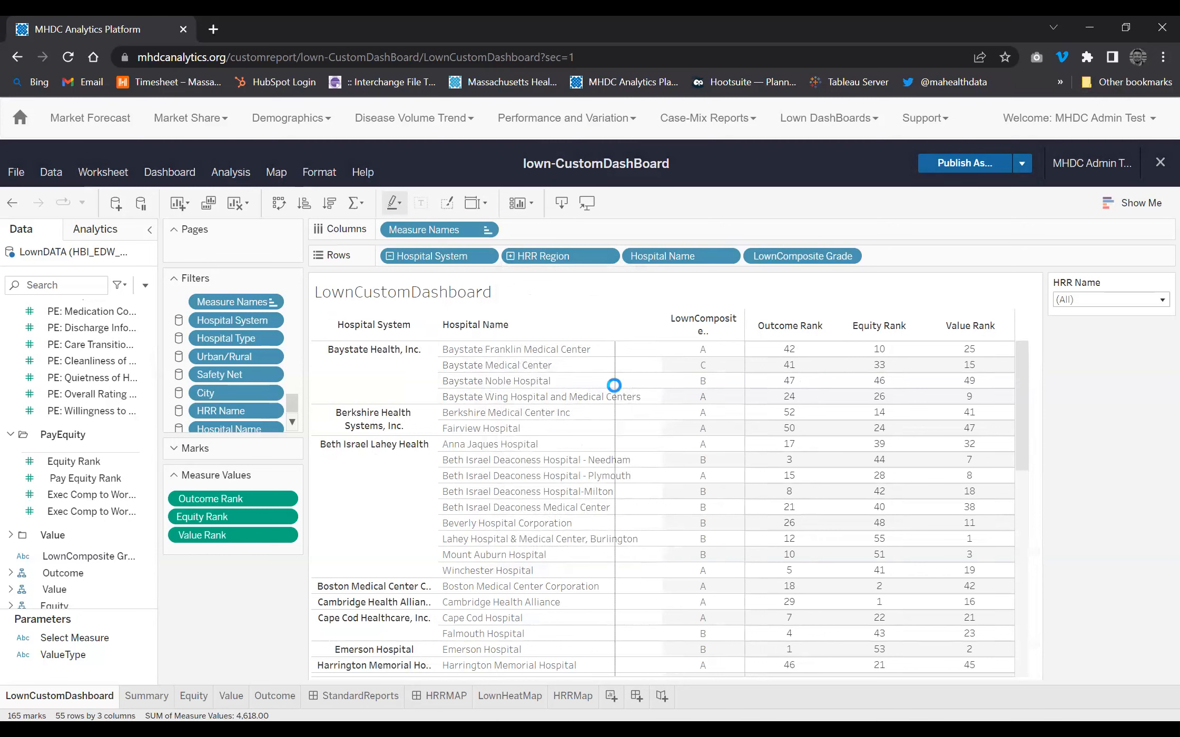
# - Show the filters for Hospital System and Hospital Name beside the table and look through their value lists
pyautogui.click(491, 256)
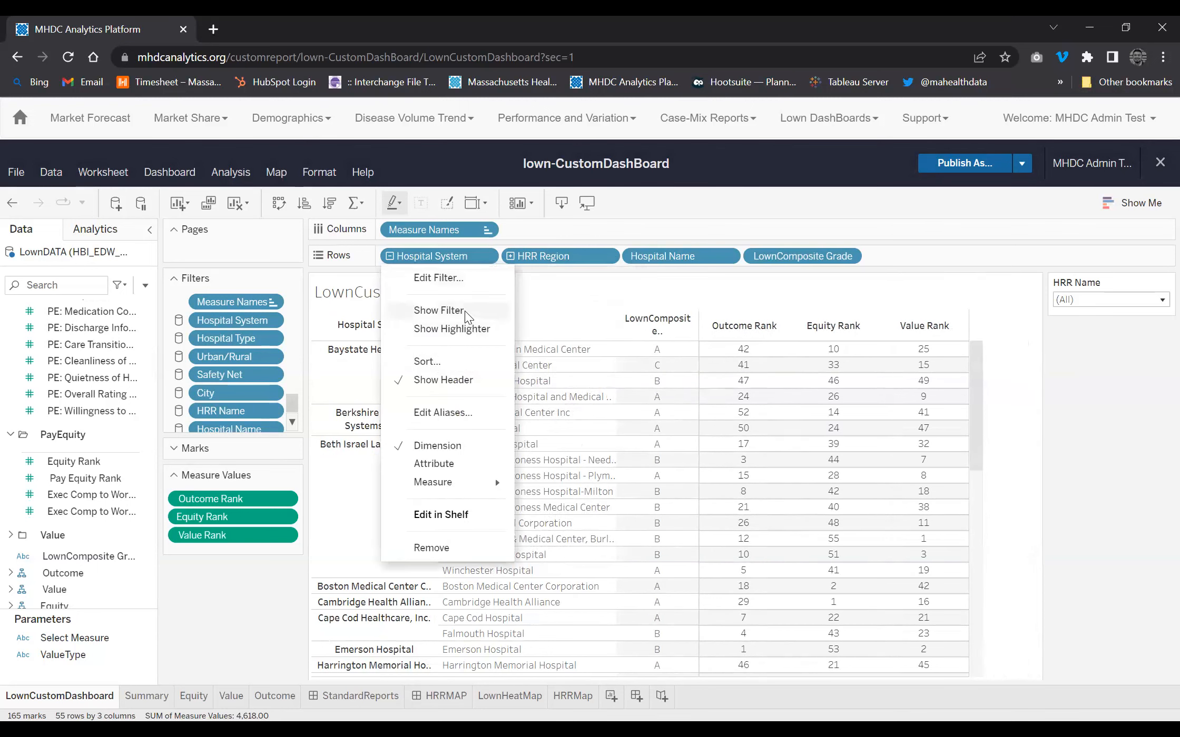
pyautogui.click(463, 311)
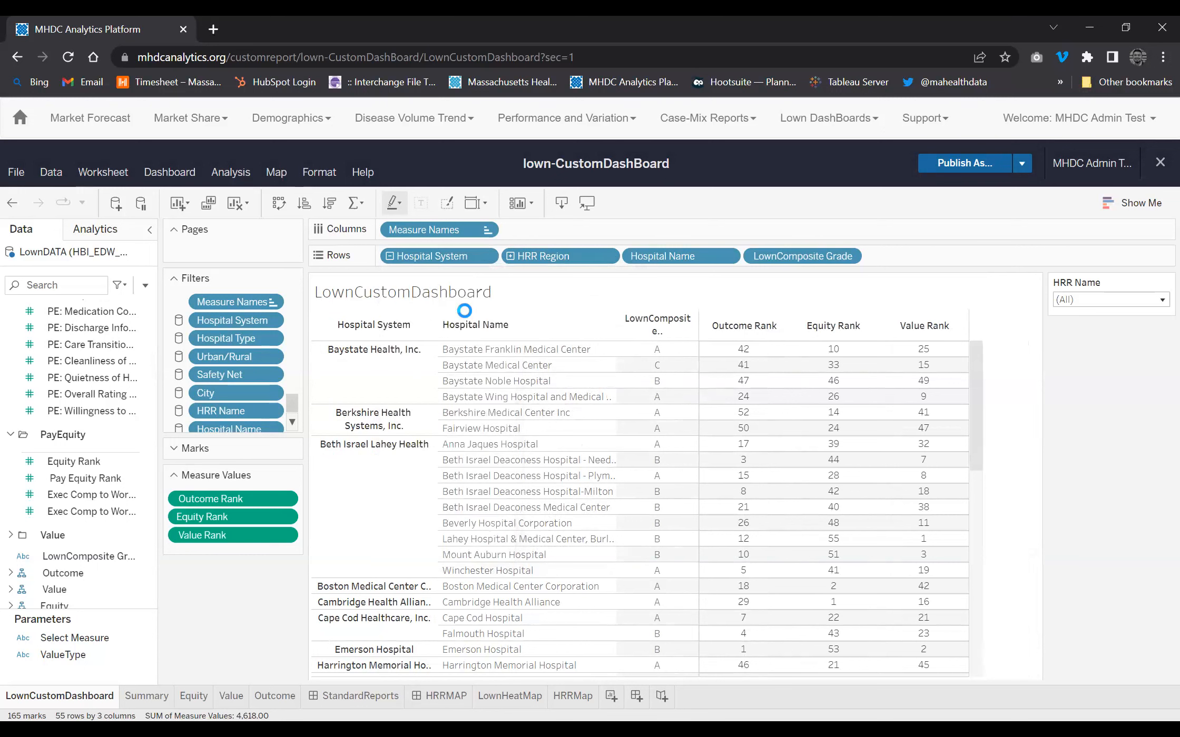
pyautogui.click(734, 256)
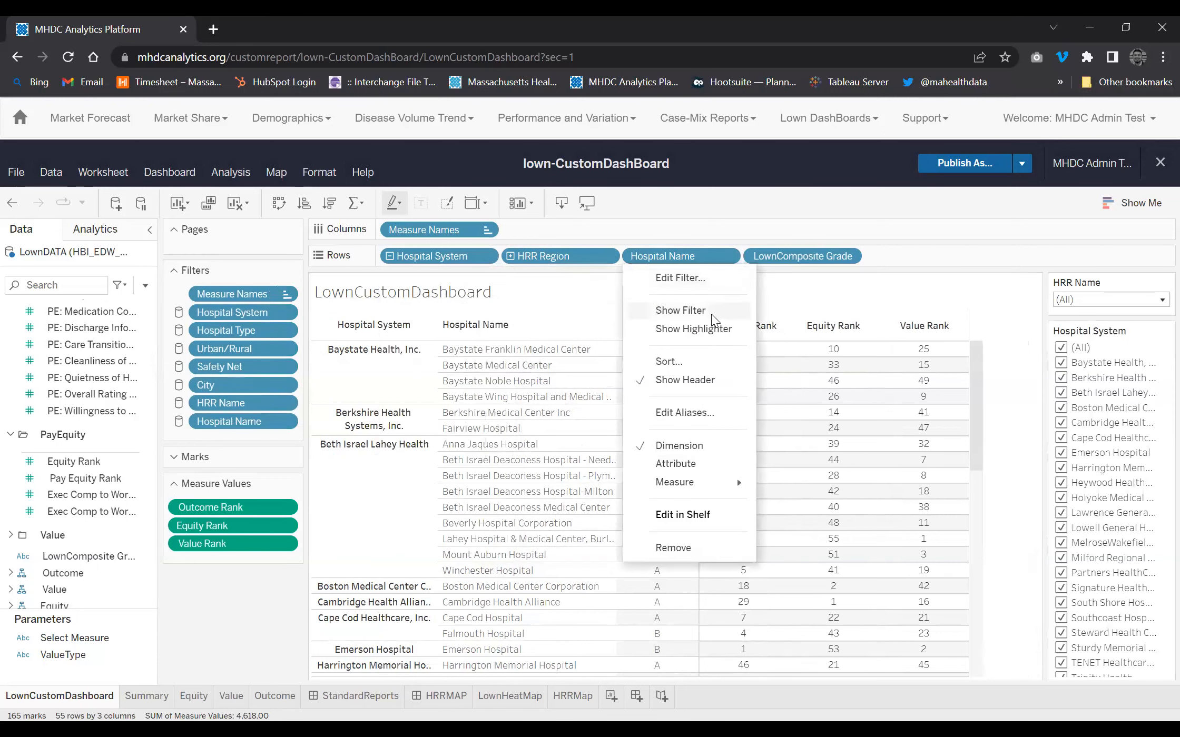
pyautogui.click(711, 313)
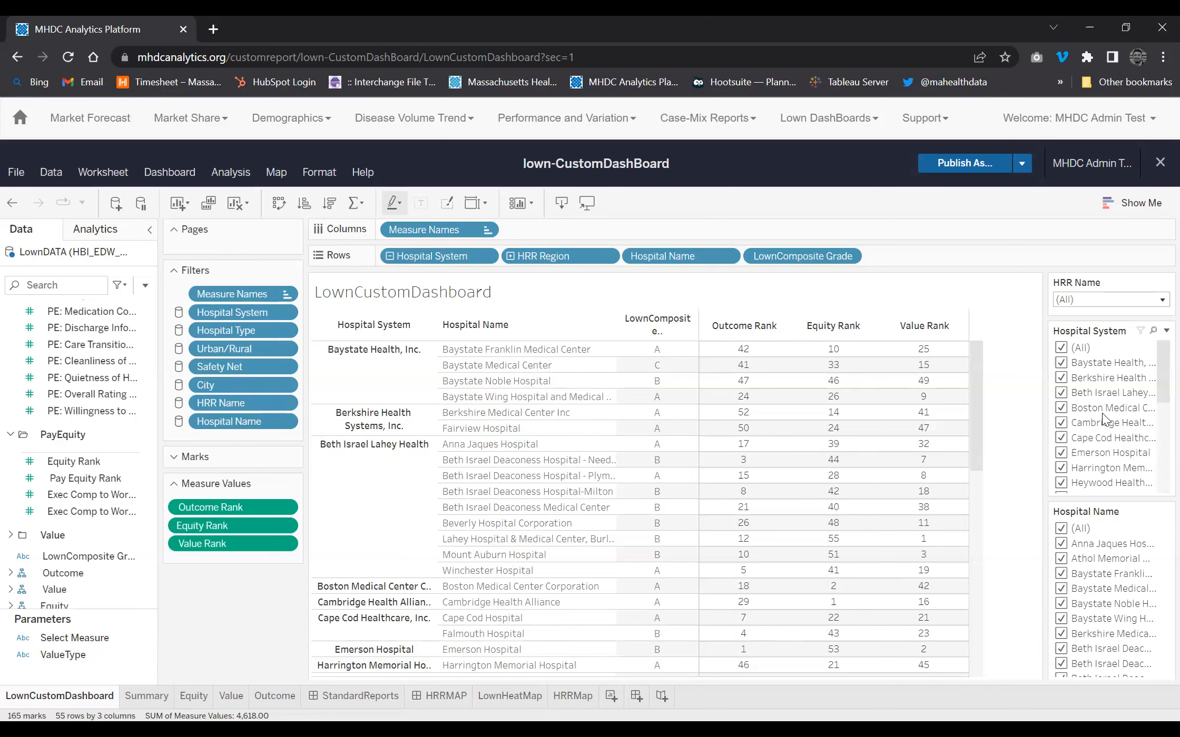
pyautogui.scroll(-1, 1107, 535)
pyautogui.scroll(-3, 1108, 541)
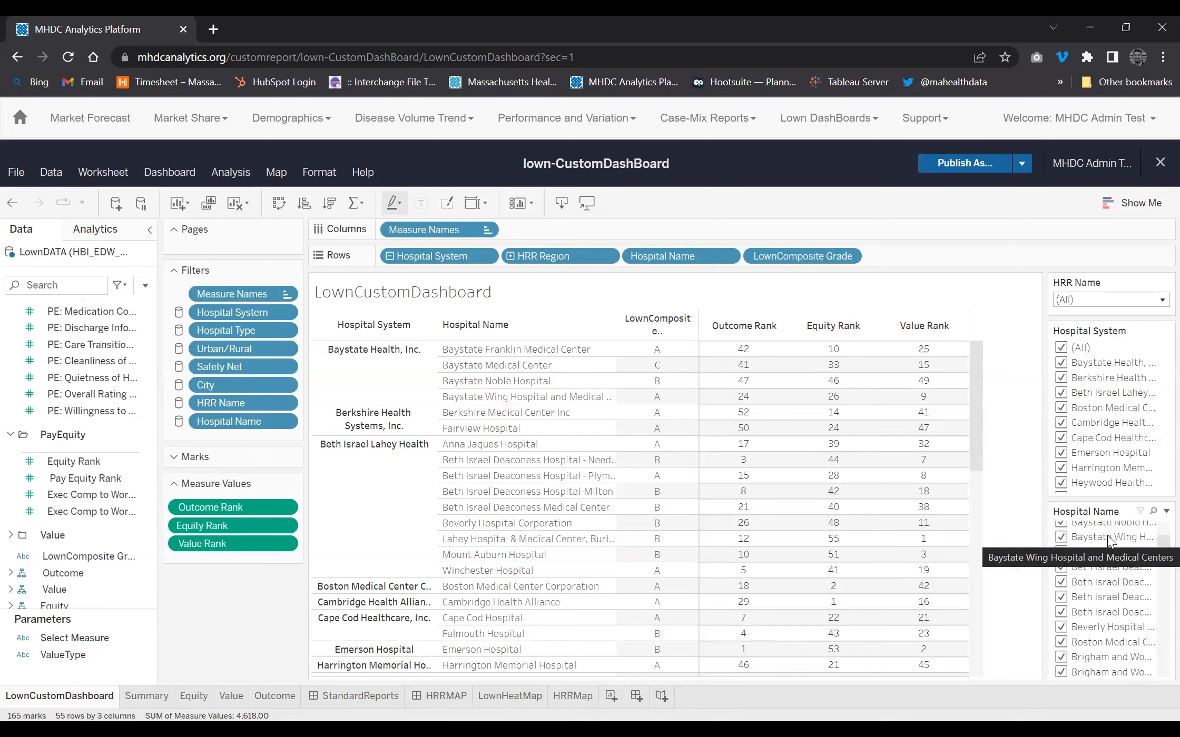
pyautogui.scroll(4, 1107, 535)
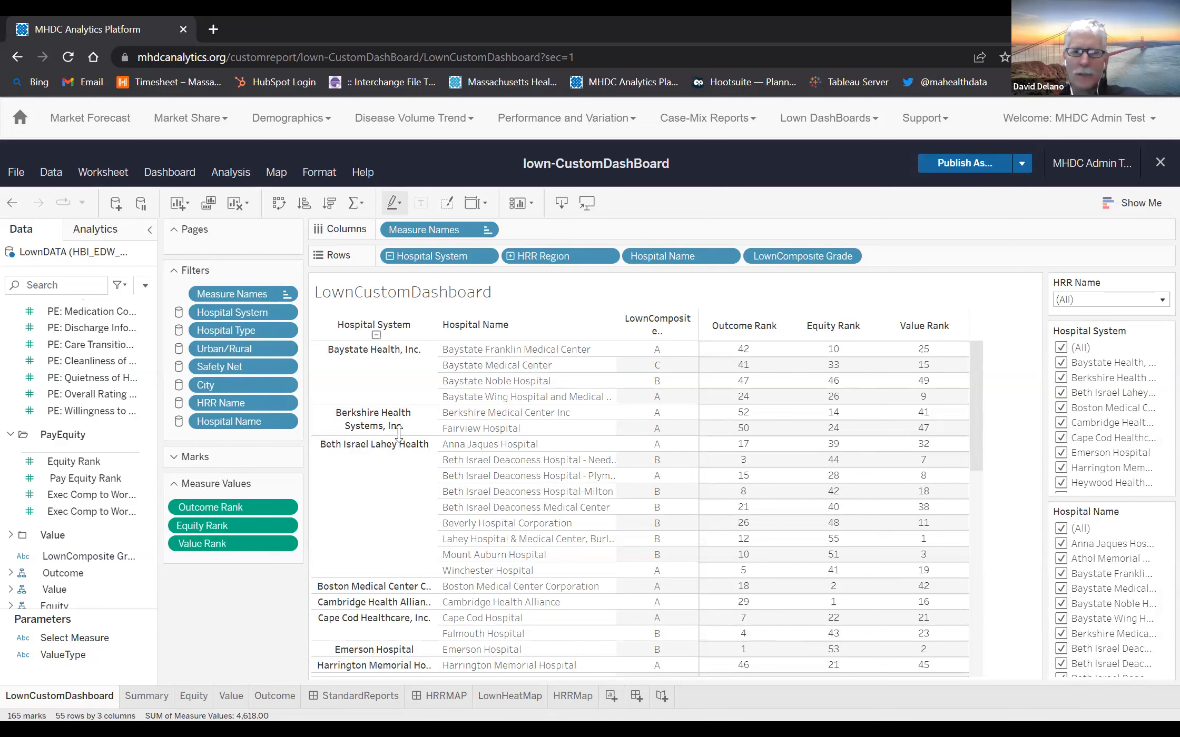
# - Add the Clinical Outcome Rank measure from the Outcome folder to the measure values between Outcome Rank and Equity Rank
pyautogui.moveTo(734, 458)
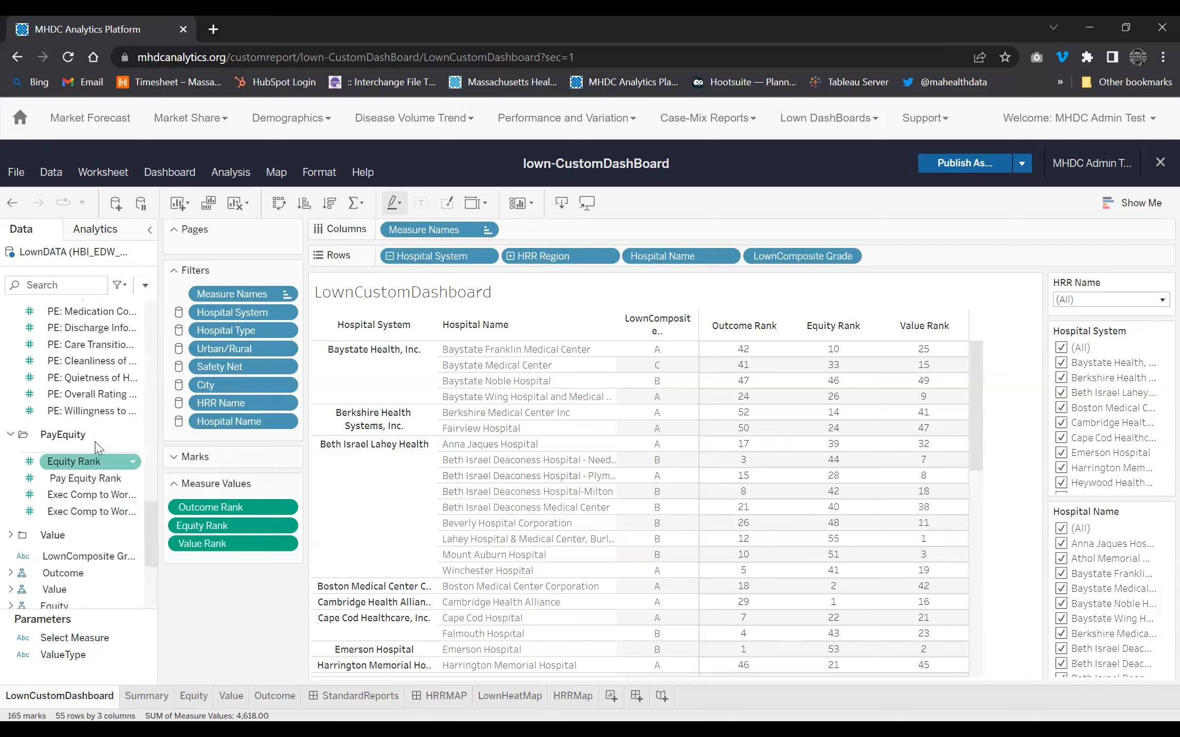
pyautogui.click(11, 435)
pyautogui.scroll(5, 12, 440)
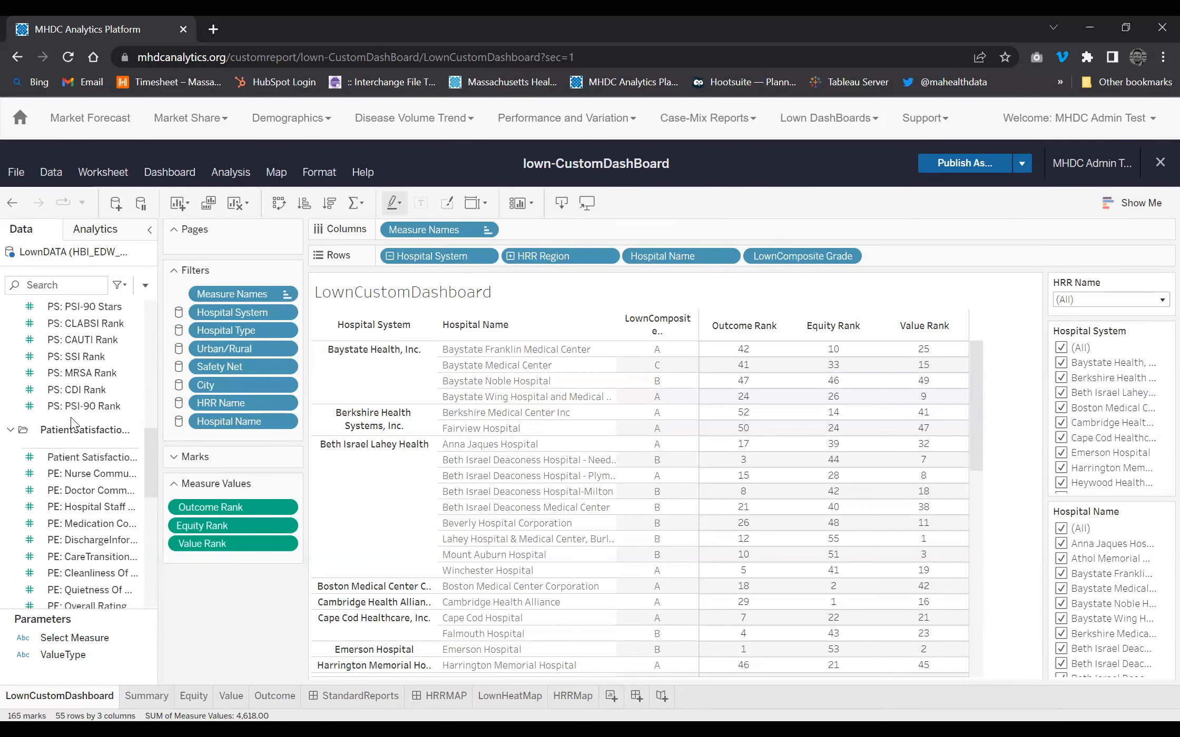
pyautogui.scroll(5, 71, 424)
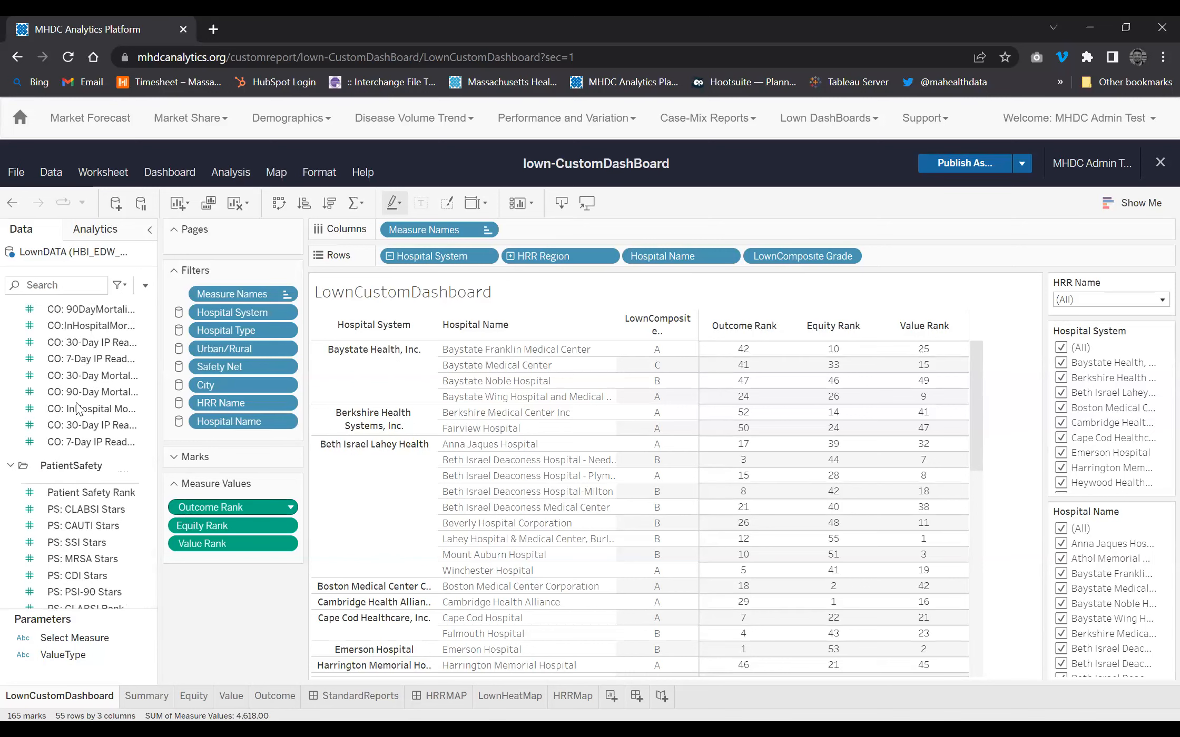
pyautogui.scroll(3, 69, 364)
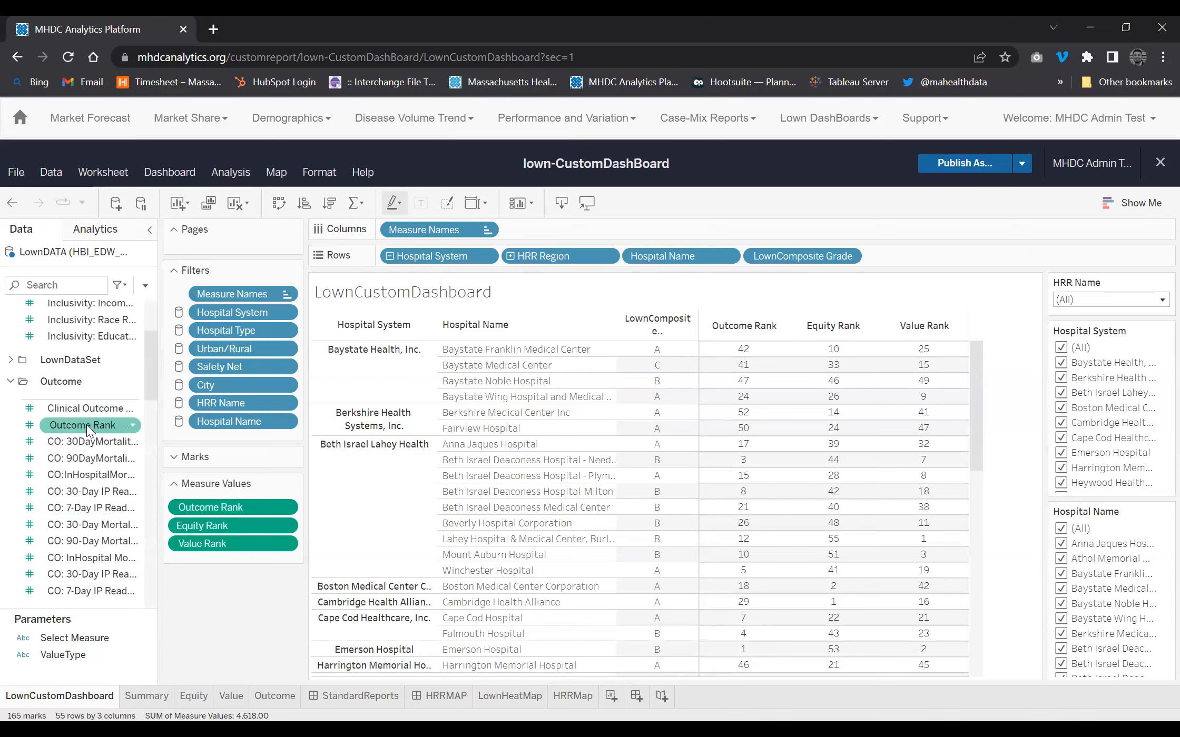
pyautogui.moveTo(97, 411); pyautogui.dragTo(218, 521)
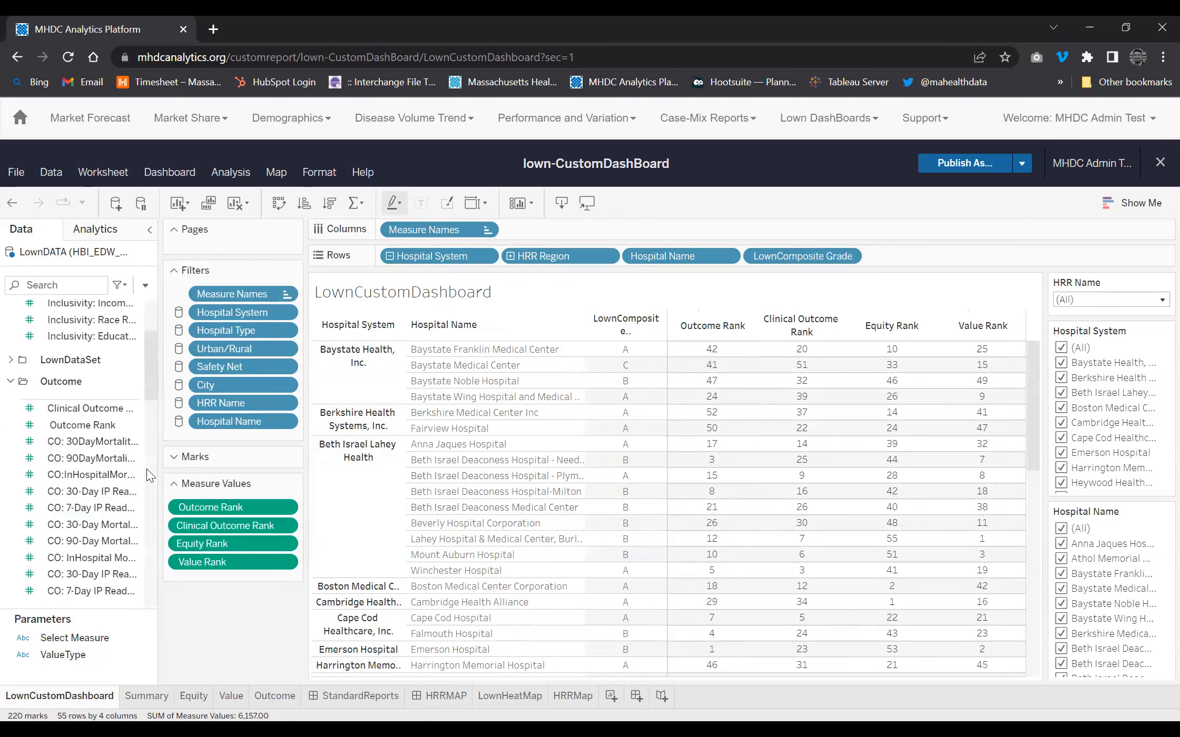
# - Add the CO: 7-Day IP Readmission Rank measure to the measure values directly after Clinical Outcome Rank
pyautogui.click(113, 507)
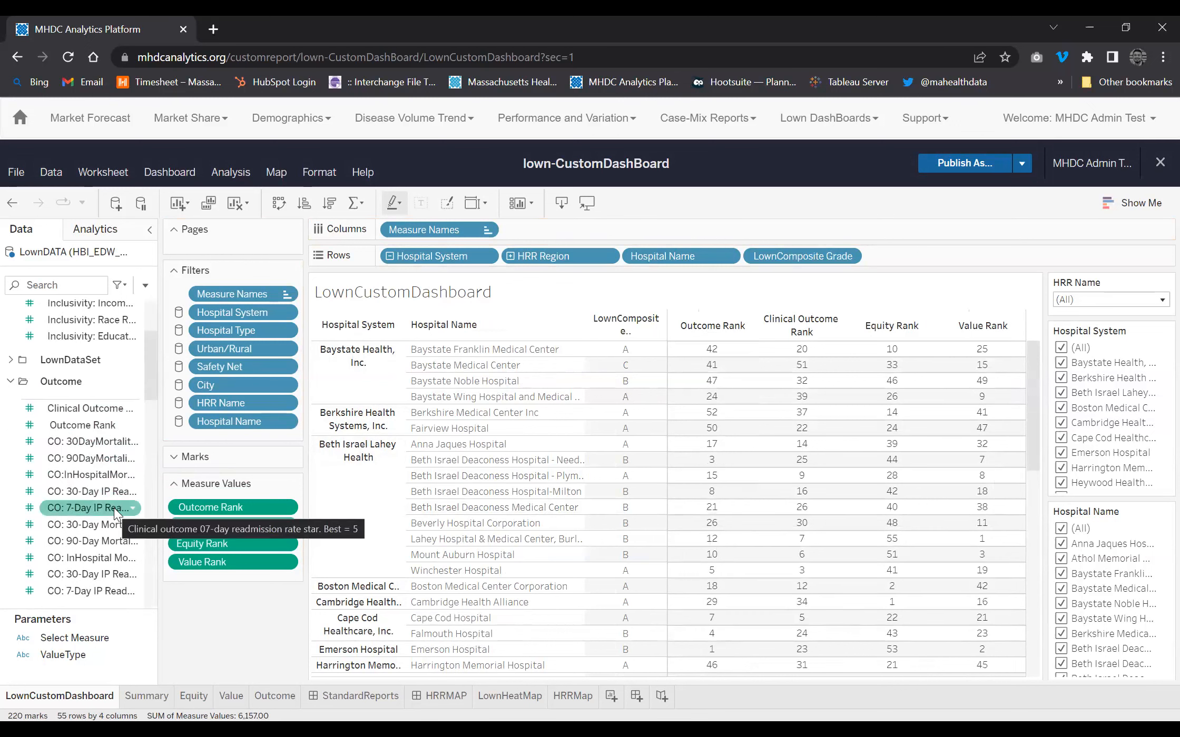
pyautogui.scroll(-2, 113, 507)
pyautogui.click(112, 526)
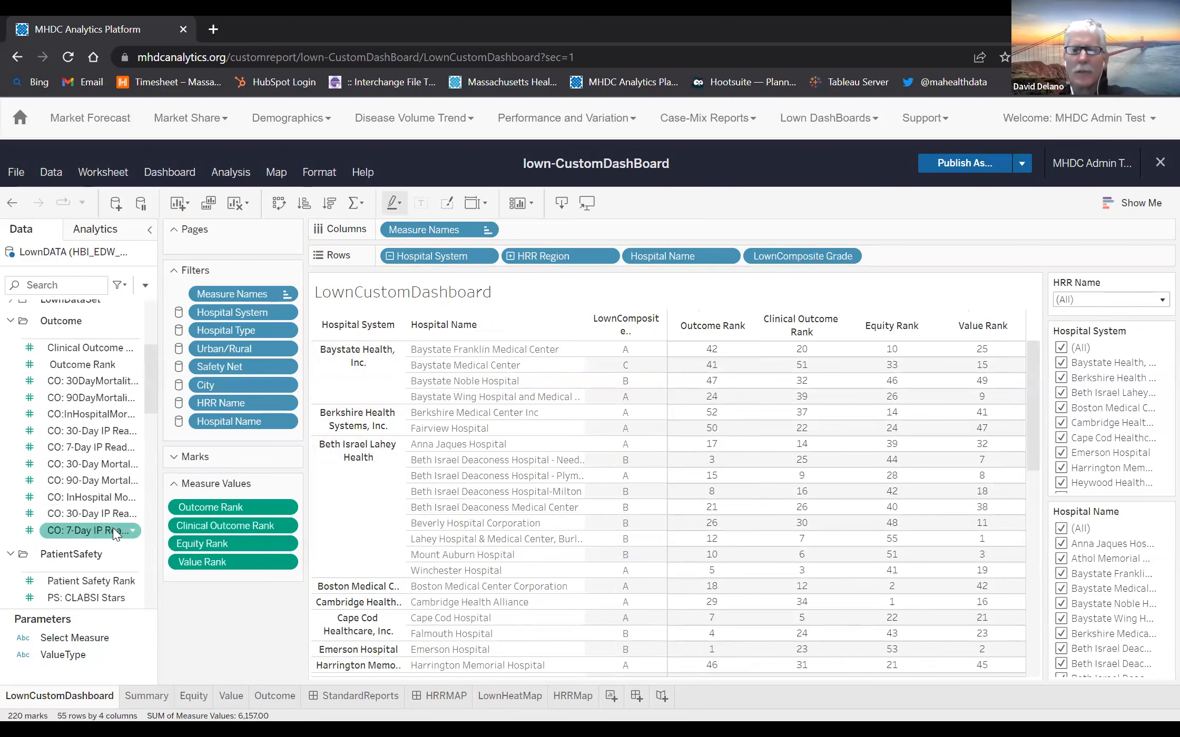
pyautogui.moveTo(112, 528); pyautogui.dragTo(226, 533)
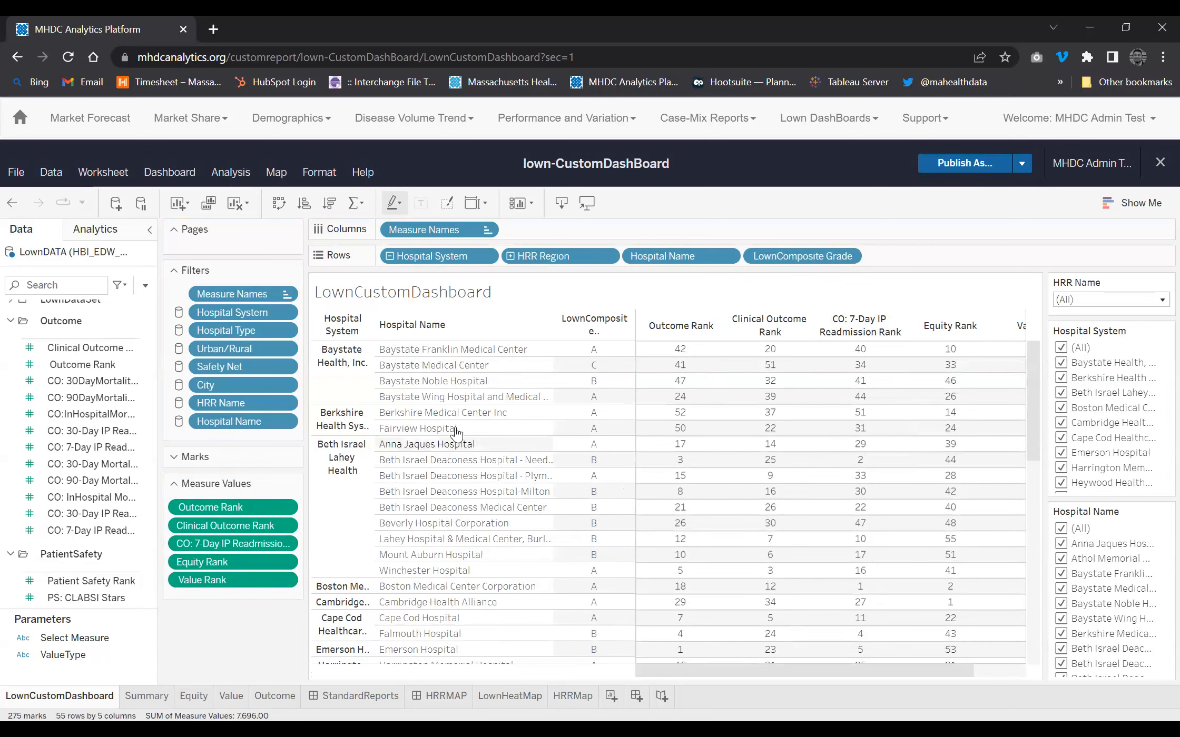
# - Highlight the Fairview Hospital row and compare its ranks across all measures through Value Rank
pyautogui.click(395, 433)
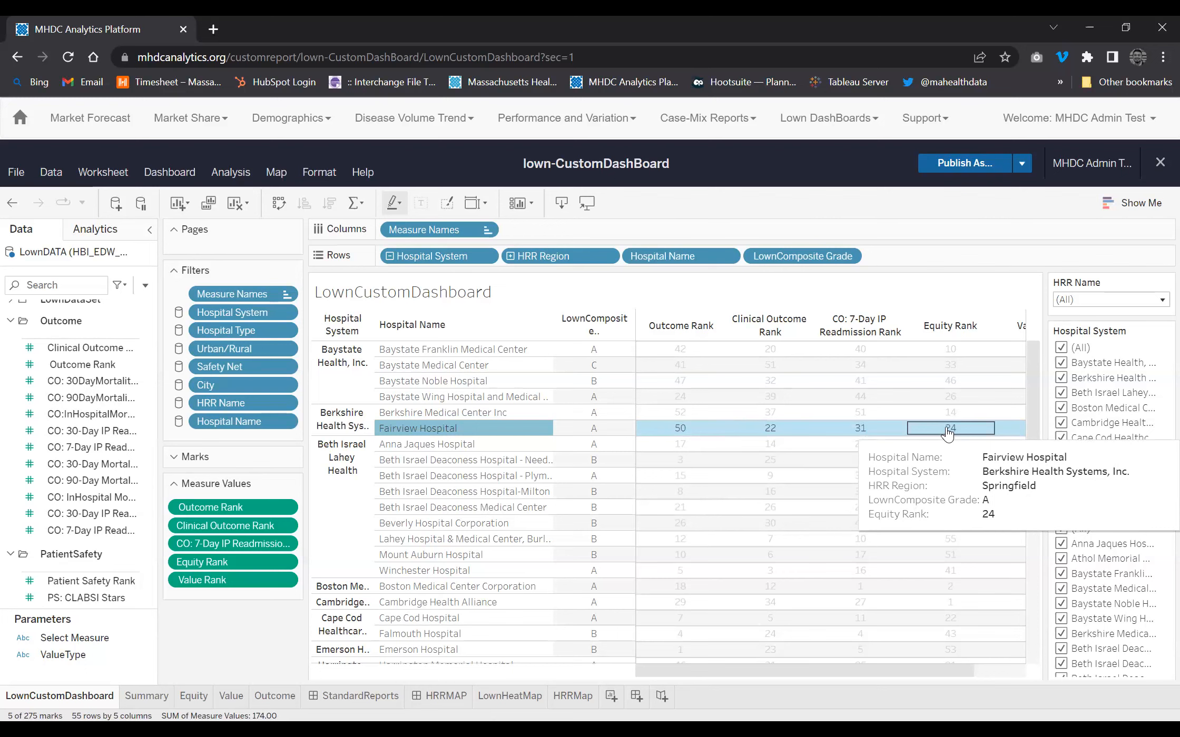
pyautogui.moveTo(931, 680); pyautogui.dragTo(1024, 678)
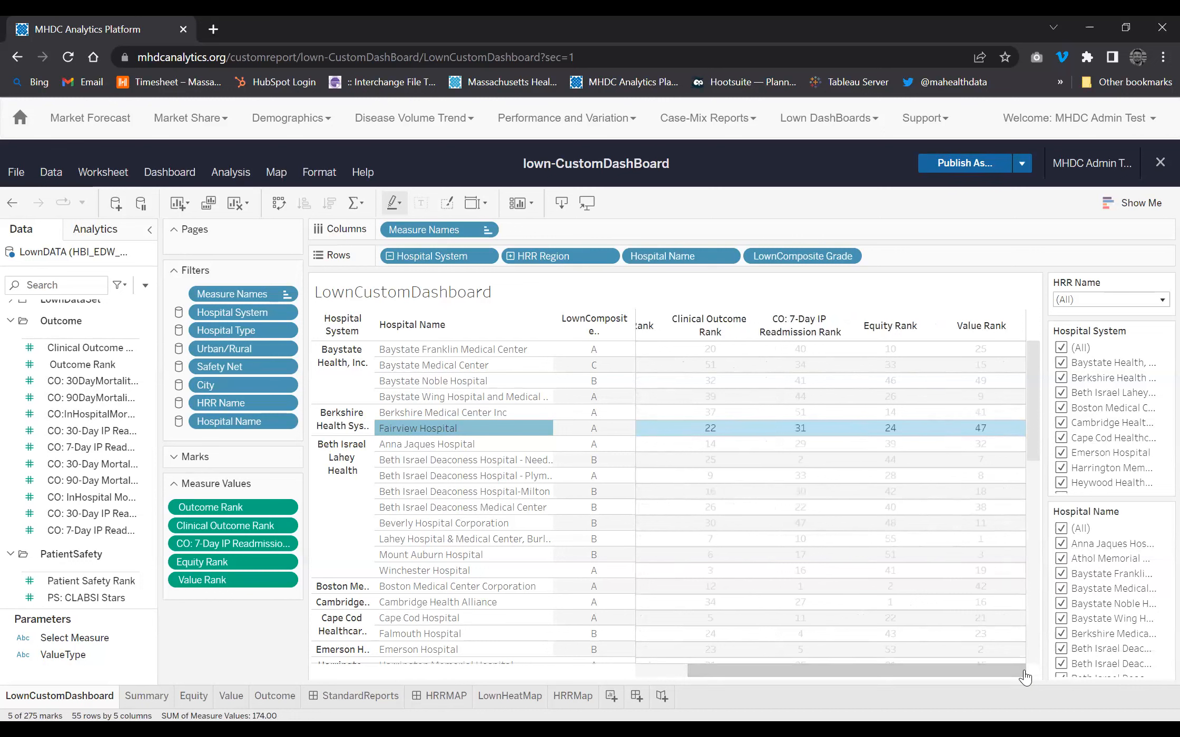
pyautogui.moveTo(1002, 430)
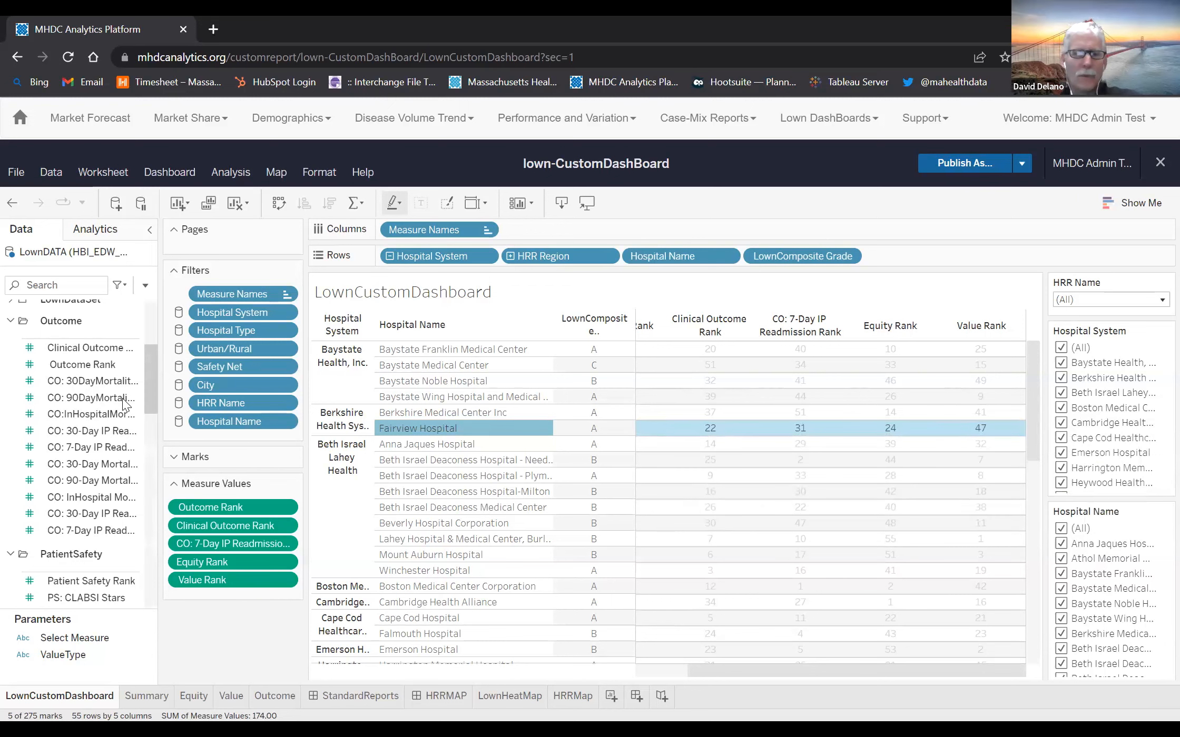
# - Review the mortality and readmission measures in the Outcome folder and read the 30-day mortality rank's description
pyautogui.scroll(1, 108, 404)
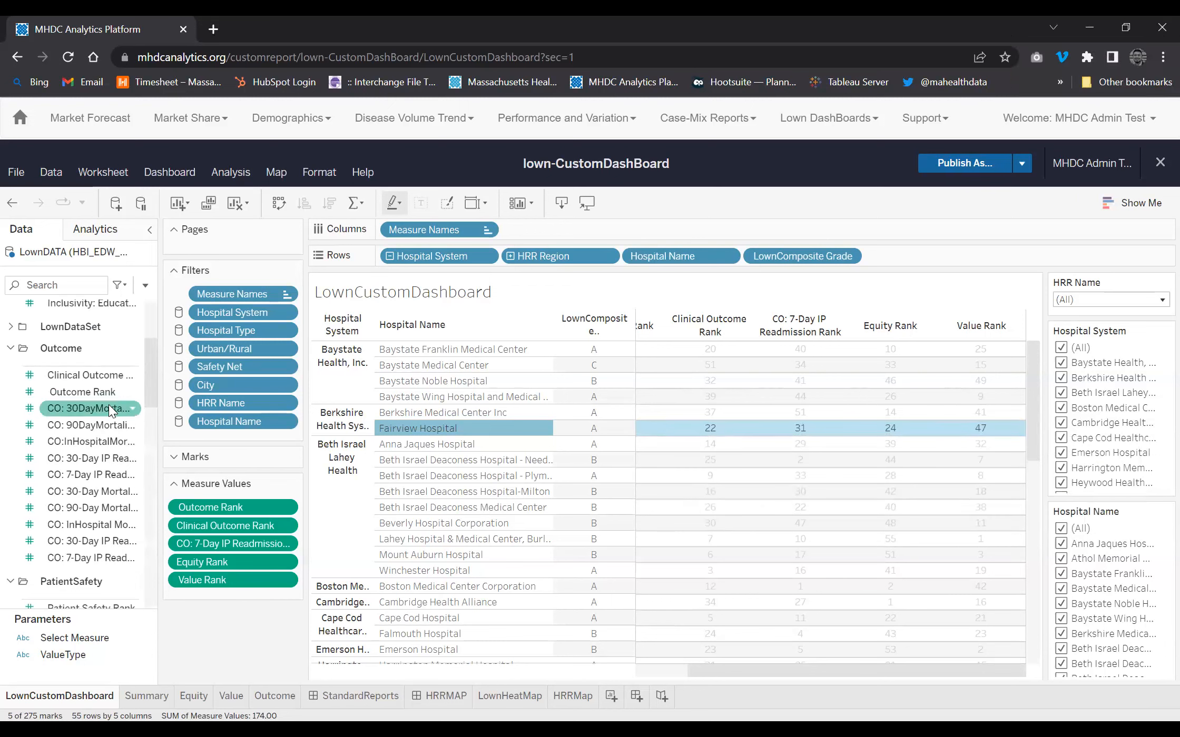
pyautogui.scroll(-2, 82, 499)
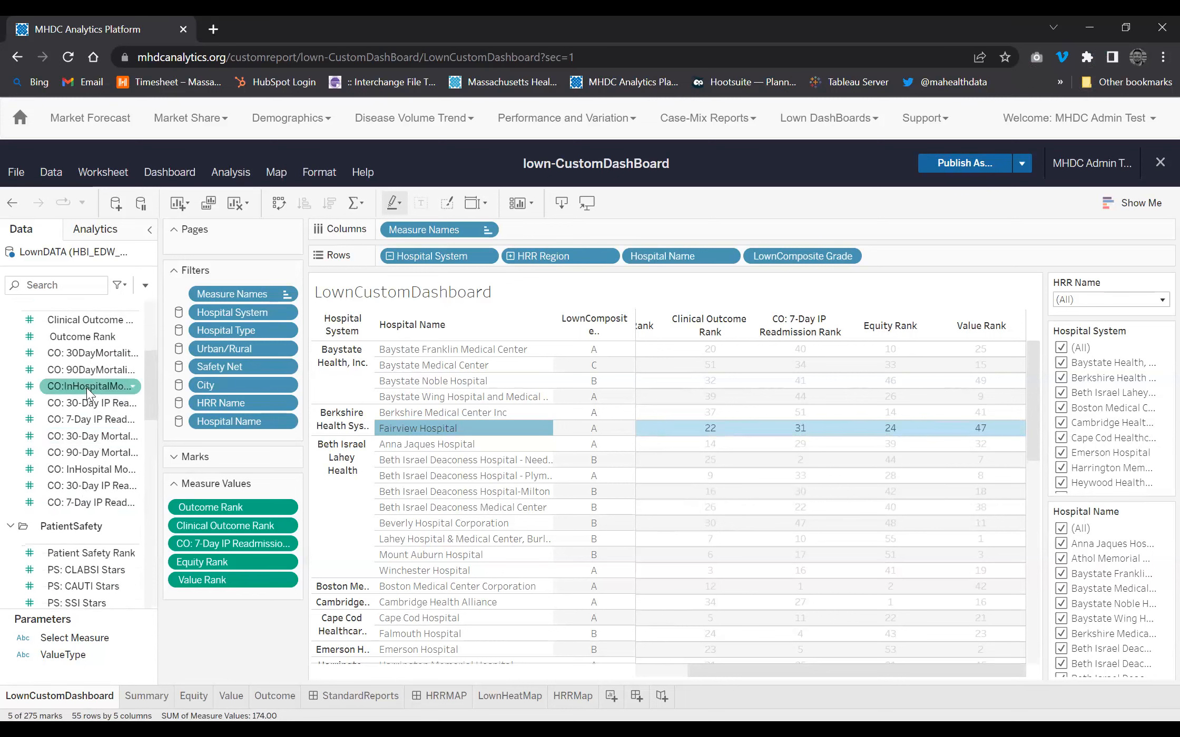
pyautogui.moveTo(86, 388)
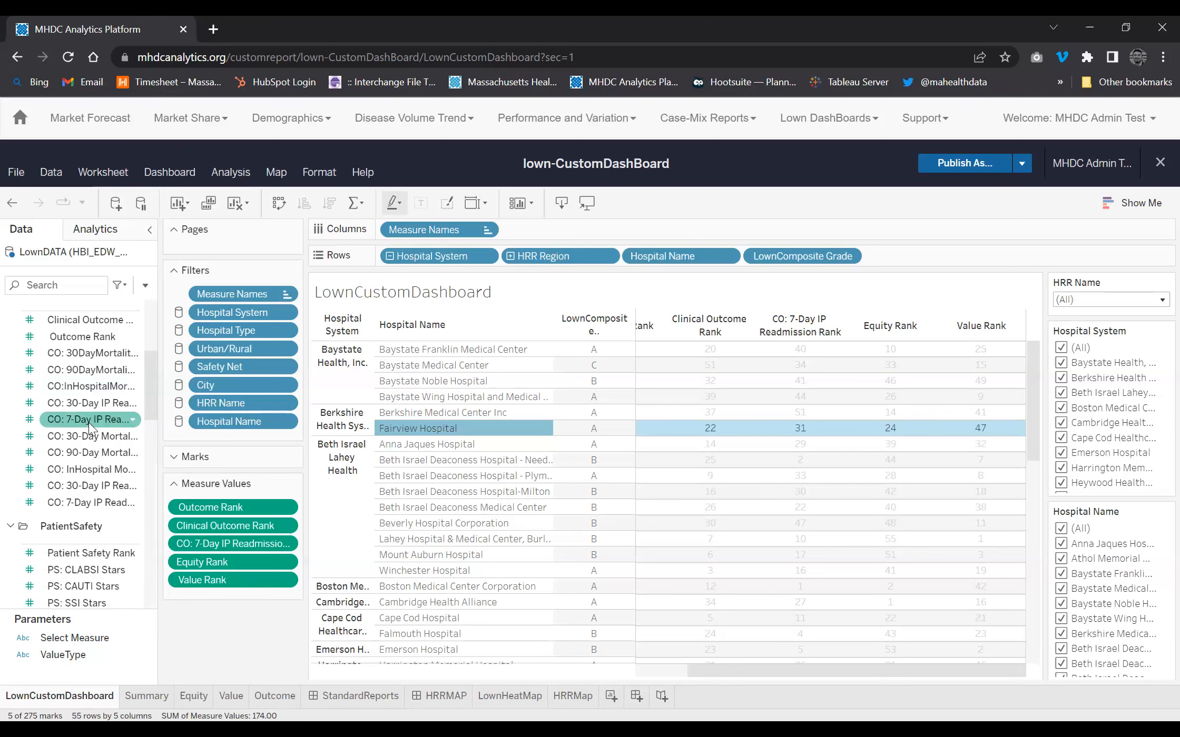
pyautogui.moveTo(92, 432)
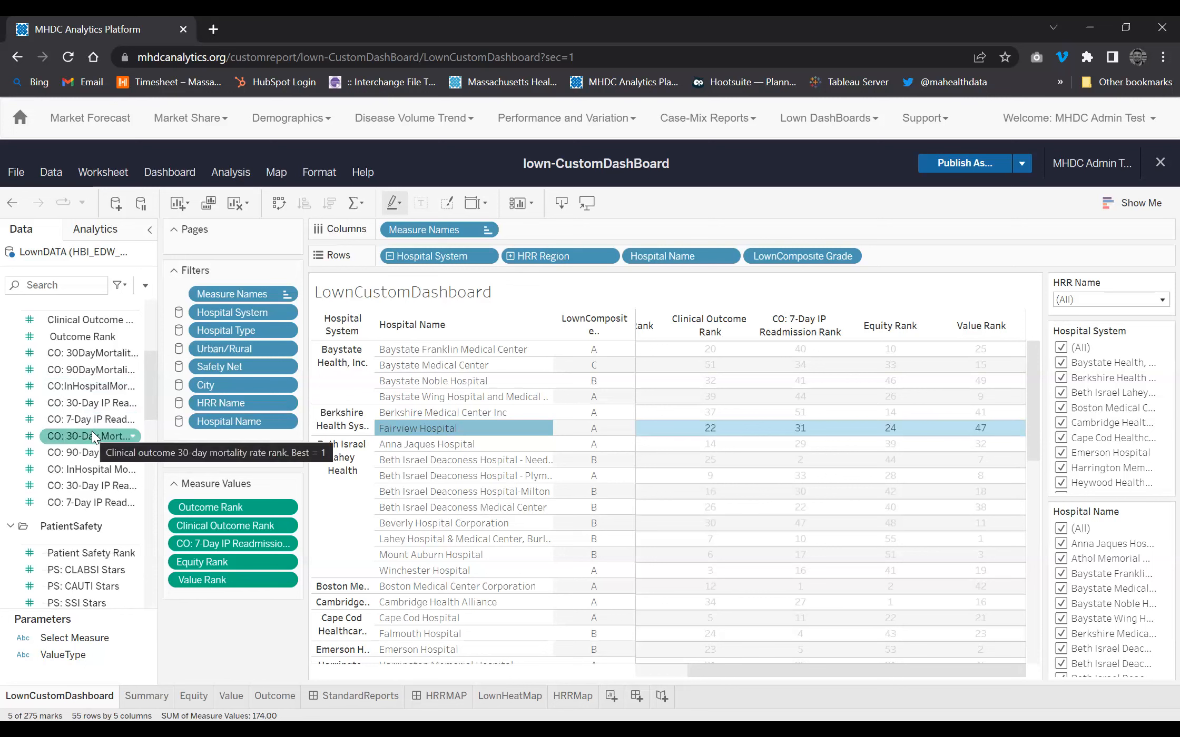
# - Add PS: CLABSI Rank, PS: SSI Rank and CO: 30-Day Mortality Rank, in that order, to the measure values between Outcome Rank and Clinical Outcome Rank
pyautogui.moveTo(92, 432); pyautogui.dragTo(224, 518)
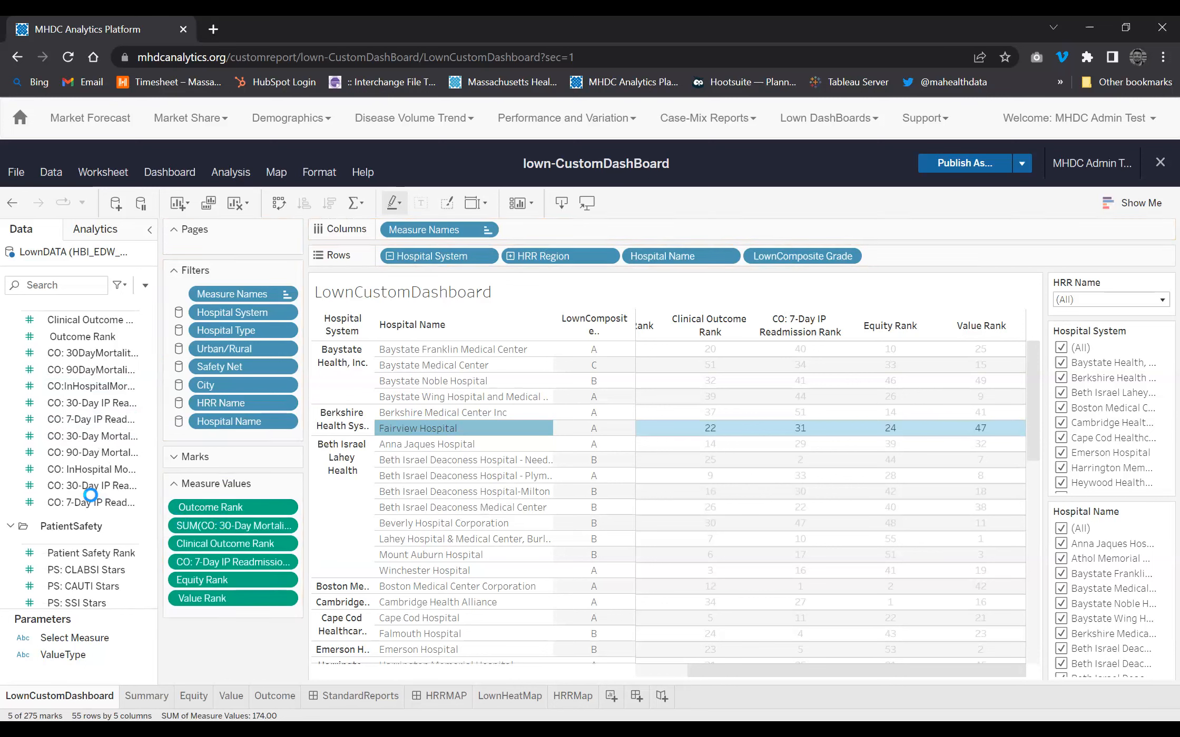
pyautogui.scroll(-3, 91, 496)
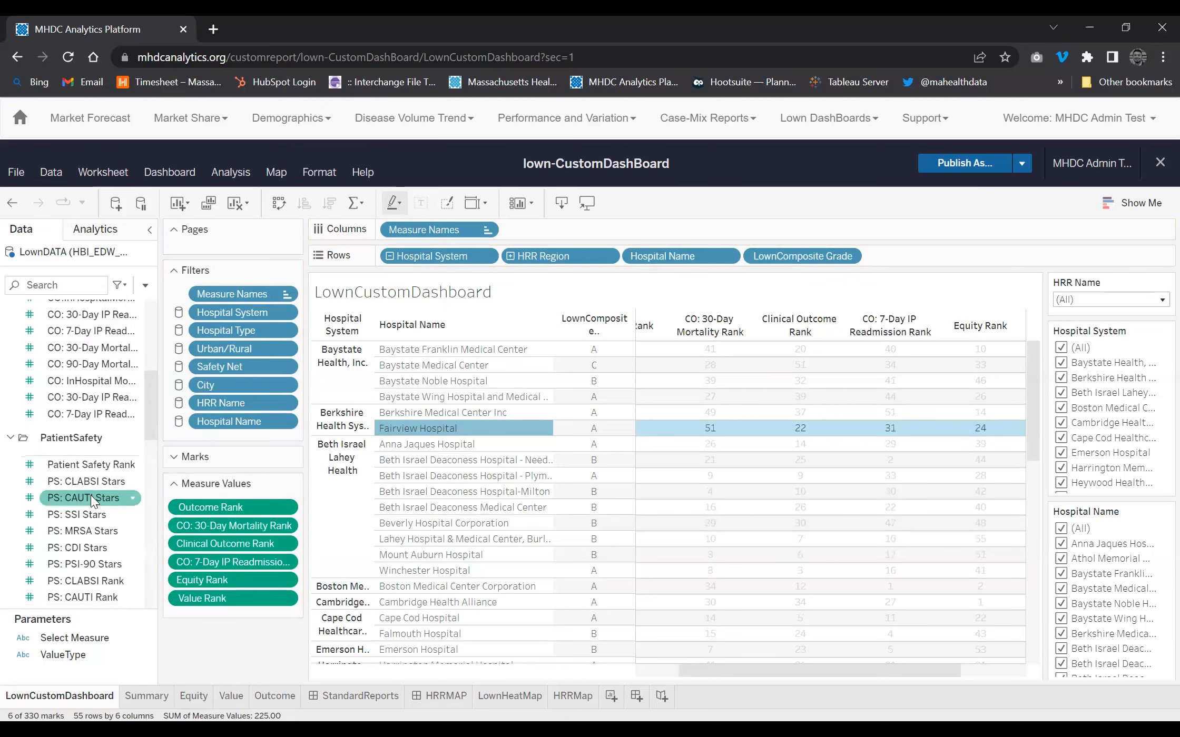
pyautogui.scroll(-4, 91, 495)
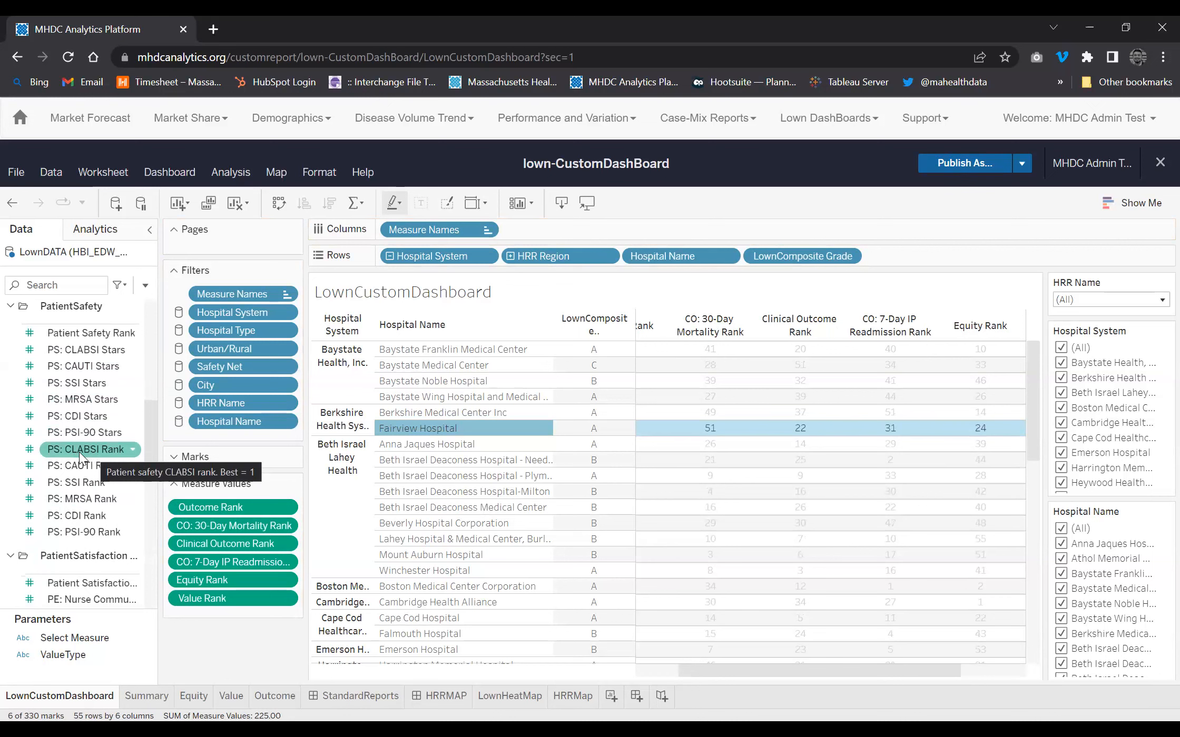
pyautogui.moveTo(79, 452); pyautogui.dragTo(219, 524)
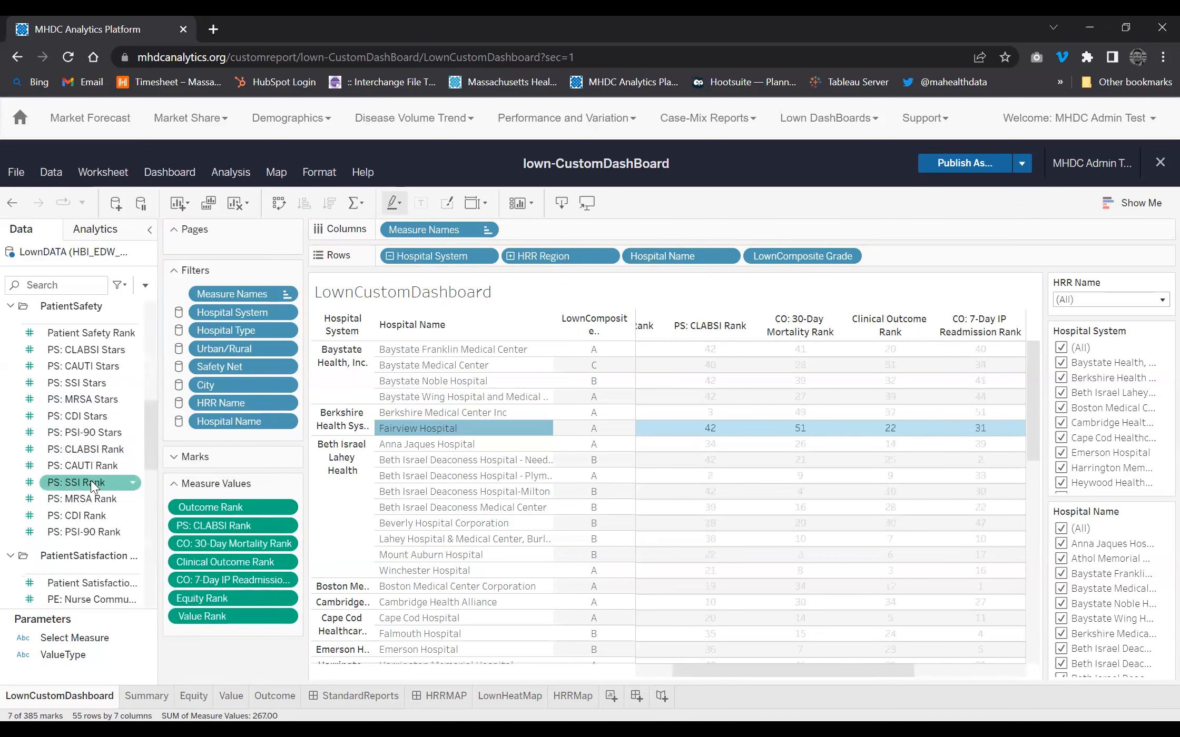
pyautogui.moveTo(83, 485); pyautogui.dragTo(215, 537)
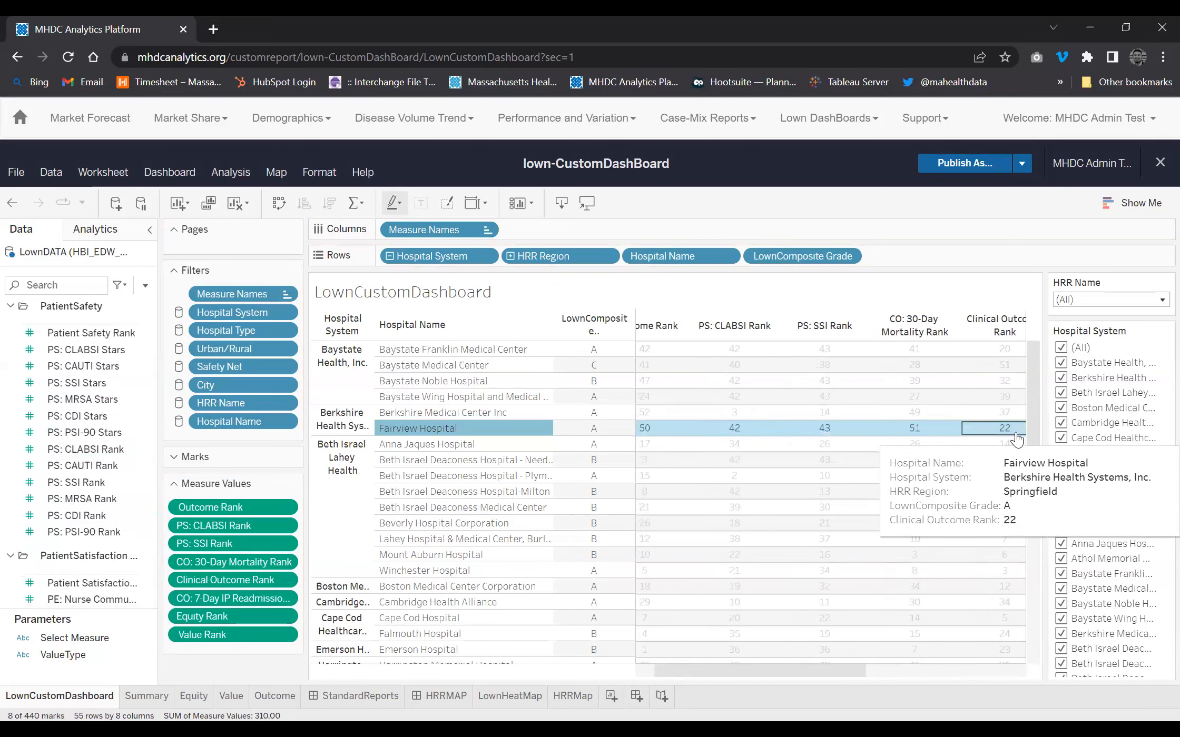
# - Compare Fairview Hospital's outcome, CLABSI, SSI, mortality and readmission ranks across its highlighted row
pyautogui.moveTo(895, 432)
pyautogui.hscroll(-2, 890, 432)
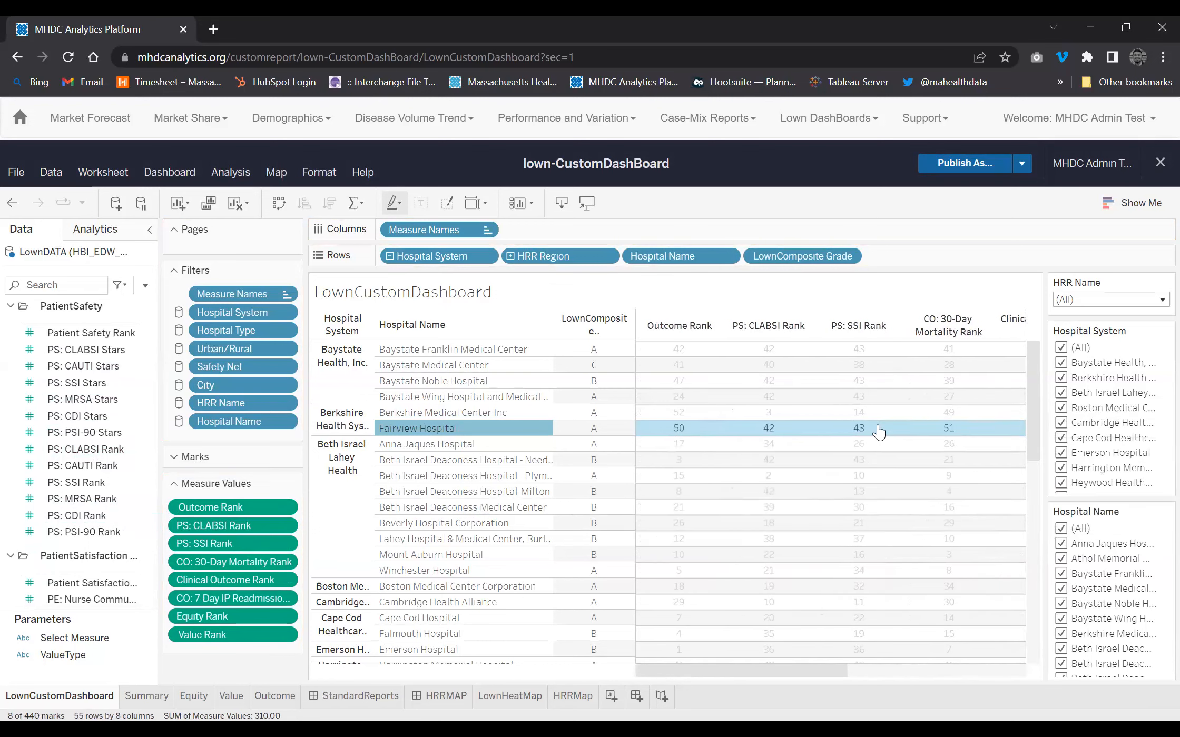
pyautogui.moveTo(720, 427)
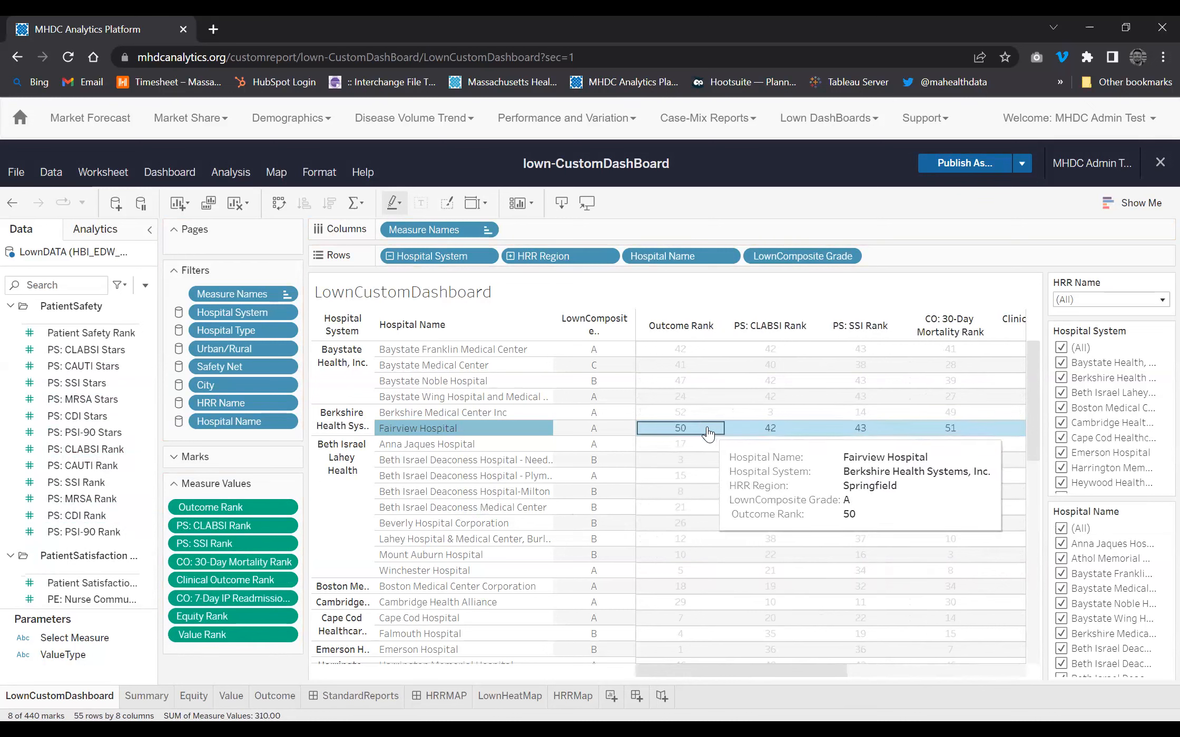
pyautogui.moveTo(760, 436)
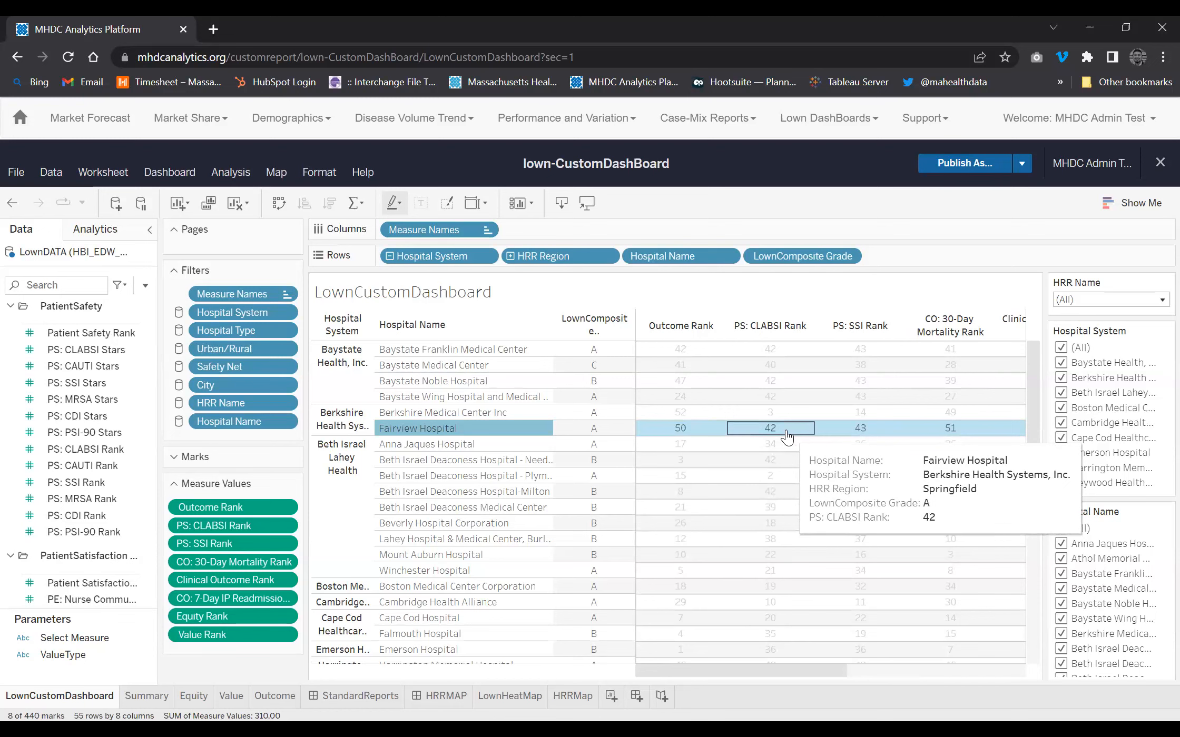
pyautogui.click(787, 436)
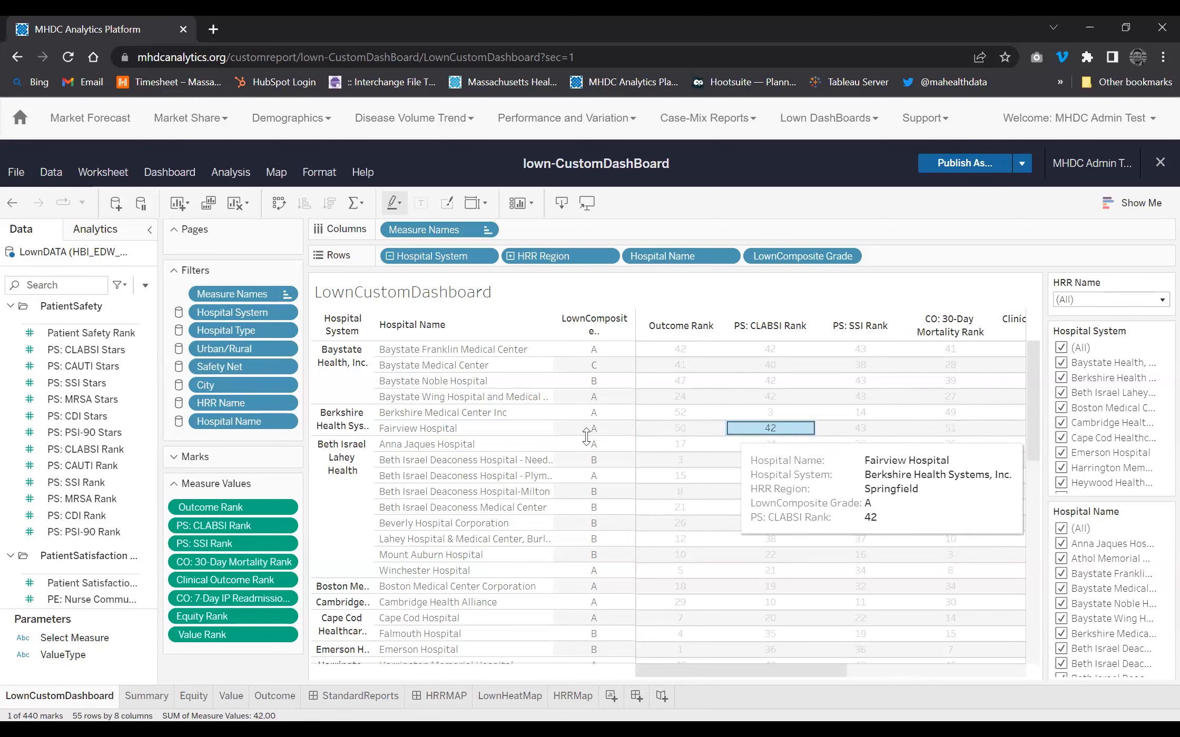
pyautogui.click(459, 428)
pyautogui.moveTo(779, 436)
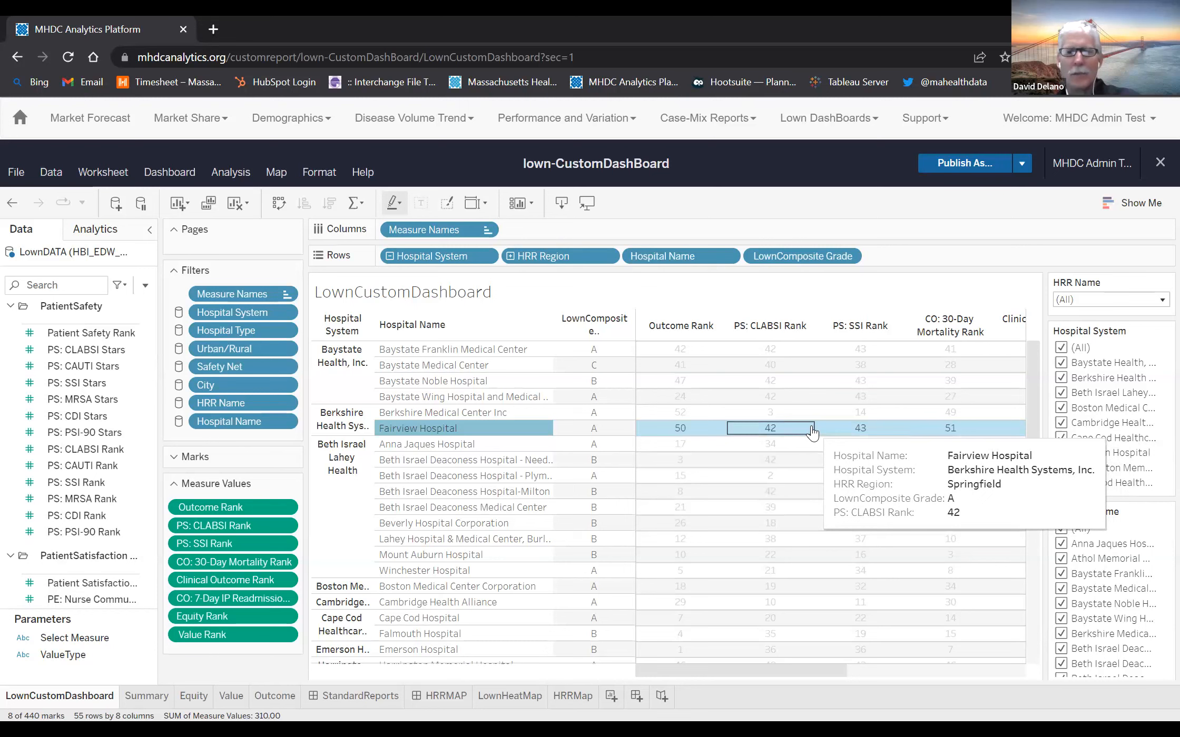
pyautogui.hscroll(5, 941, 426)
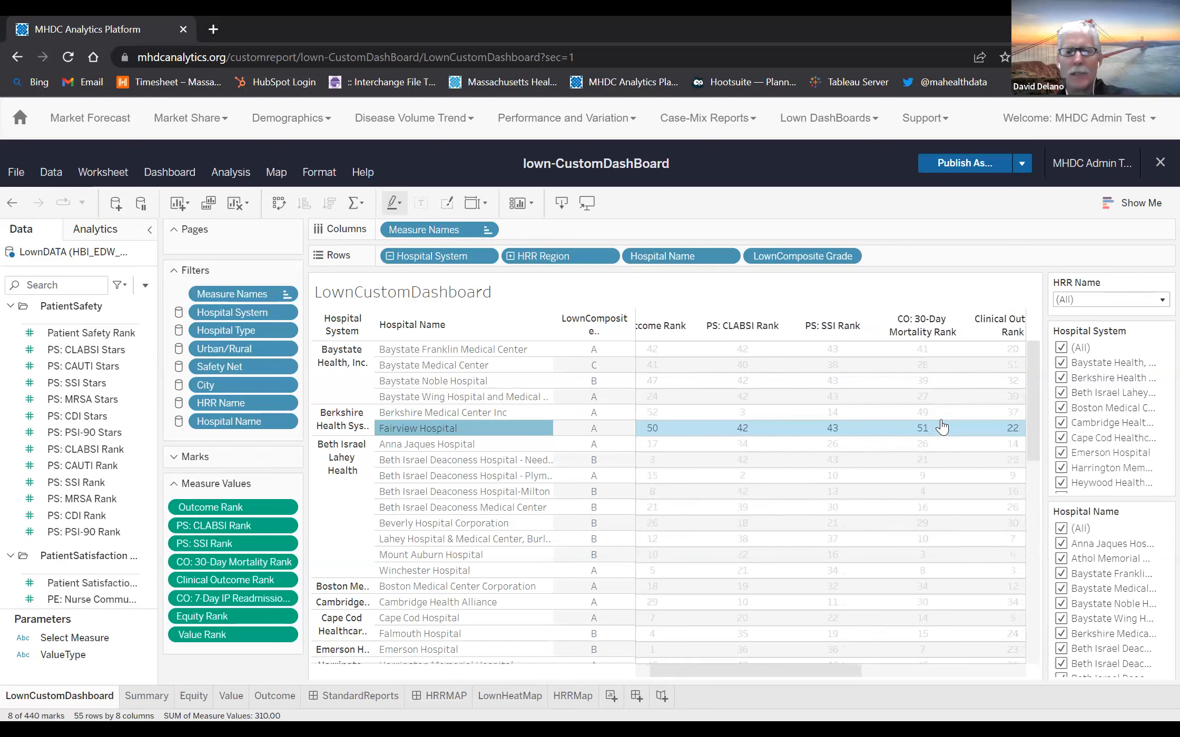
pyautogui.hscroll(2, 941, 426)
pyautogui.moveTo(954, 433)
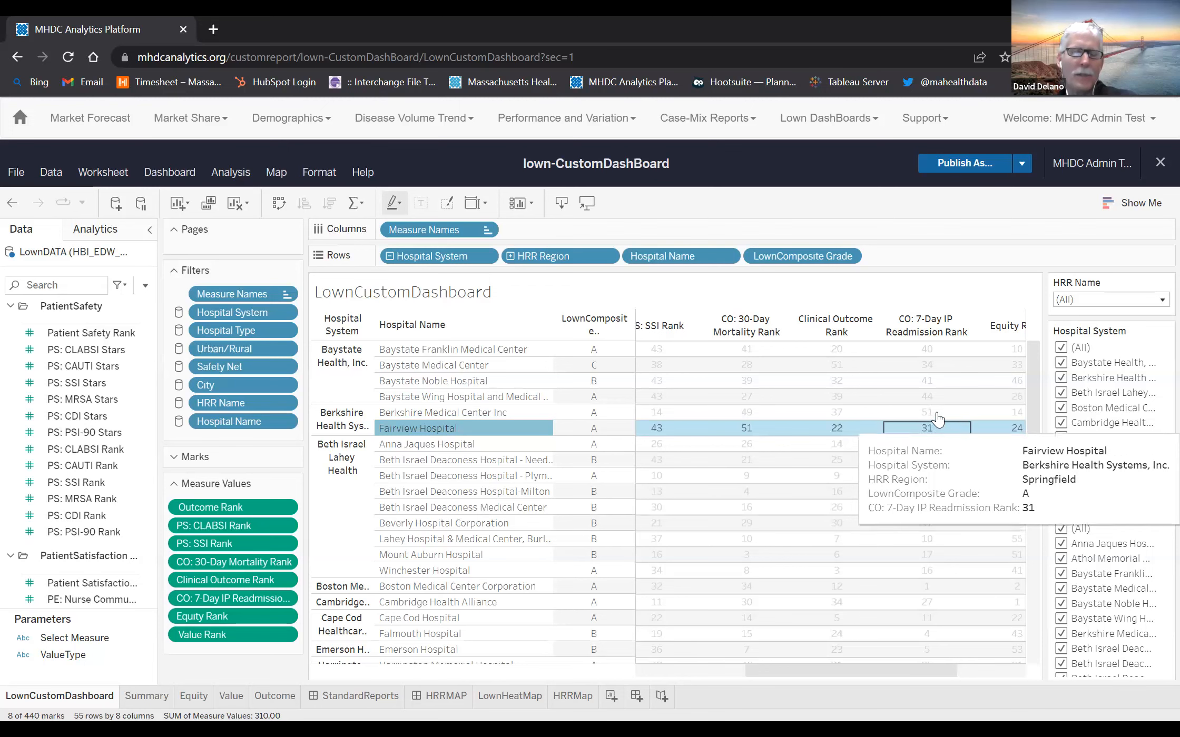
# - Highlight the Berkshire Medical Center Inc row and compare its ranks across the patient safety, clinical outcome, equity and overall outcome measures
pyautogui.click(491, 414)
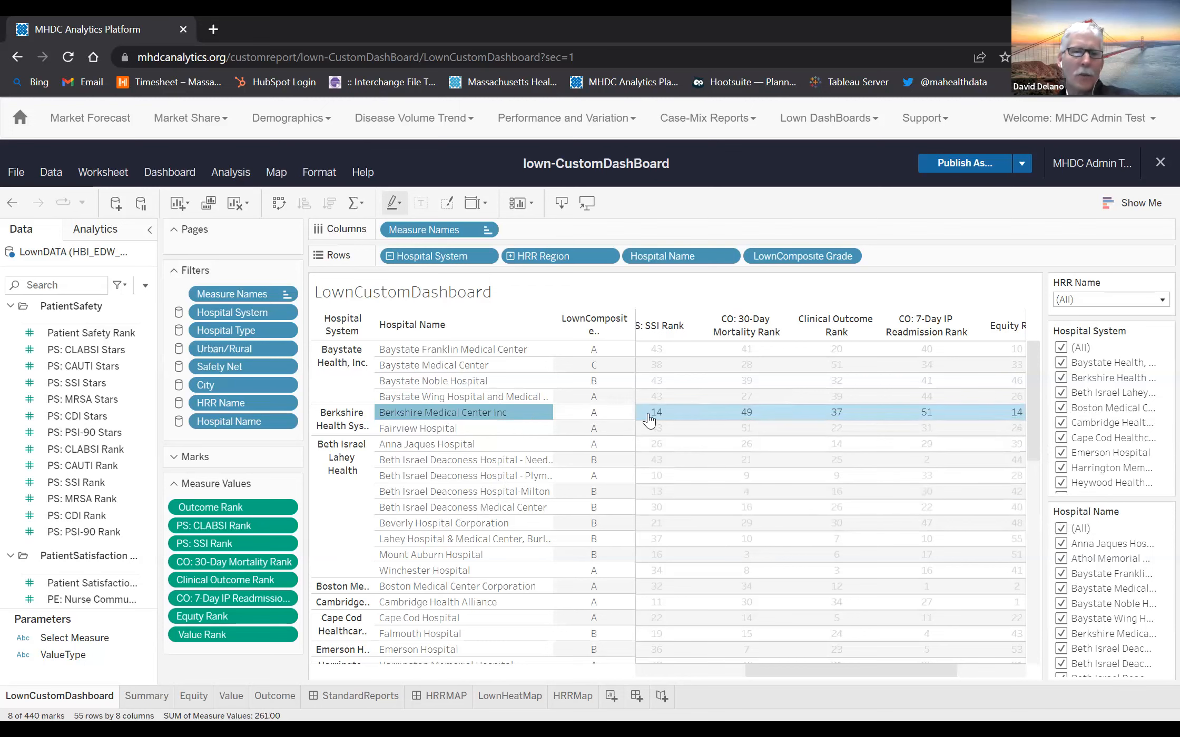
pyautogui.hscroll(-2, 685, 413)
pyautogui.moveTo(709, 414)
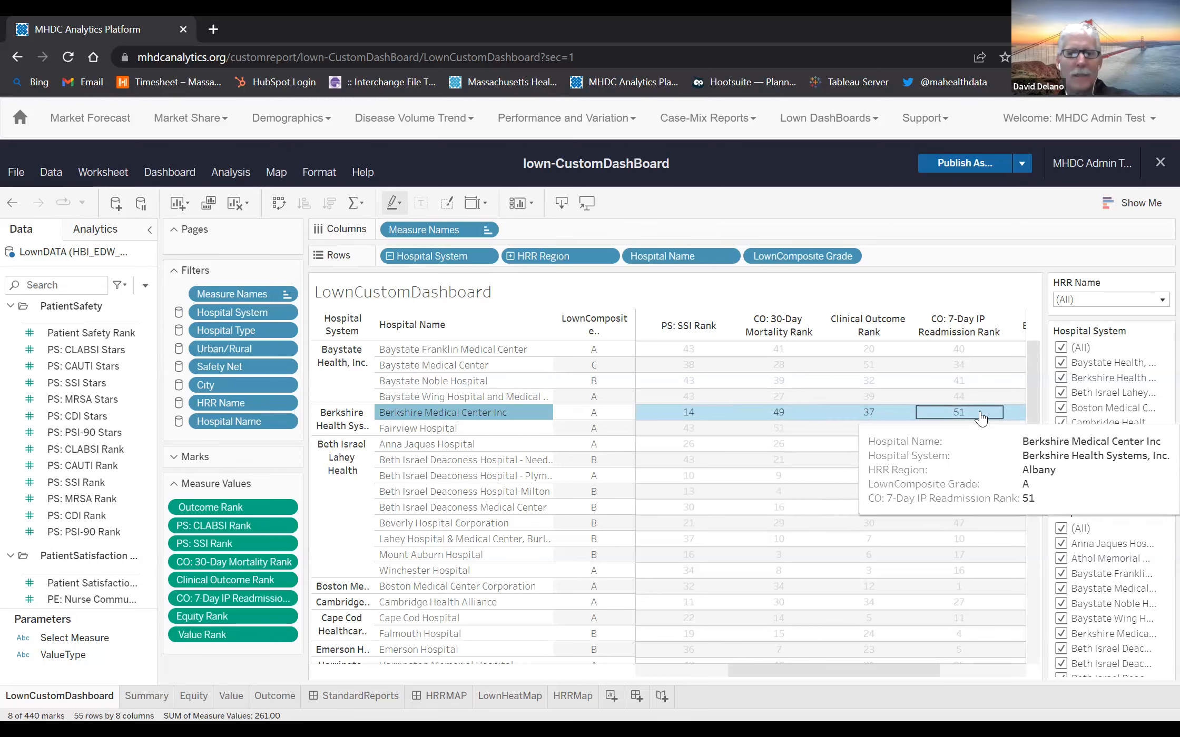
pyautogui.hscroll(1, 983, 418)
pyautogui.hscroll(-2, 982, 418)
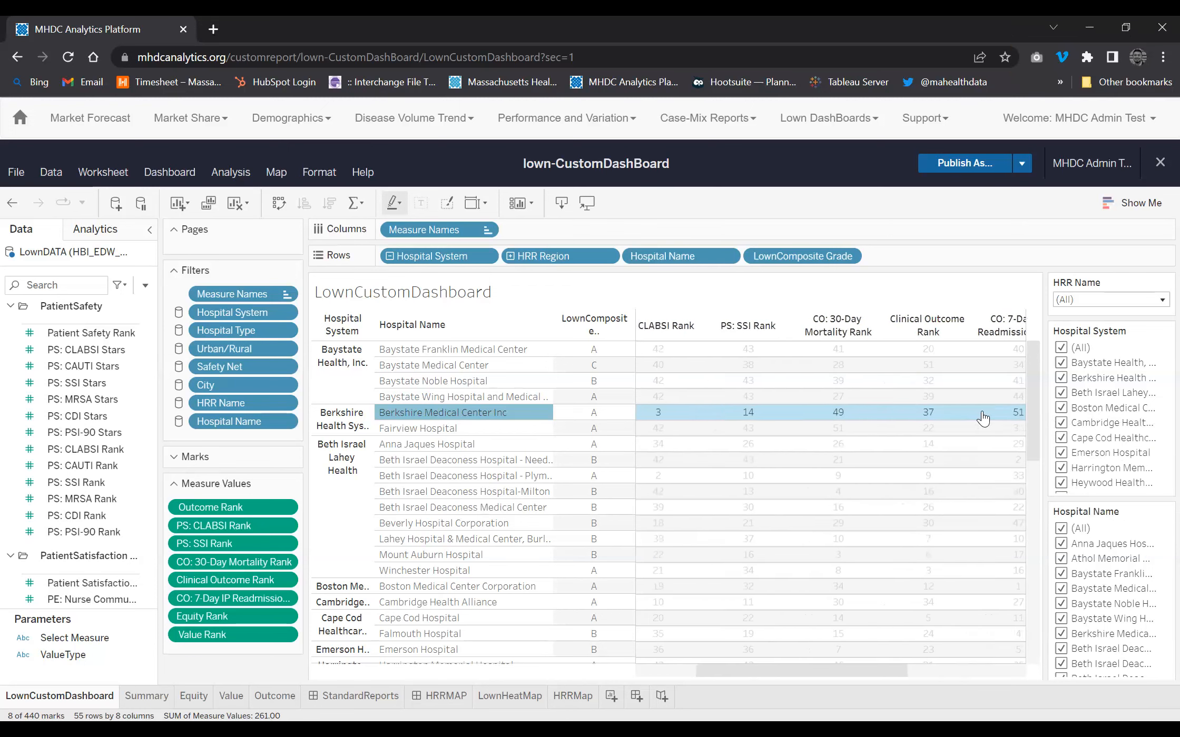
pyautogui.hscroll(1, 982, 417)
pyautogui.moveTo(543, 420)
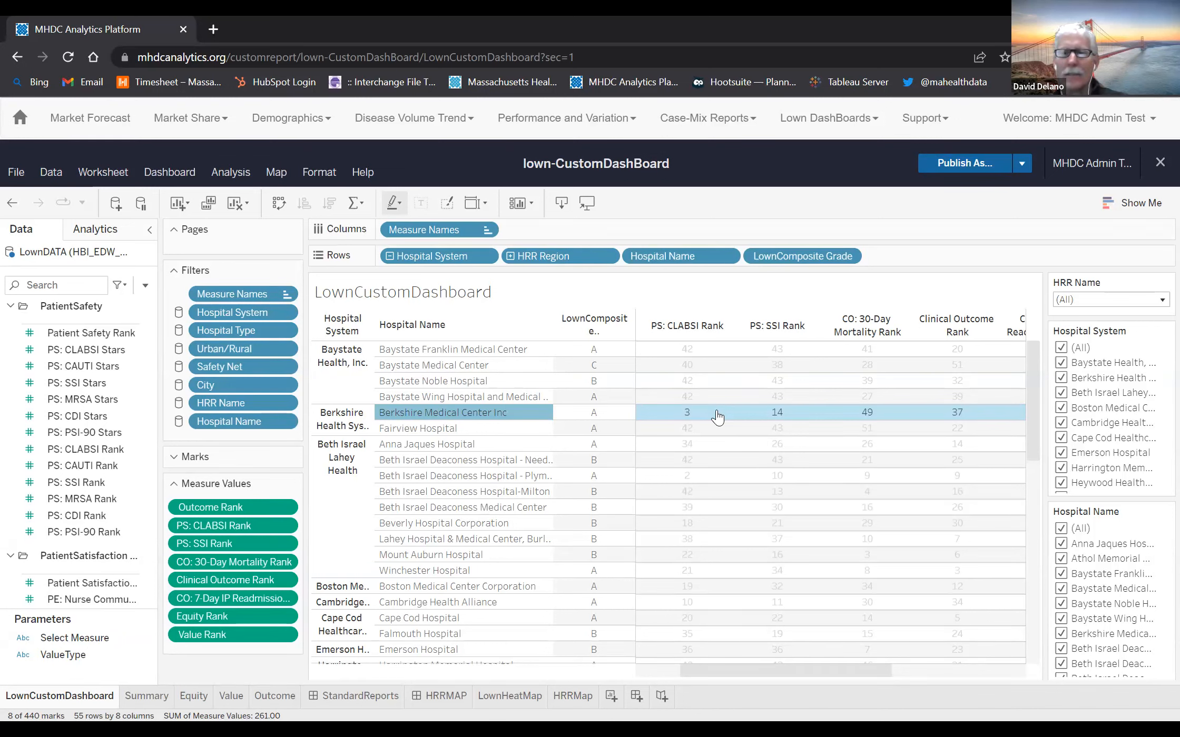
pyautogui.hscroll(3, 808, 419)
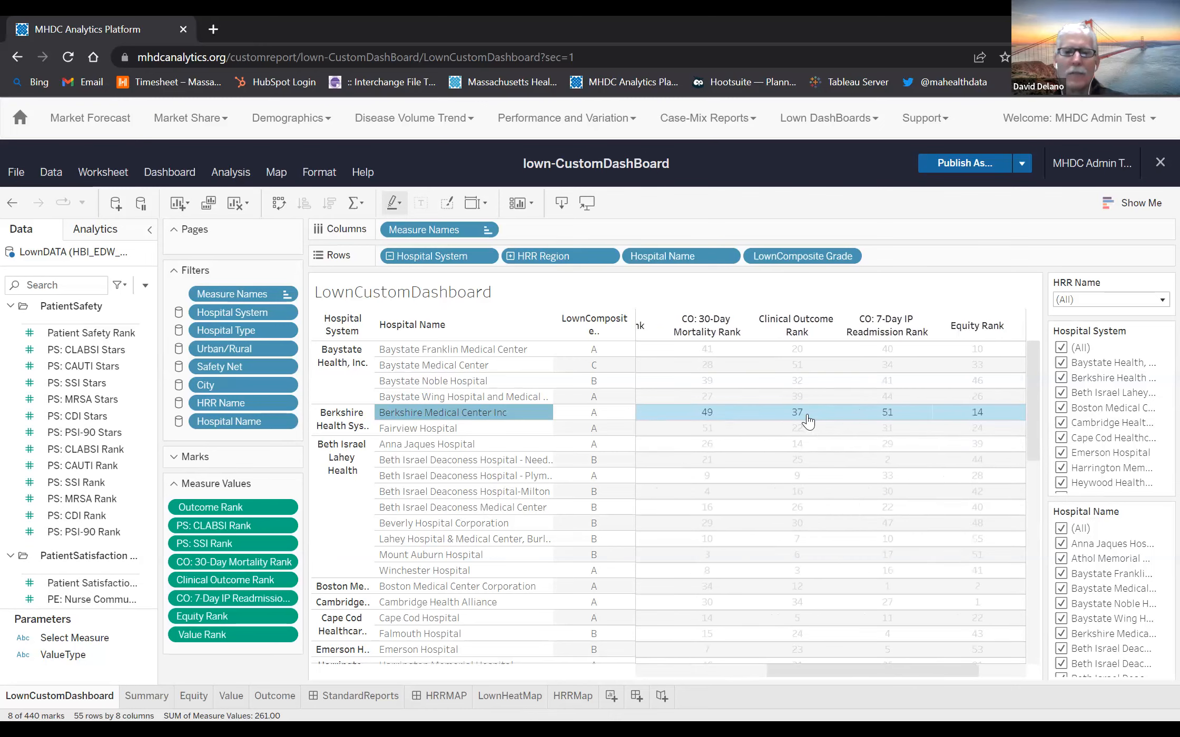
pyautogui.hscroll(2, 808, 419)
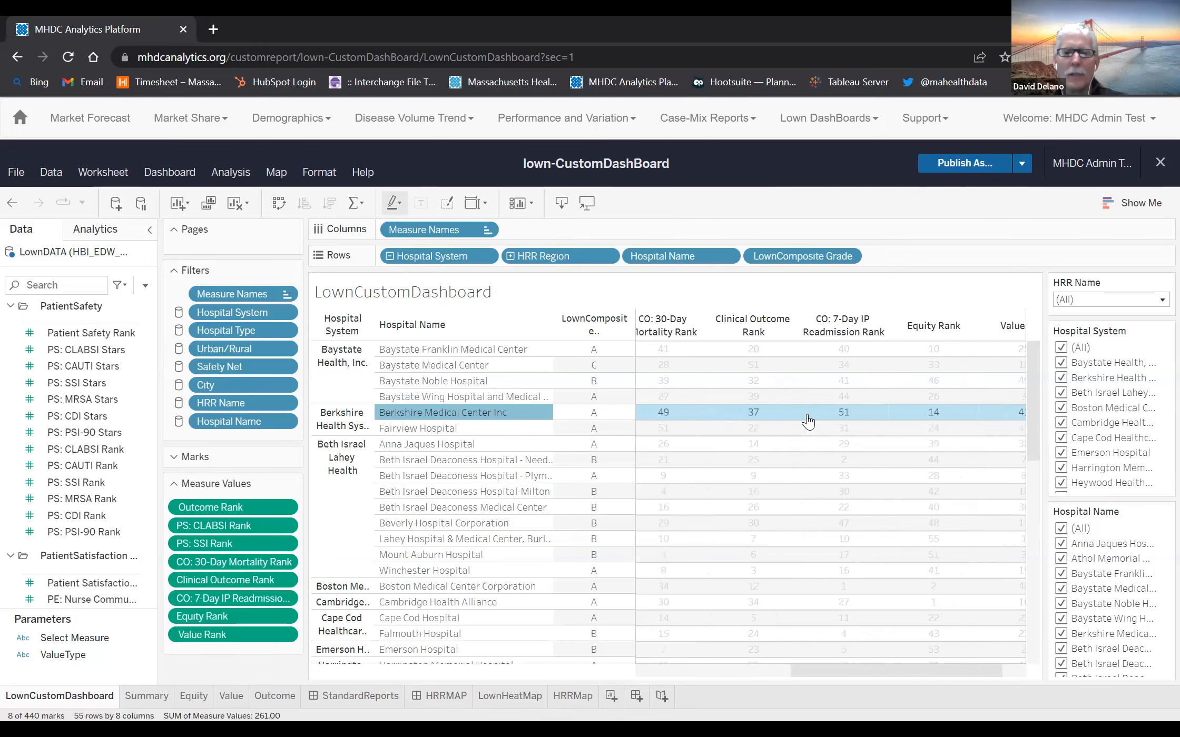
pyautogui.hscroll(-4, 807, 418)
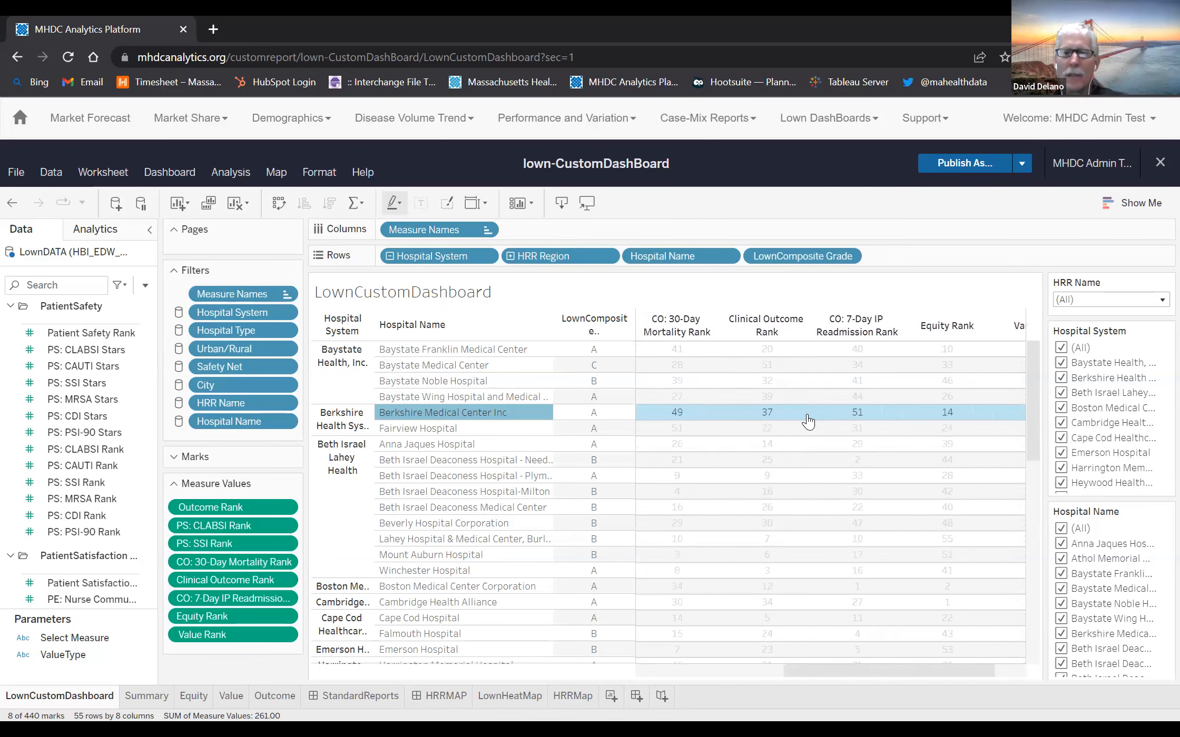
pyautogui.hscroll(-2, 809, 421)
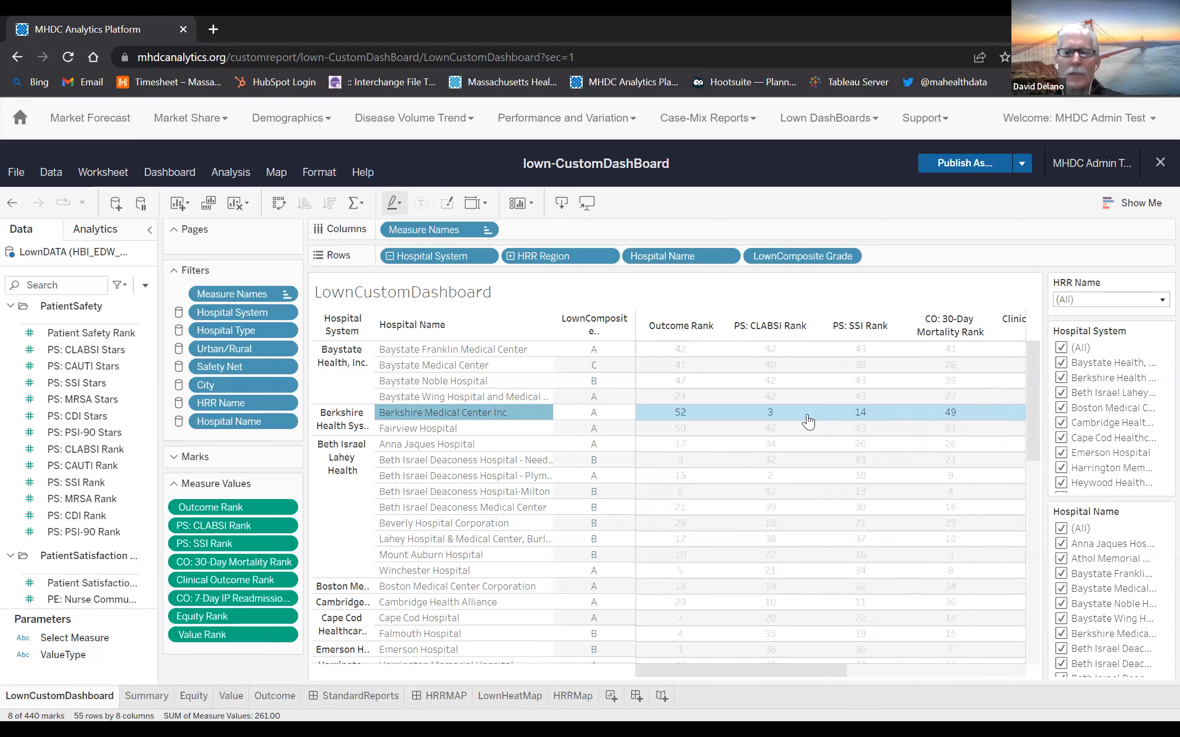
pyautogui.moveTo(687, 414)
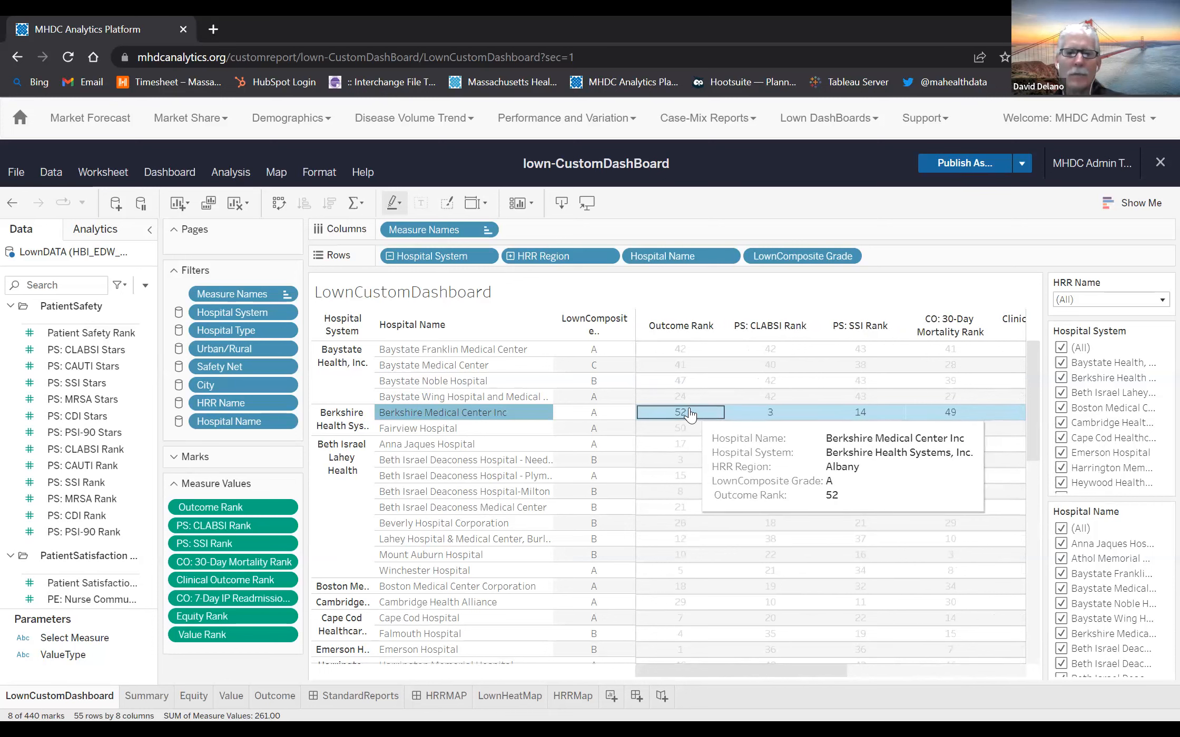
# - Add Patient Satisfaction Rank to the measure values below Outcome Rank, and insert PE: Nurse Communication Stars between them
pyautogui.moveTo(98, 575); pyautogui.dragTo(234, 518)
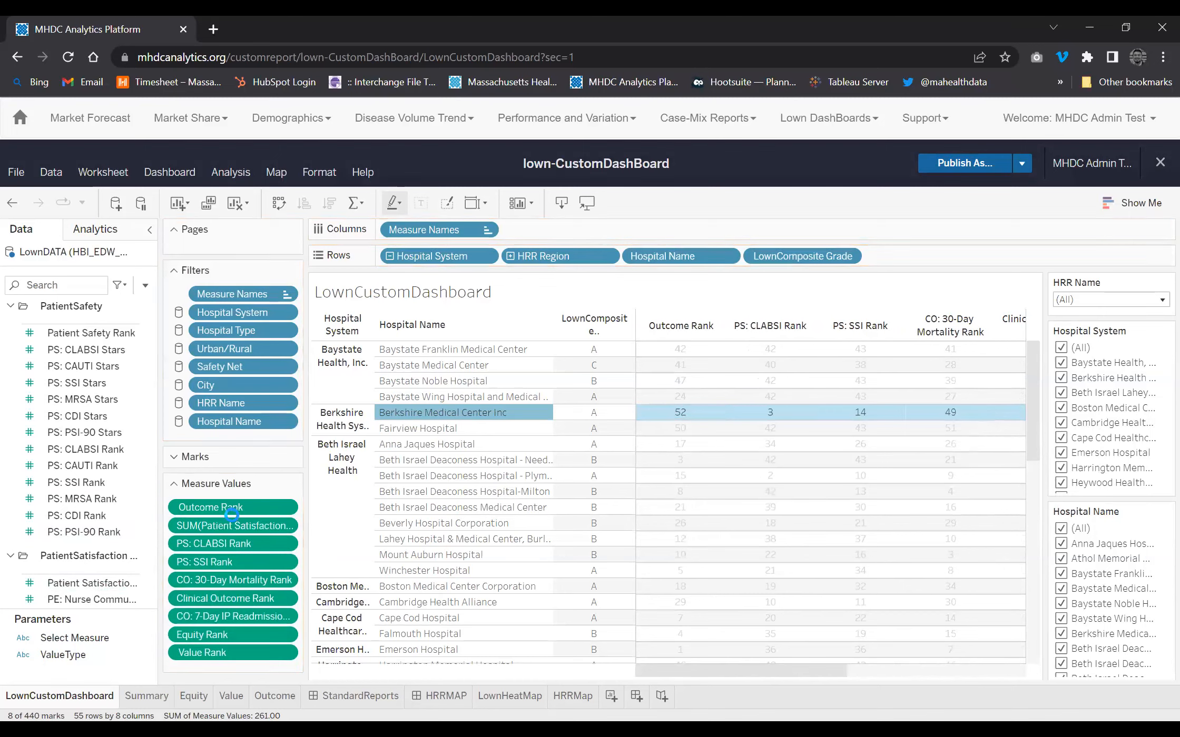
pyautogui.scroll(-5, 111, 517)
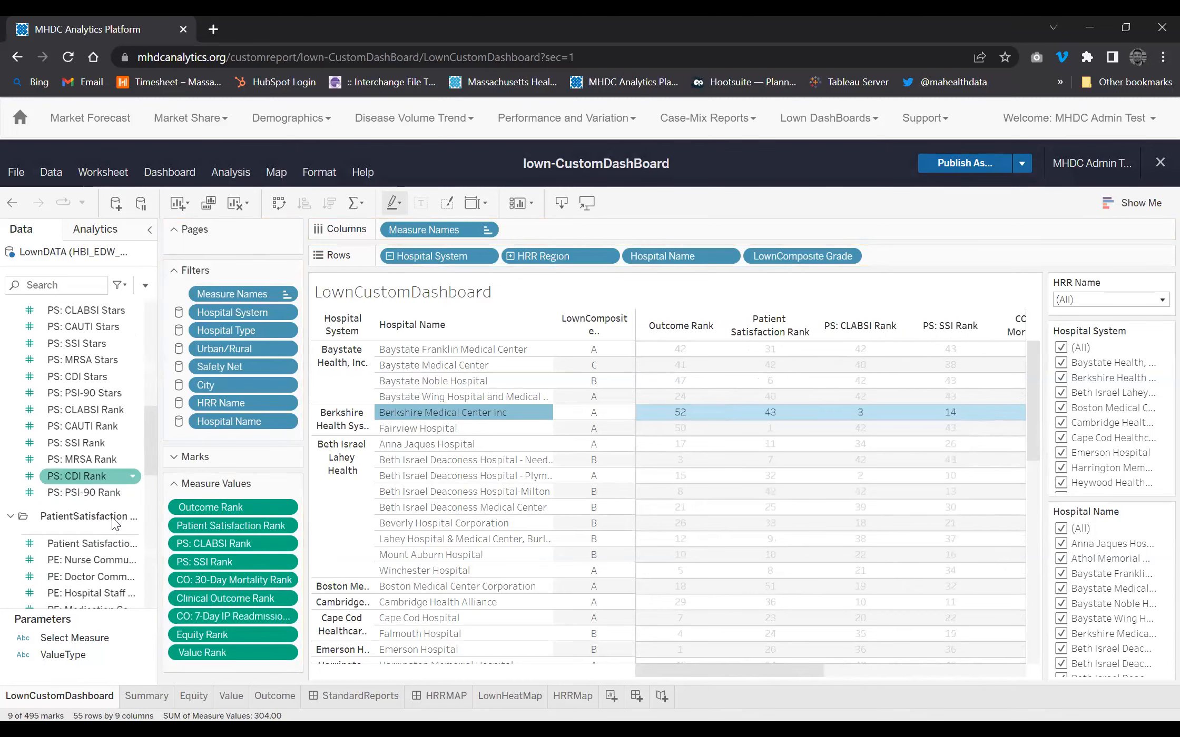
pyautogui.moveTo(102, 463); pyautogui.dragTo(217, 516)
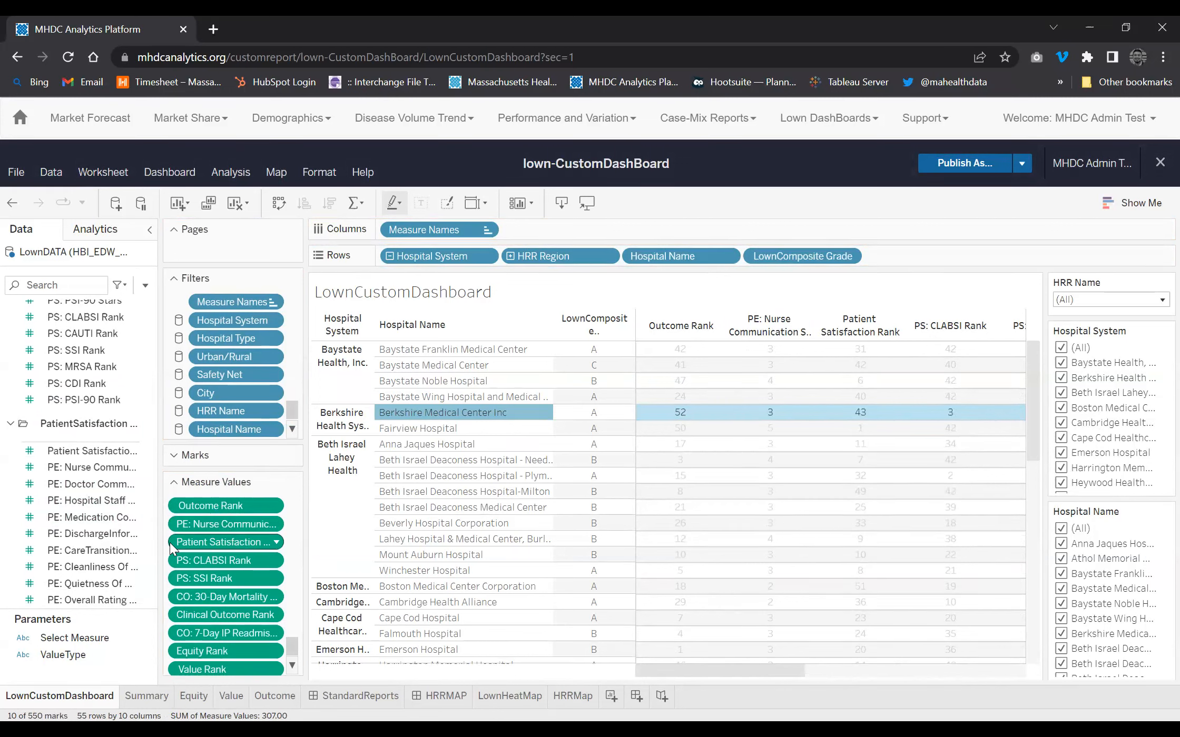
# - Add PE: Willingness to Recommend Rank to the measure values directly after Patient Satisfaction Rank
pyautogui.click(105, 551)
pyautogui.scroll(-1, 105, 550)
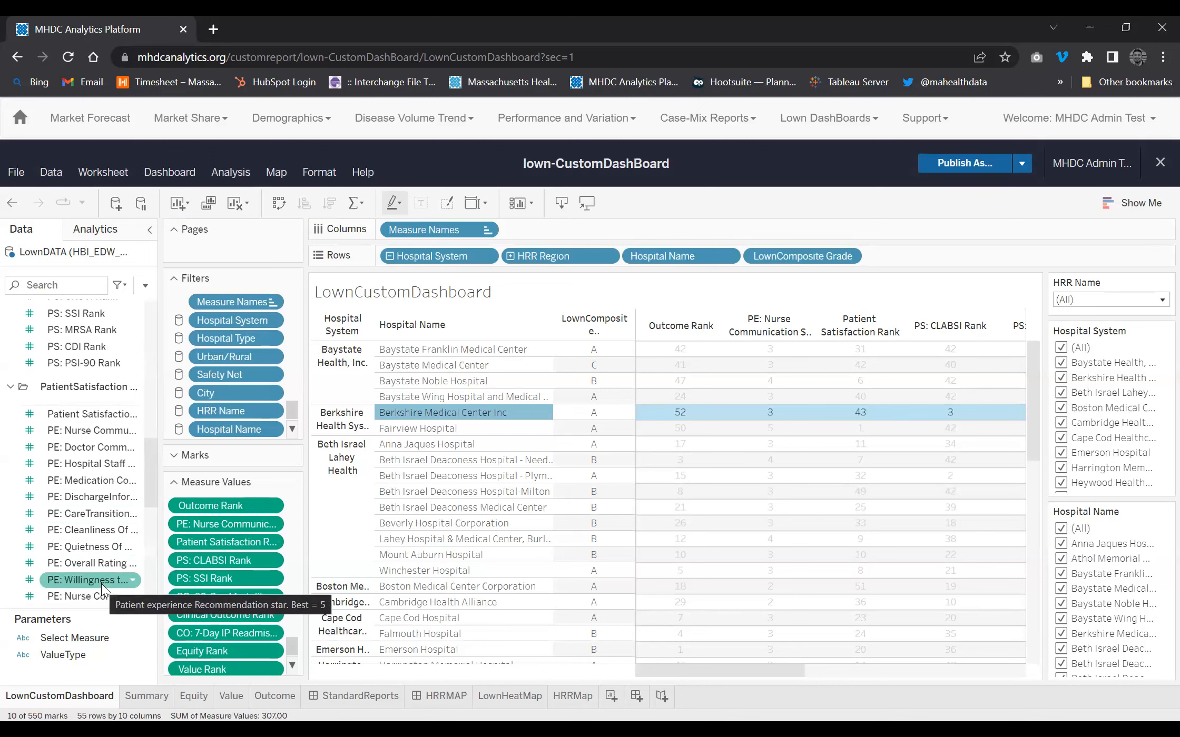
pyautogui.scroll(-5, 101, 584)
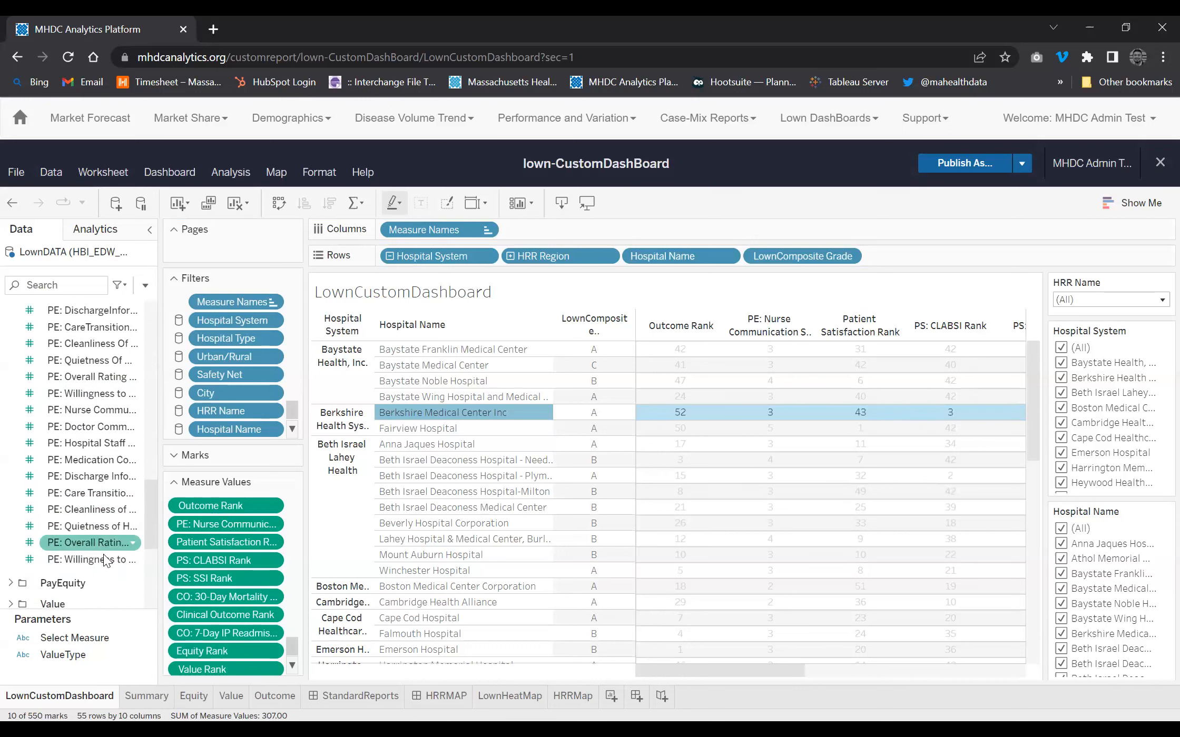
pyautogui.moveTo(104, 558); pyautogui.dragTo(234, 550)
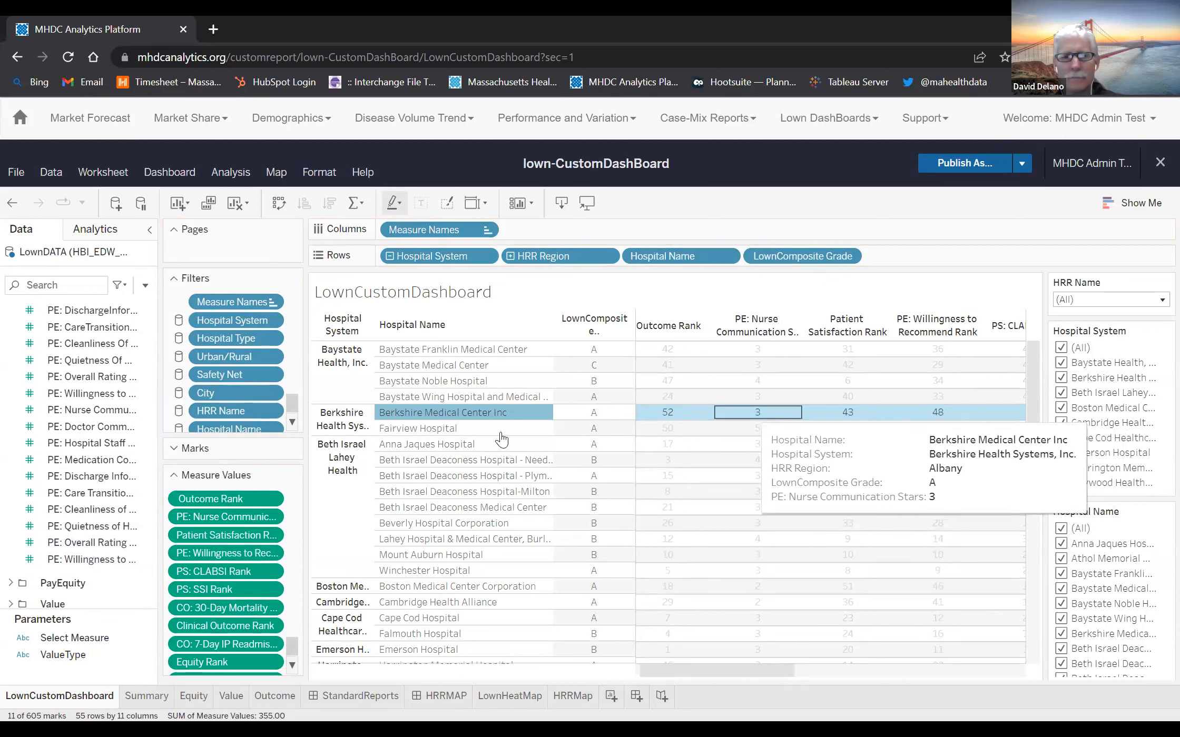
# - Add PE: Doctor Communication Rank to the measure values between PE: Nurse Communication Stars and Patient Satisfaction Rank
pyautogui.click(95, 409)
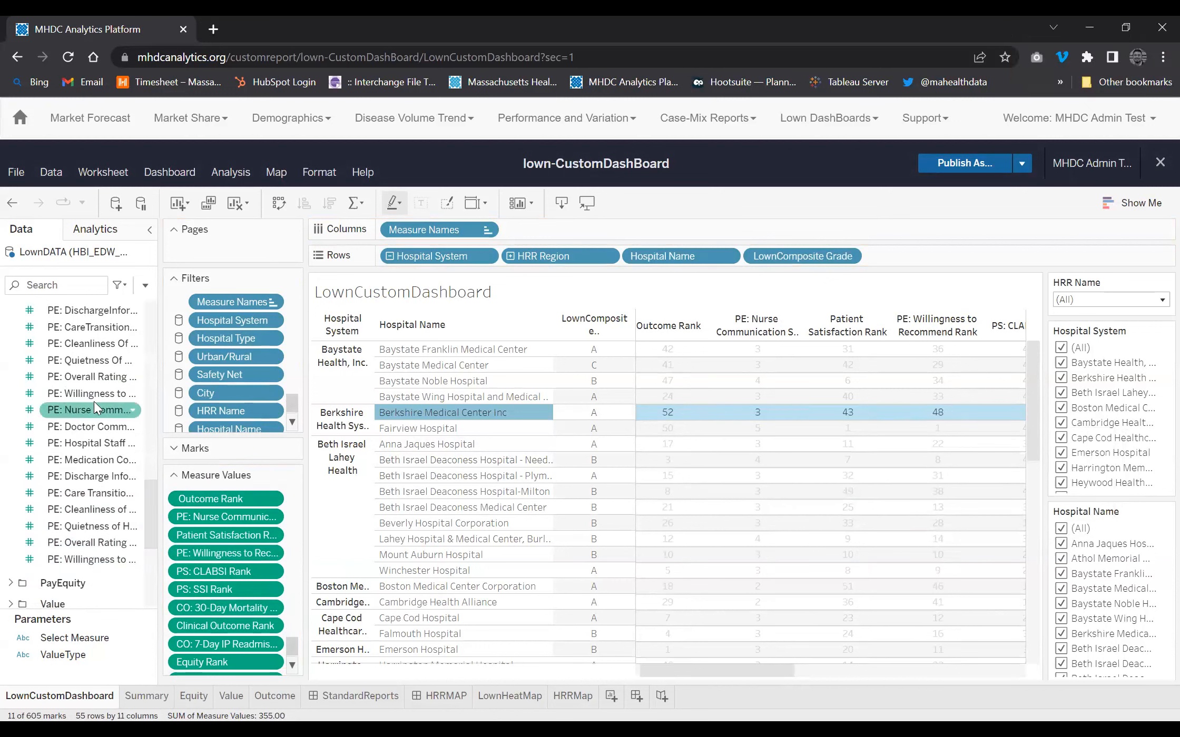
pyautogui.click(97, 426)
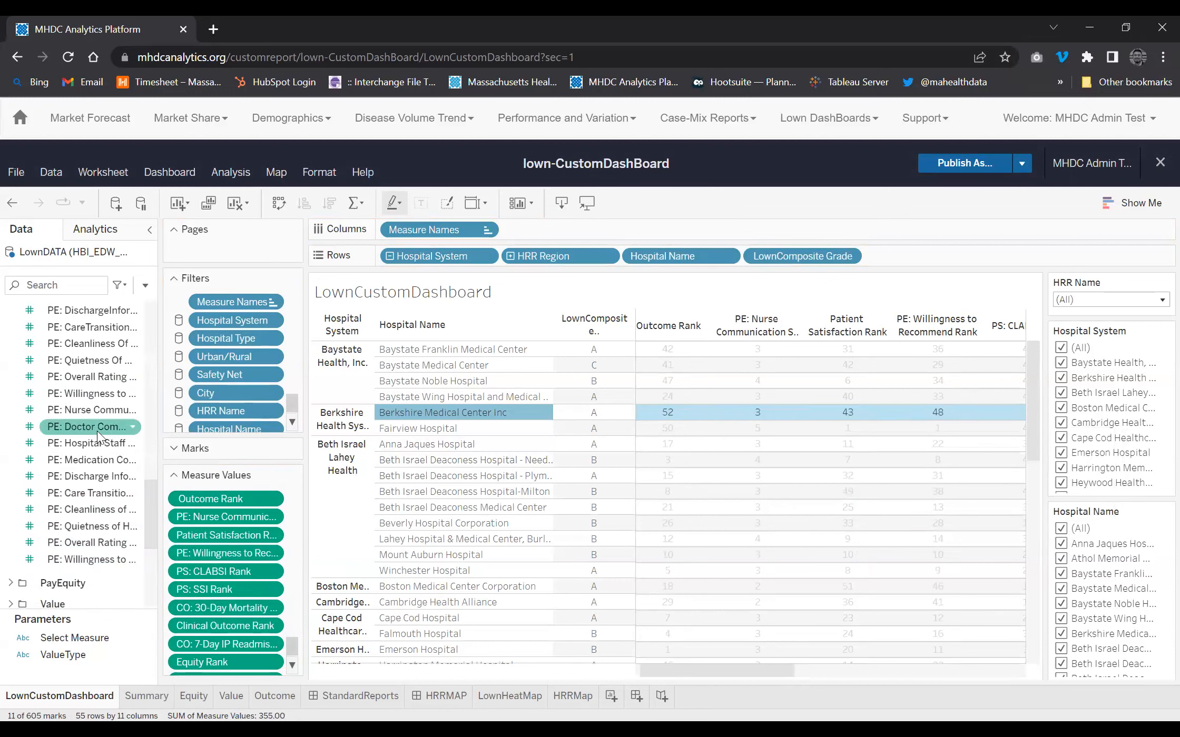
pyautogui.moveTo(97, 427); pyautogui.dragTo(206, 527)
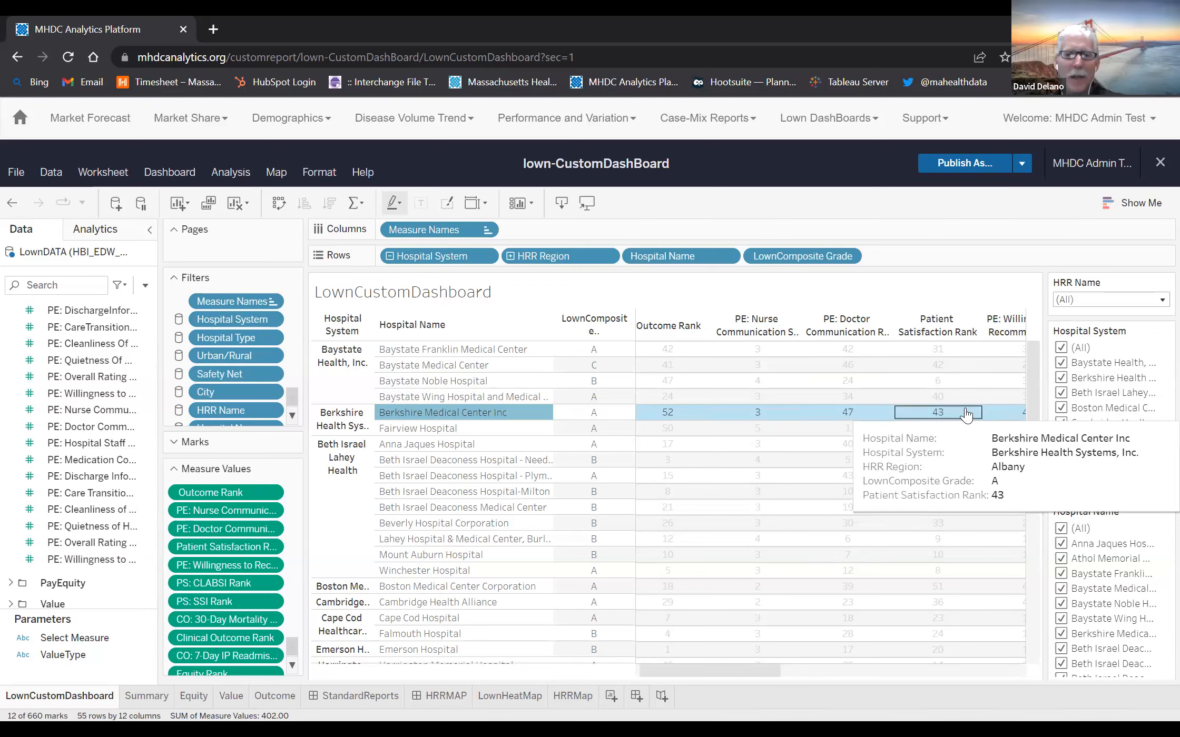
# - Add the patient experience discharge information rank to the measure values between PE: Willingness to Recommend Rank and PS: CLABSI Rank
pyautogui.hscroll(2, 966, 415)
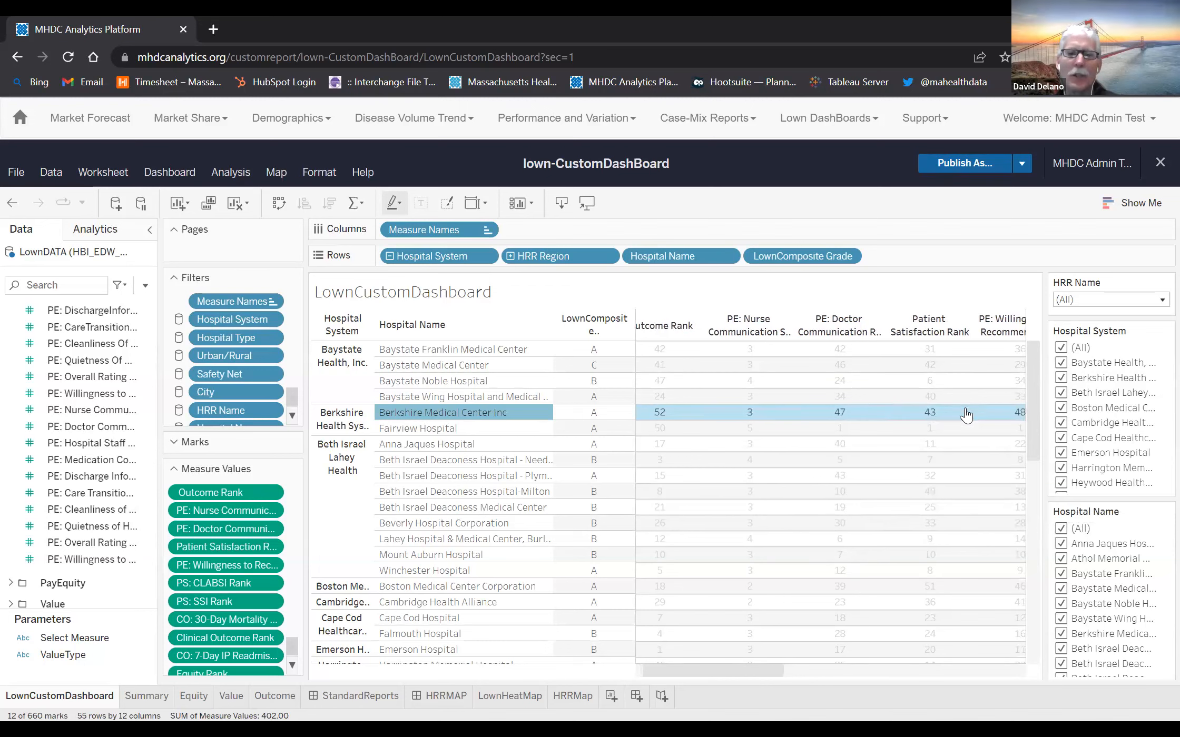
pyautogui.moveTo(942, 419)
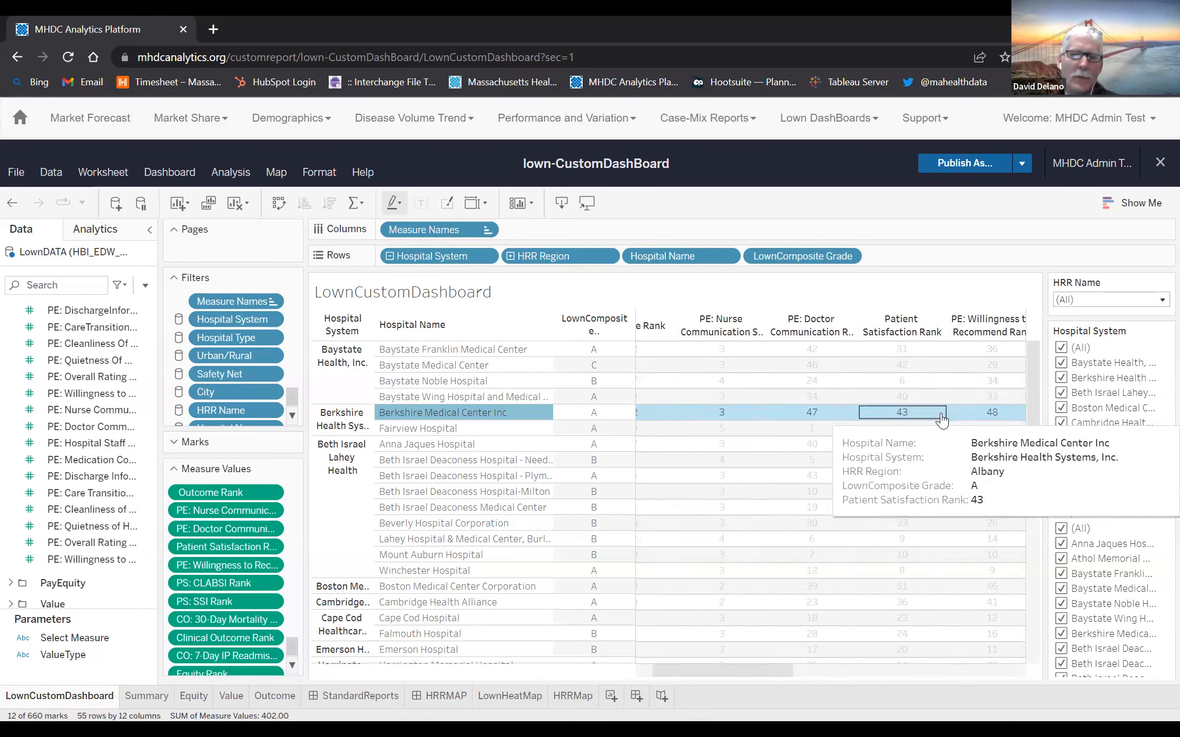
pyautogui.hscroll(2, 941, 419)
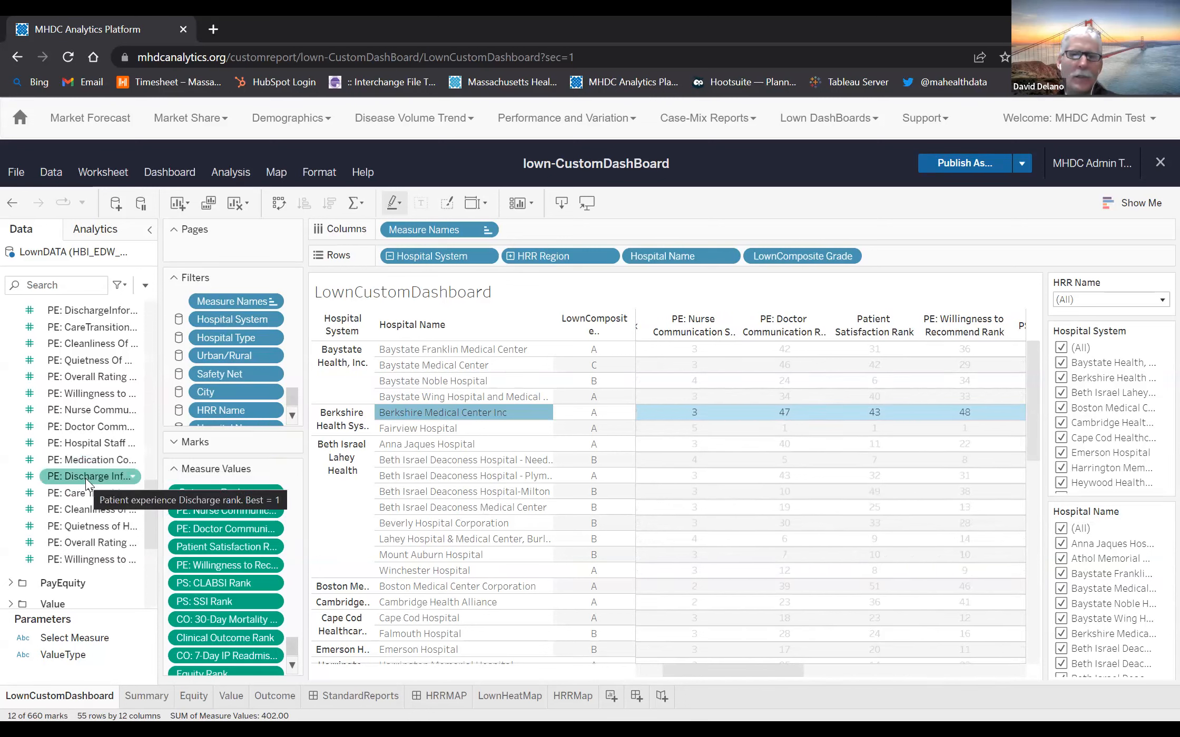
pyautogui.moveTo(86, 478); pyautogui.dragTo(222, 570)
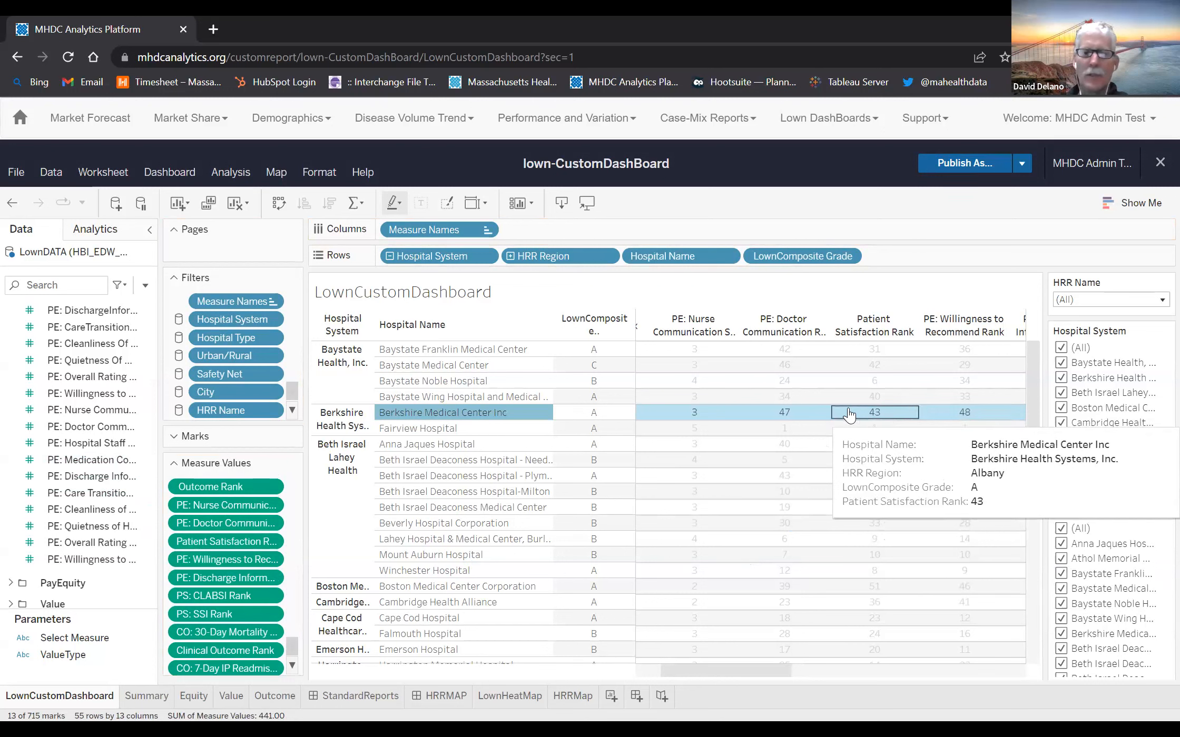
pyautogui.moveTo(844, 417)
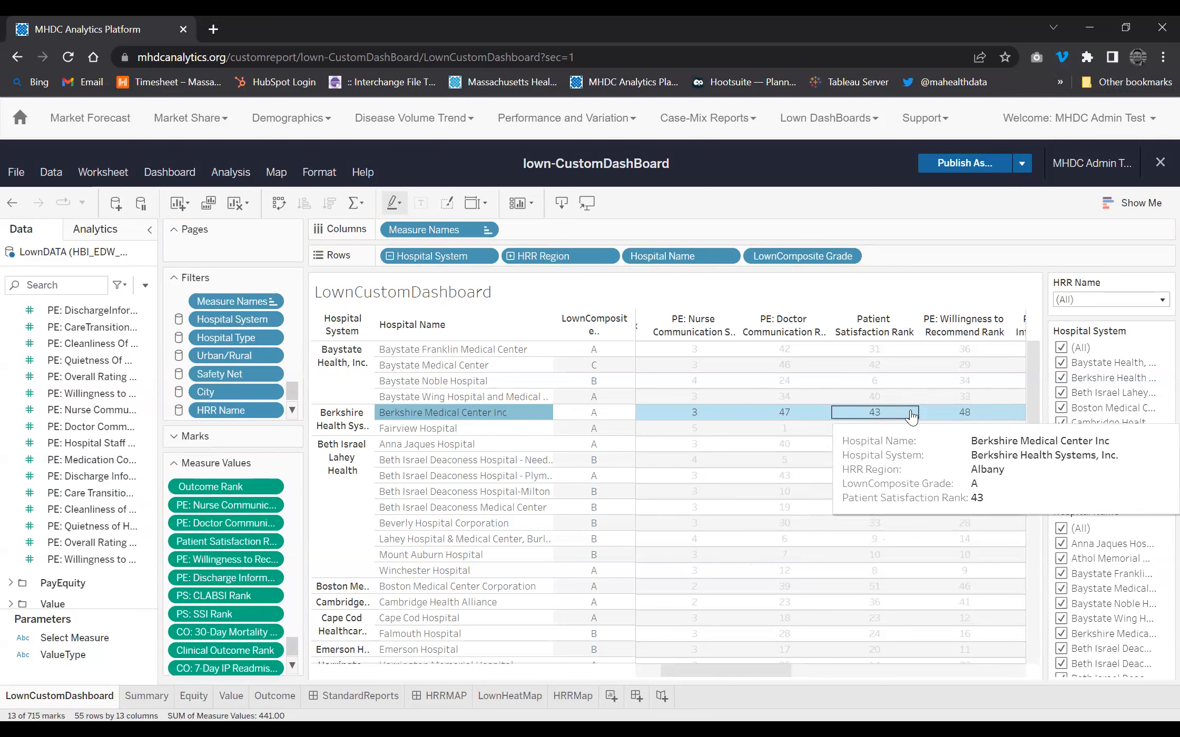
# - Examine Berkshire Medical Center Inc's patient satisfaction, recommendation and discharge information ranks in the custom dashboard table
pyautogui.hscroll(2, 911, 416)
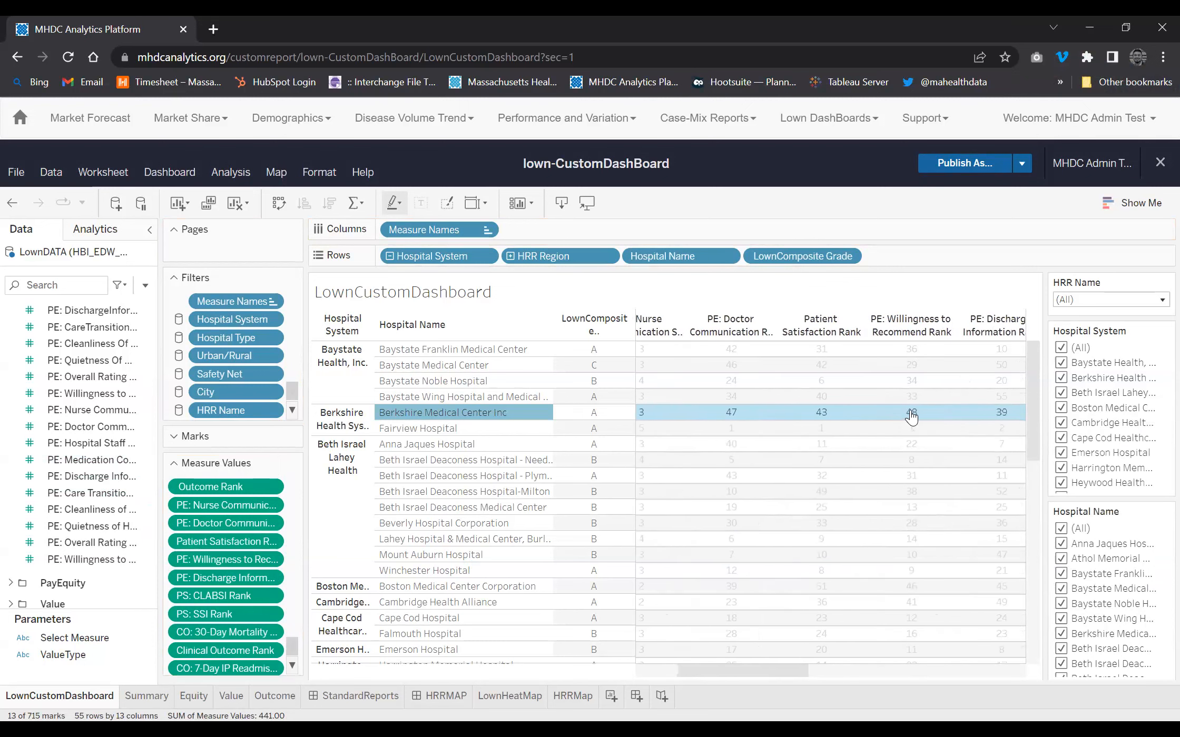
pyautogui.hscroll(2, 922, 417)
pyautogui.hscroll(1, 939, 418)
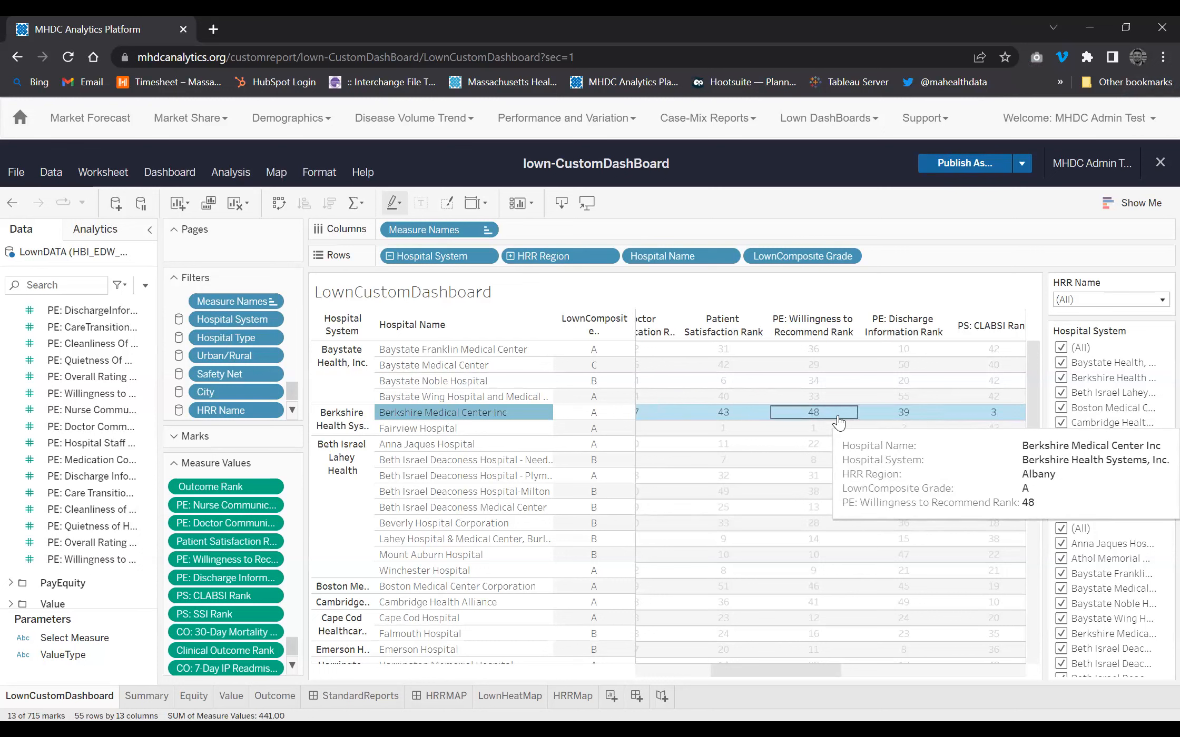
pyautogui.moveTo(749, 420)
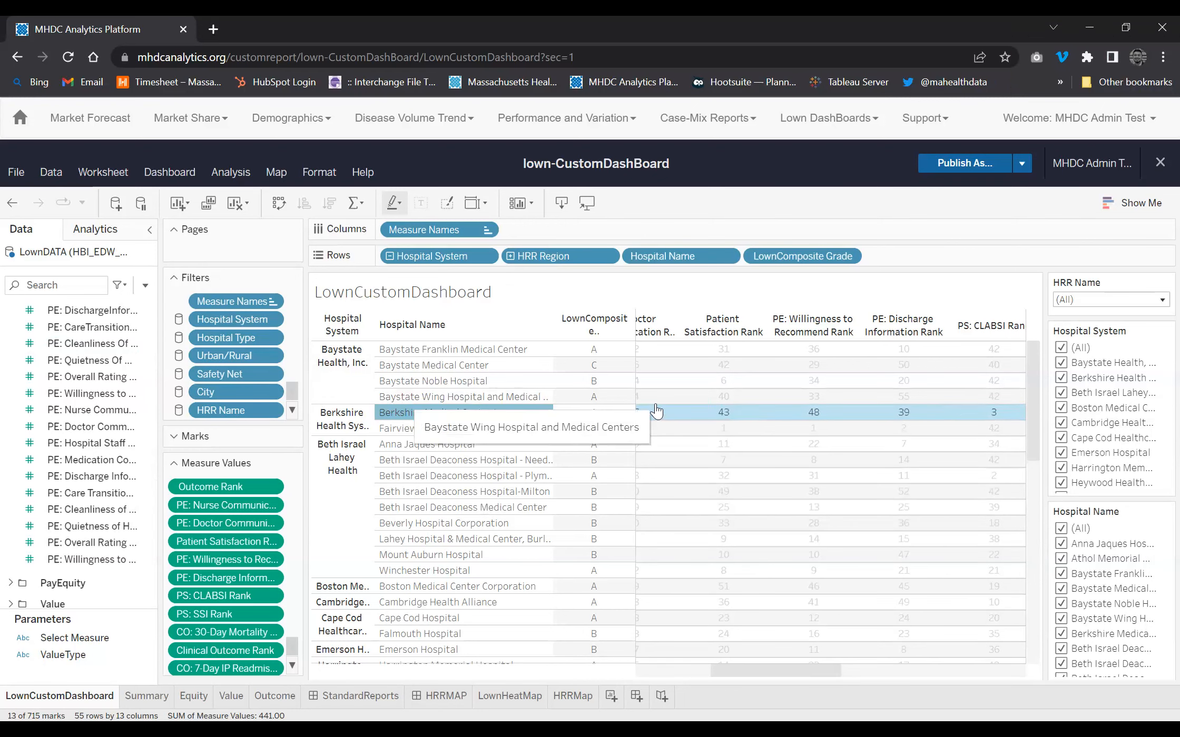
pyautogui.moveTo(709, 416)
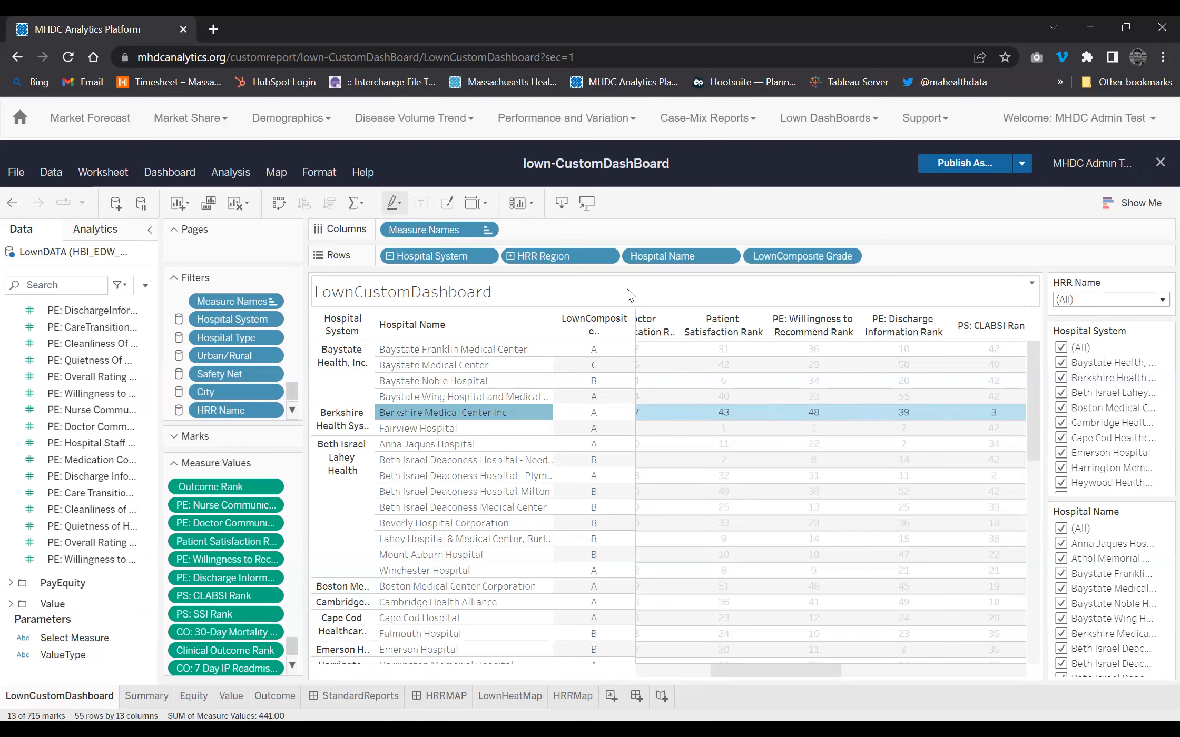
pyautogui.click(132, 653)
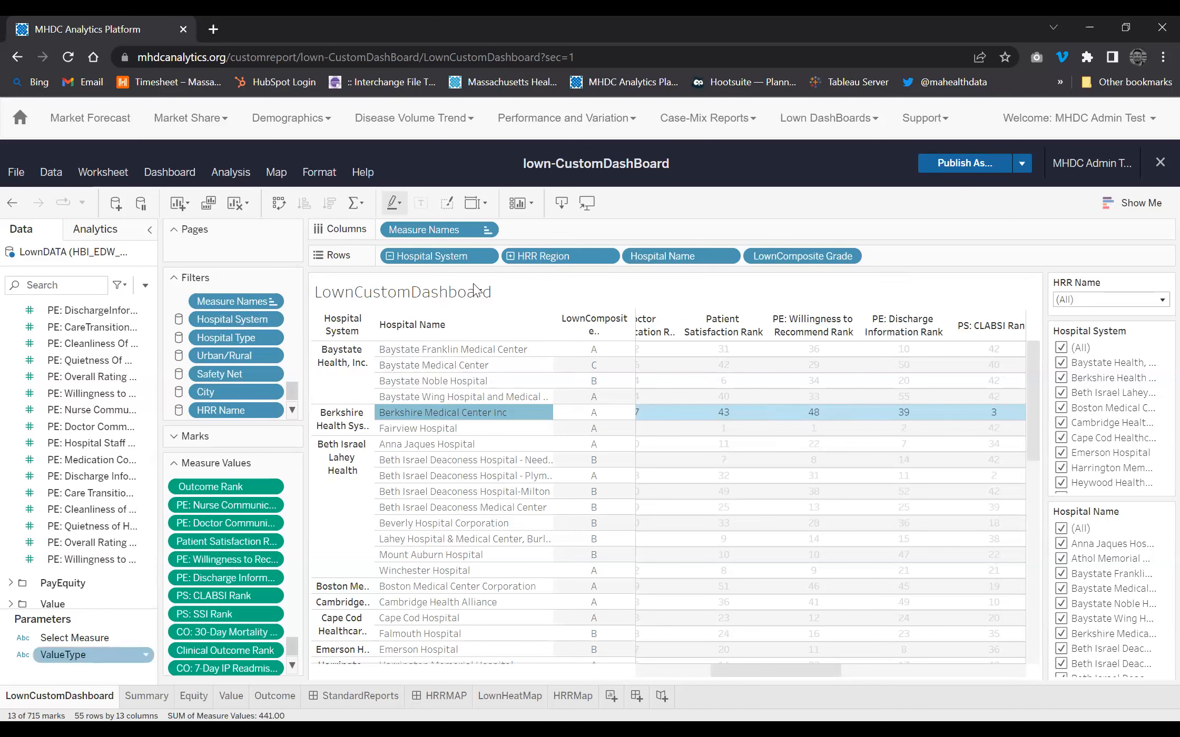
pyautogui.click(603, 288)
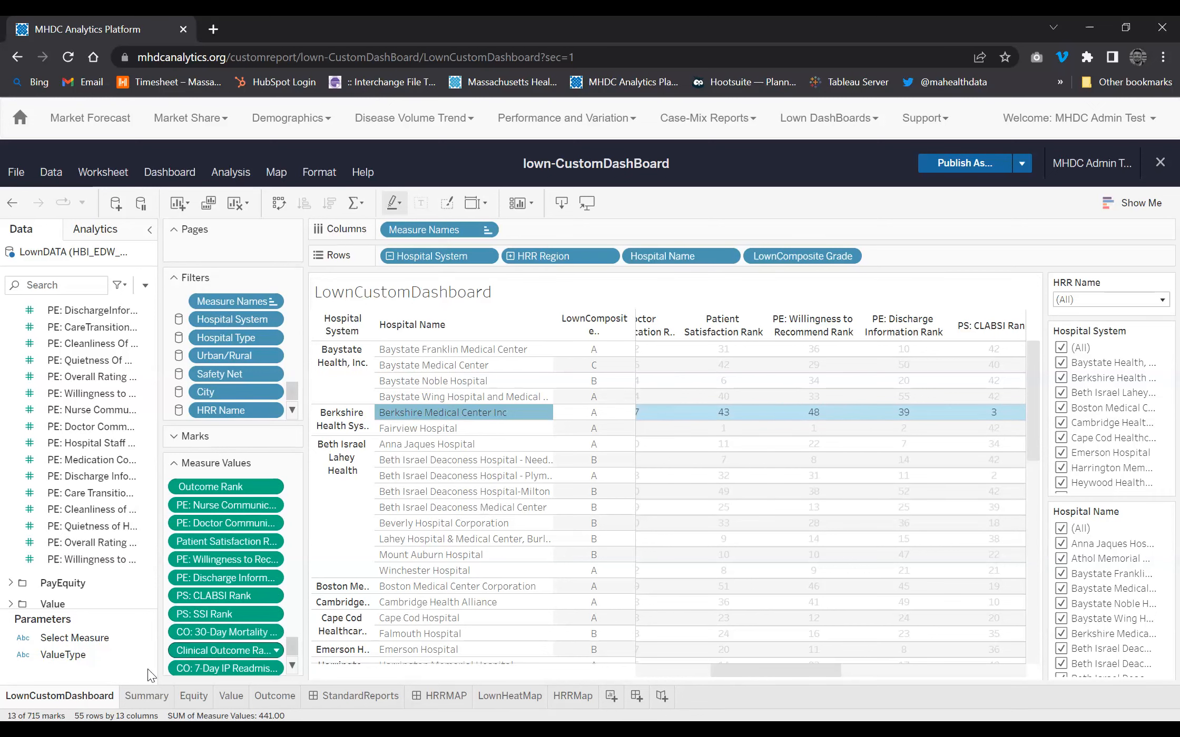
# - Switch to the Outcome sheet and set its value type to Outcome
pyautogui.click(274, 696)
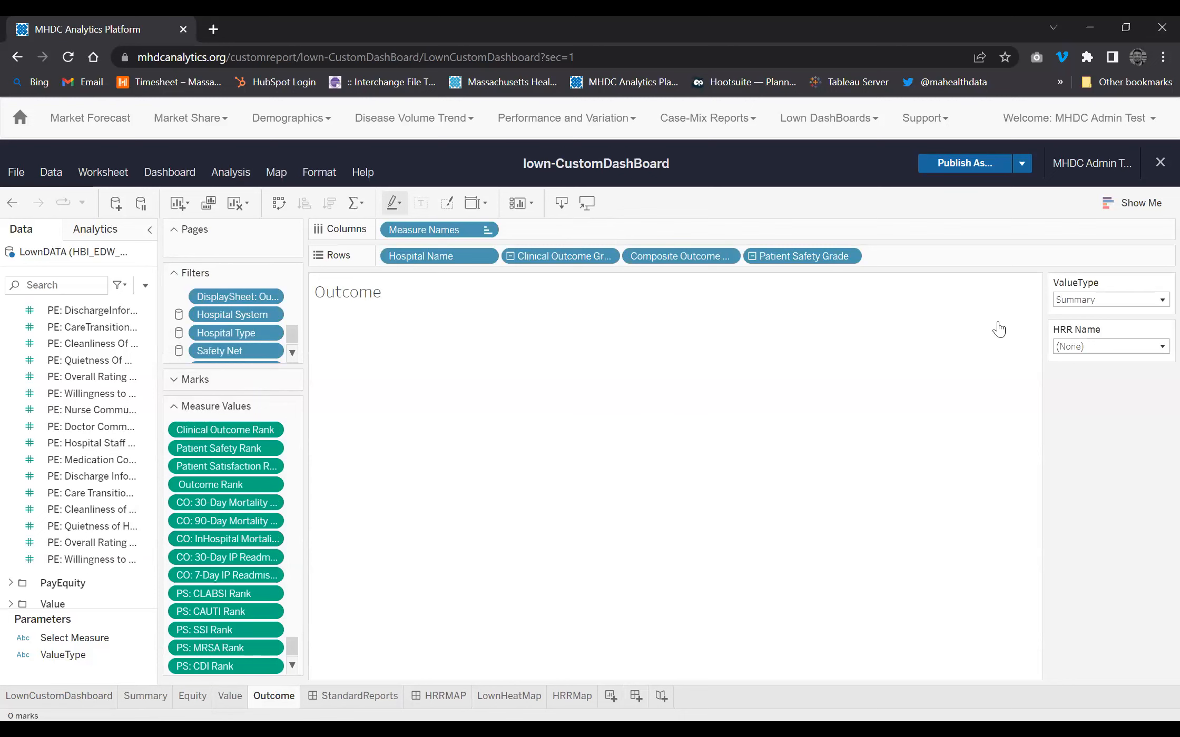
pyautogui.click(1113, 301)
pyautogui.click(1112, 360)
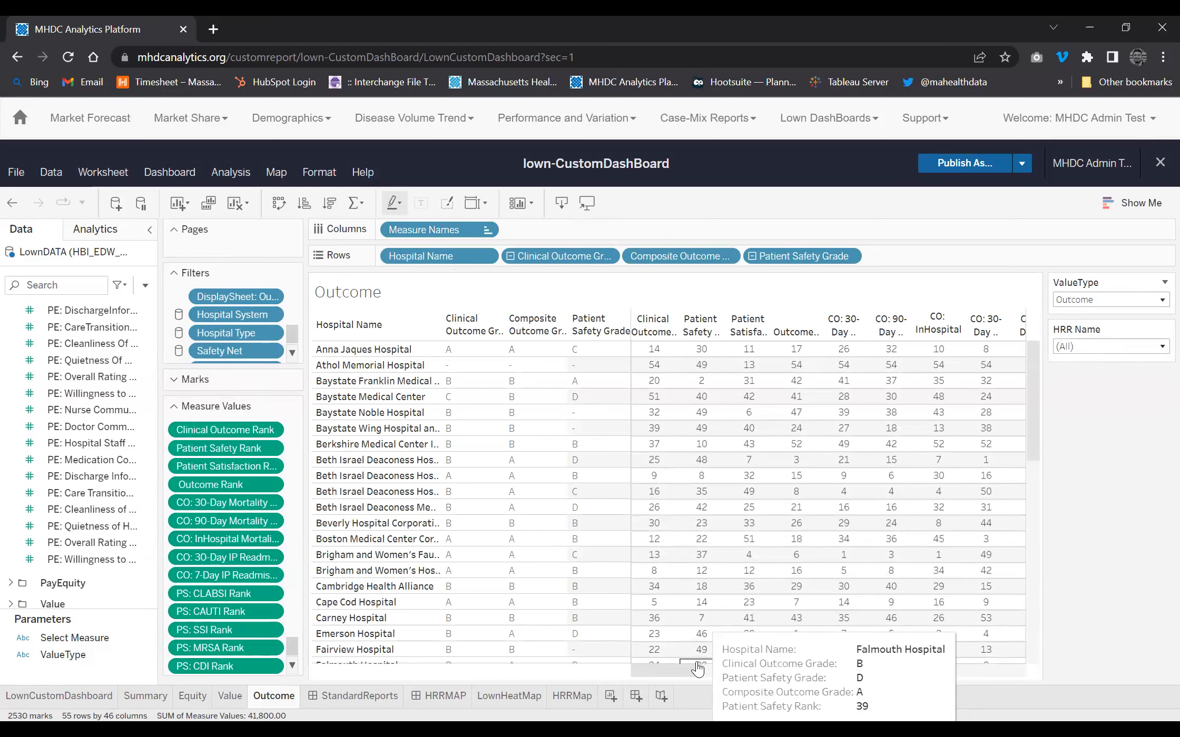
pyautogui.moveTo(692, 673)
pyautogui.mouseDown()
pyautogui.moveTo(775, 658)
pyautogui.moveTo(1004, 680)
pyautogui.moveTo(677, 661)
pyautogui.mouseUp()
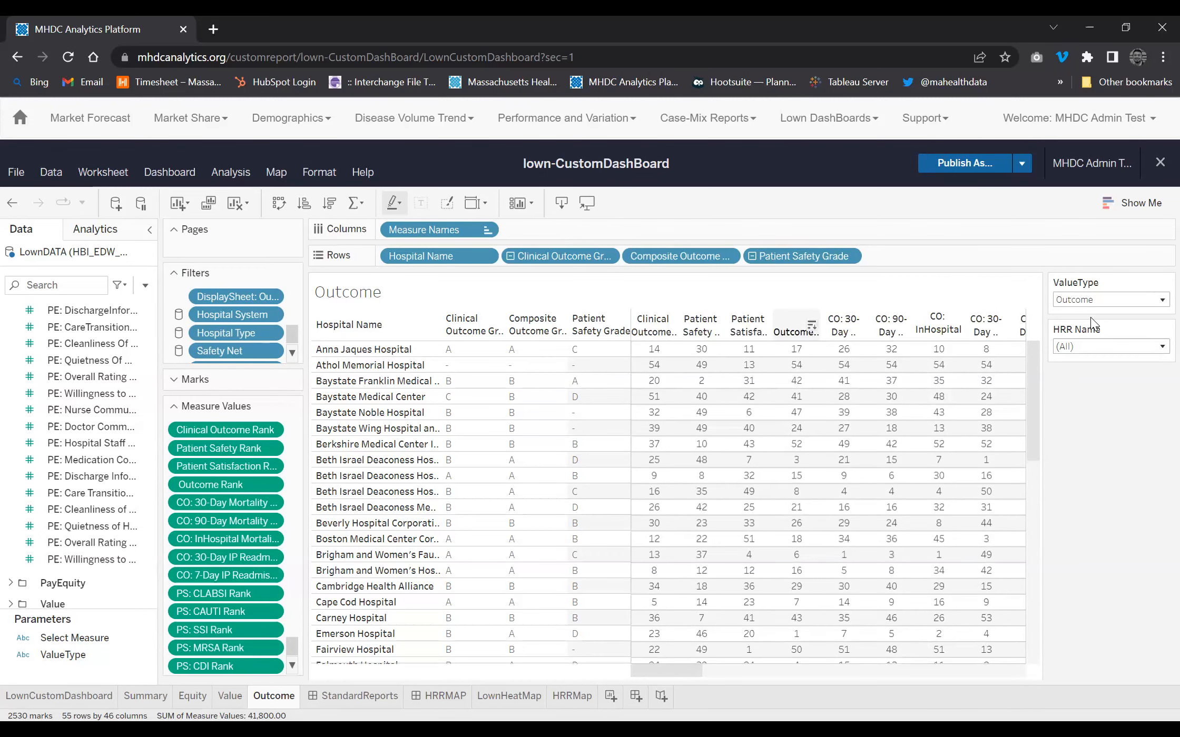
# - Leave the Lown custom dashboard and open the Lown Standard Reports by way of the Case-Mix Hospital Custom Reporting page
pyautogui.click(859, 153)
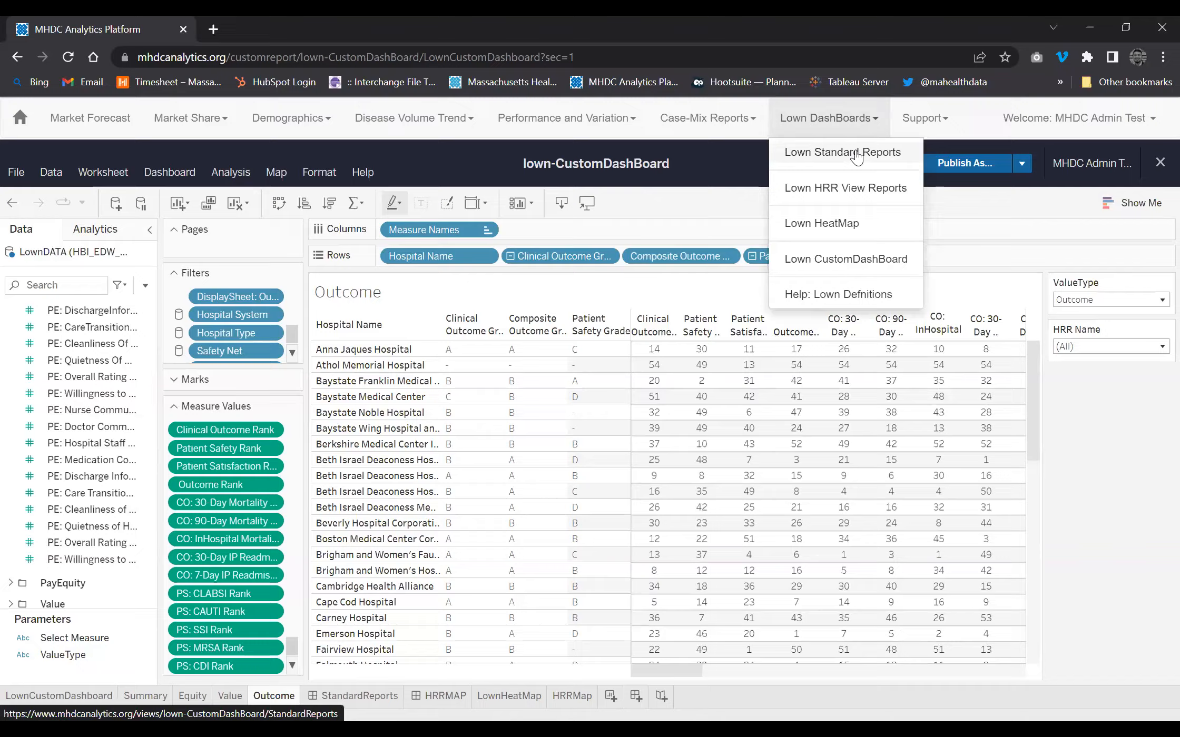
pyautogui.click(857, 466)
pyautogui.click(985, 522)
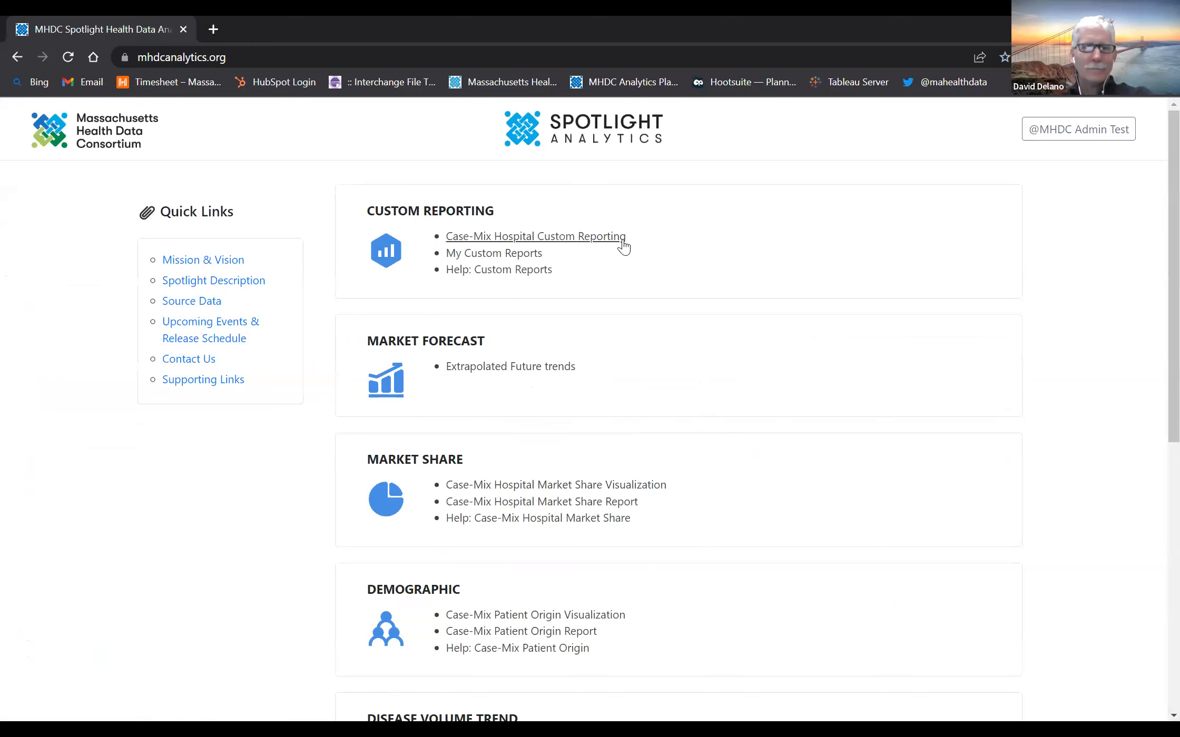
pyautogui.click(622, 238)
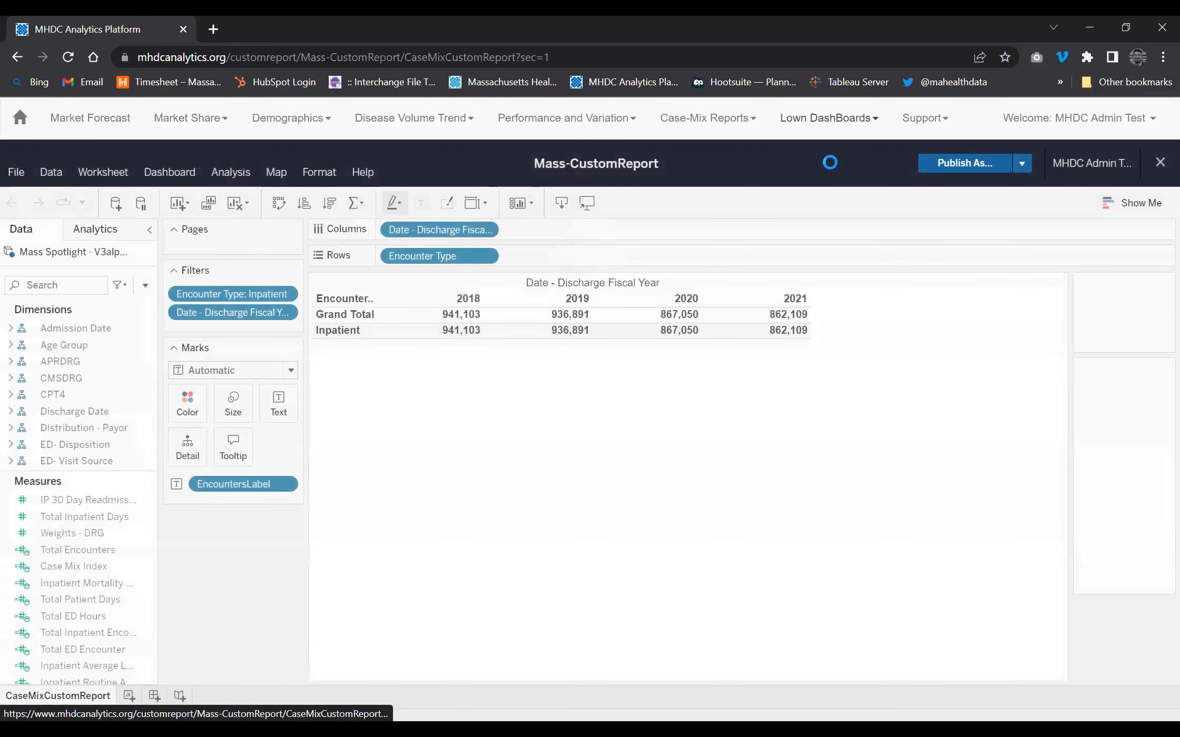
pyautogui.click(829, 117)
pyautogui.click(873, 157)
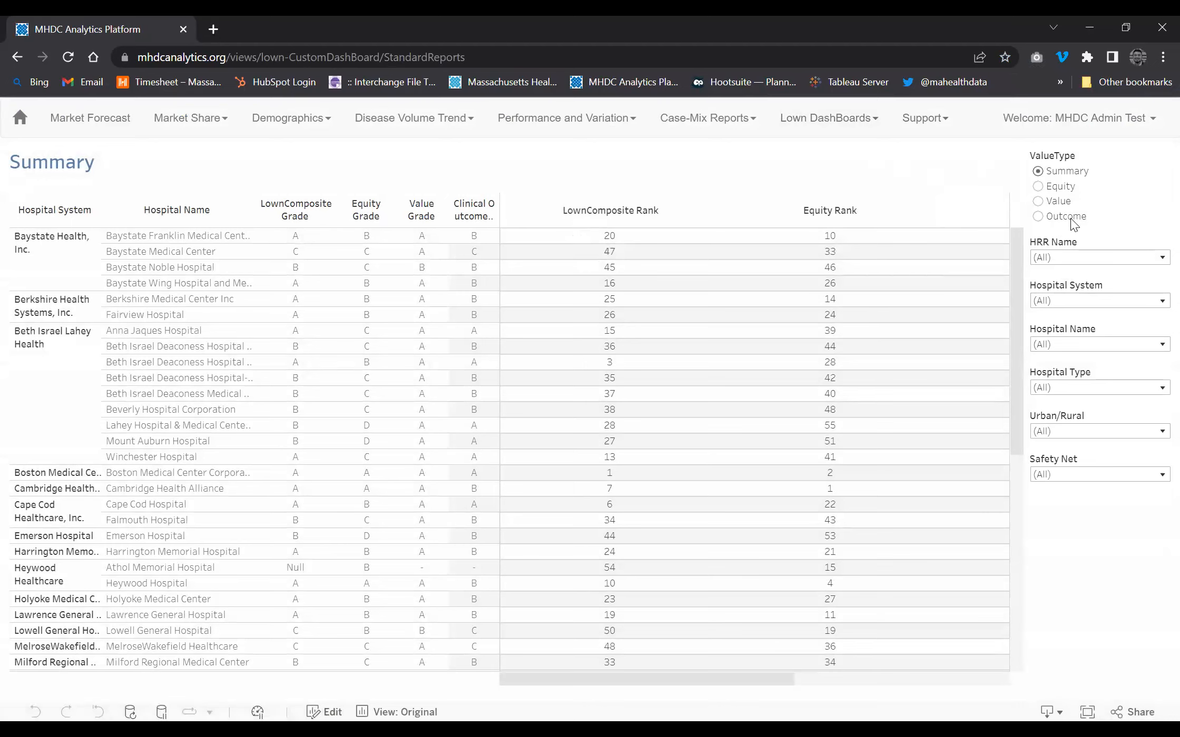
# - Show the Outcome value type and sort the hospitals by CO: 30-Day Mortality Rank in ascending order
pyautogui.click(1039, 216)
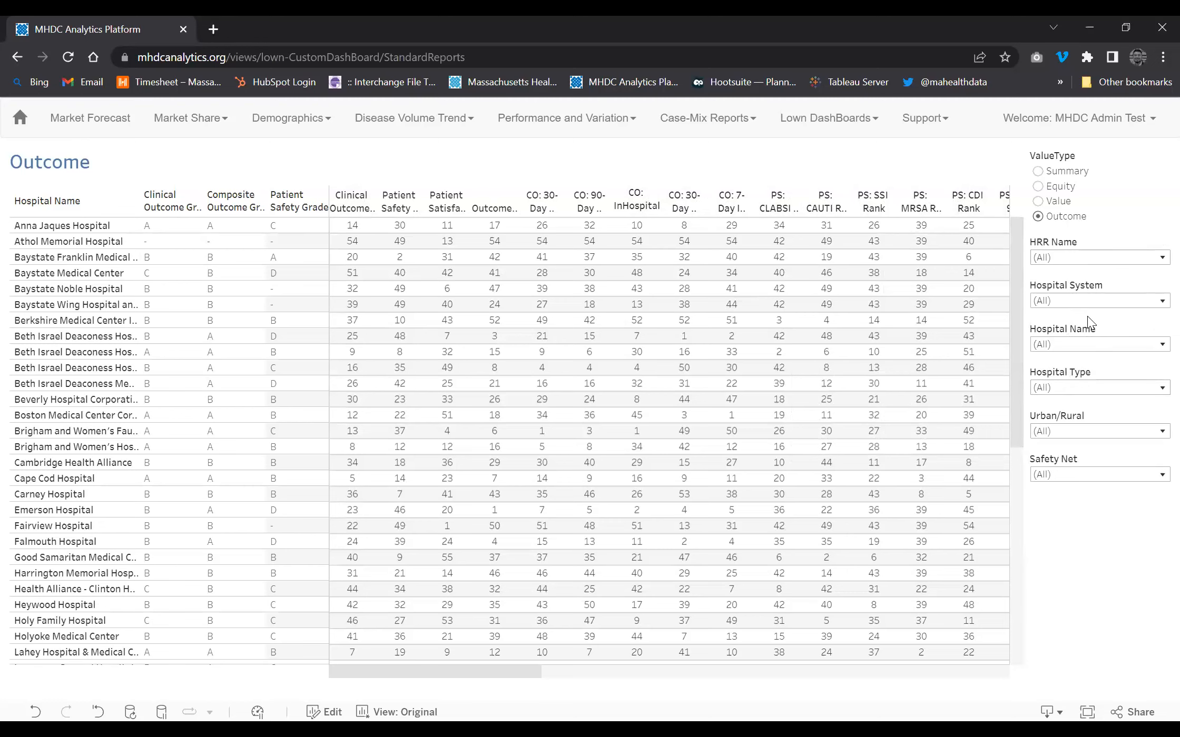
pyautogui.click(120, 368)
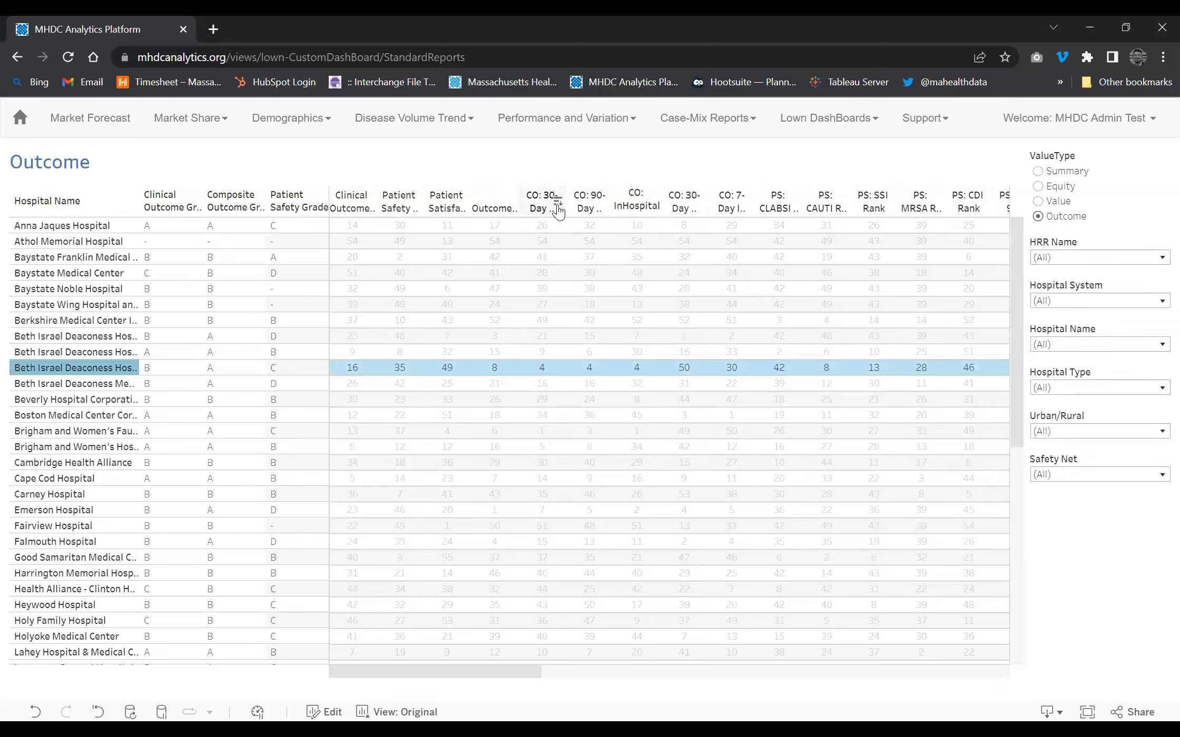
pyautogui.click(558, 204)
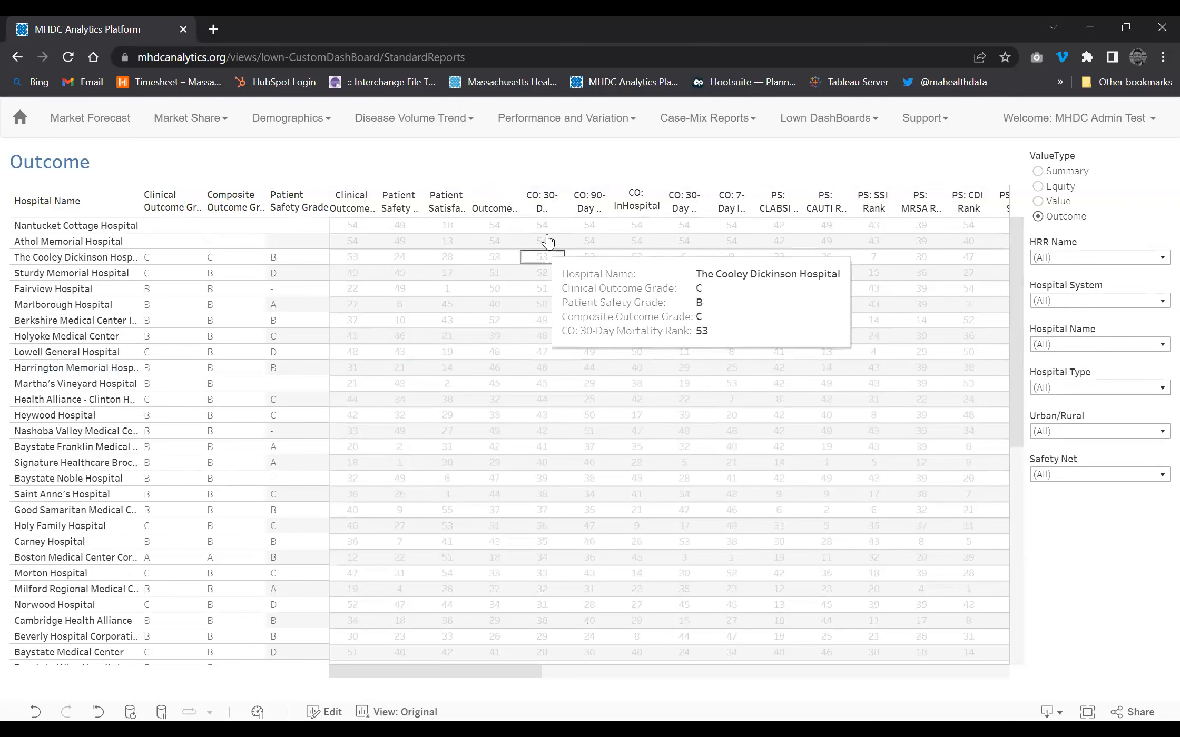
pyautogui.click(100, 227)
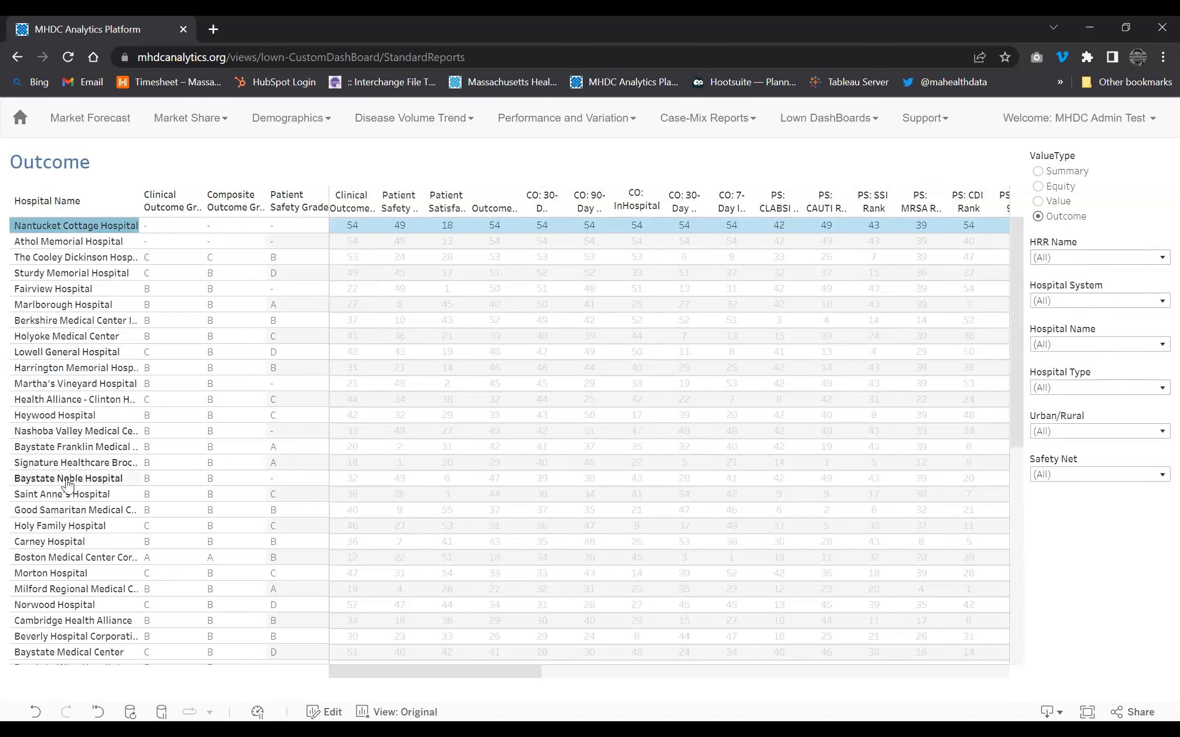
pyautogui.click(553, 203)
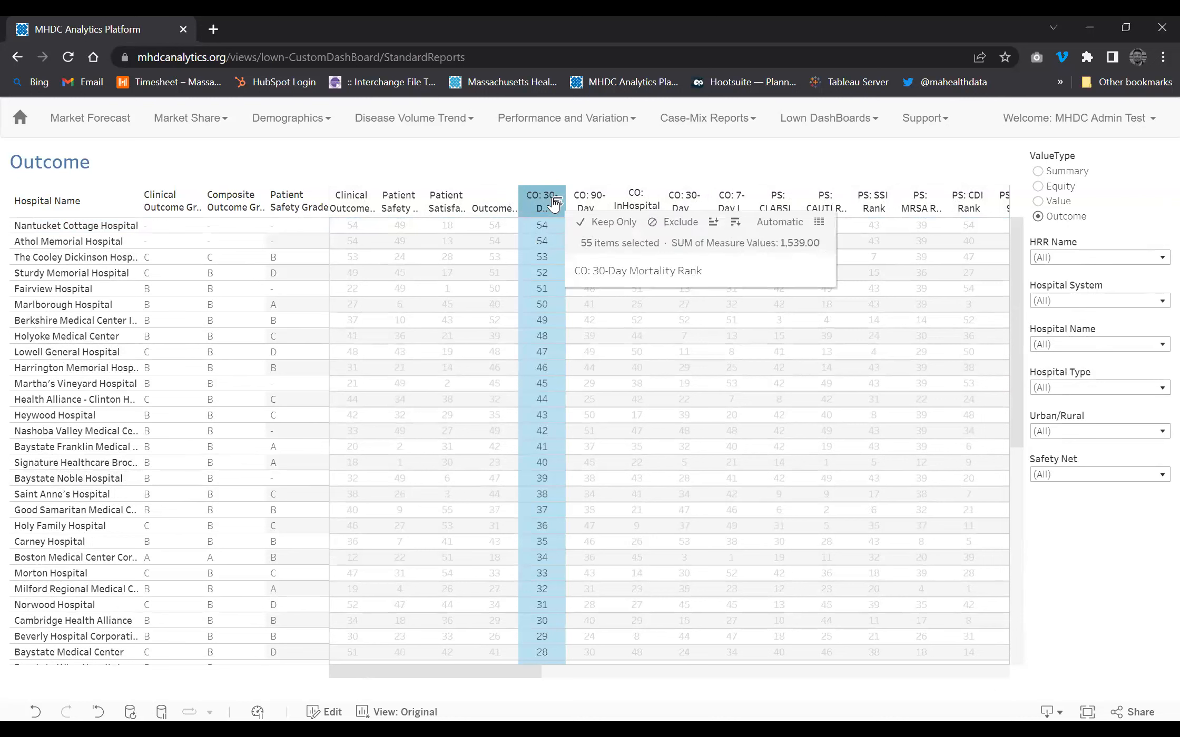
pyautogui.click(555, 203)
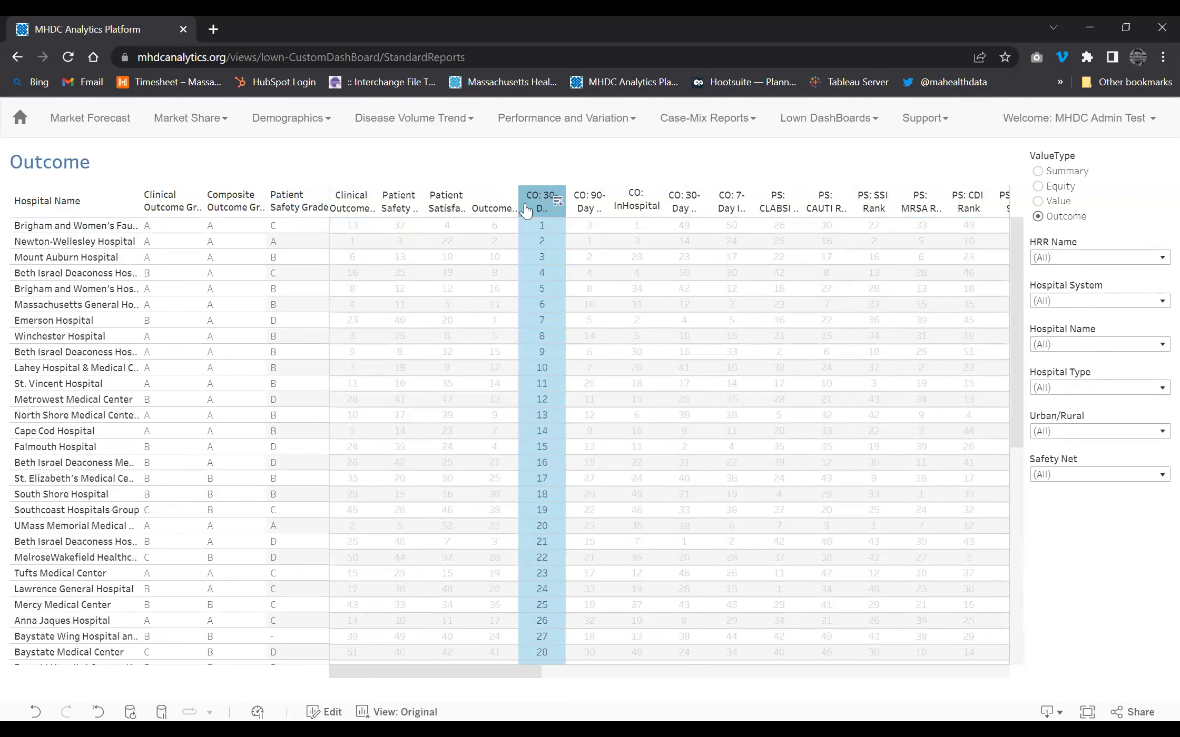
pyautogui.moveTo(542, 215)
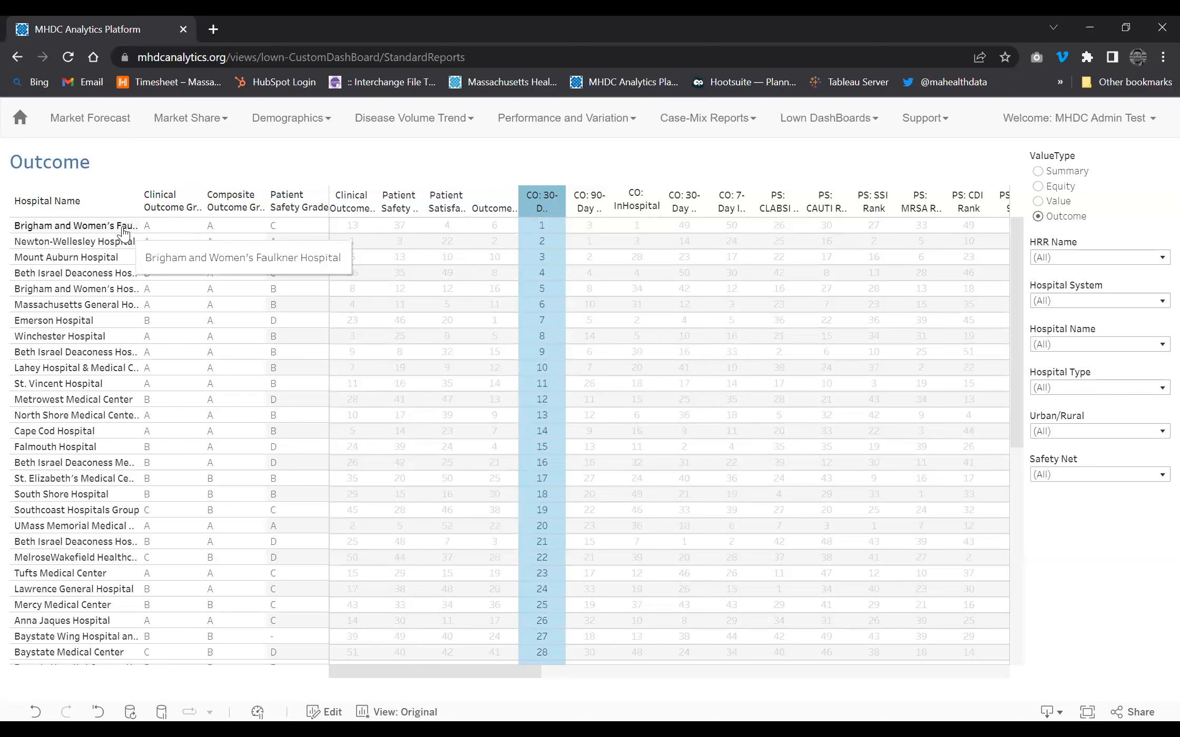
# - Highlight Beth Israel Deaconess Hospital-Milton and review its ranks across the mortality, readmission, patient safety and patient experience measures
pyautogui.click(89, 274)
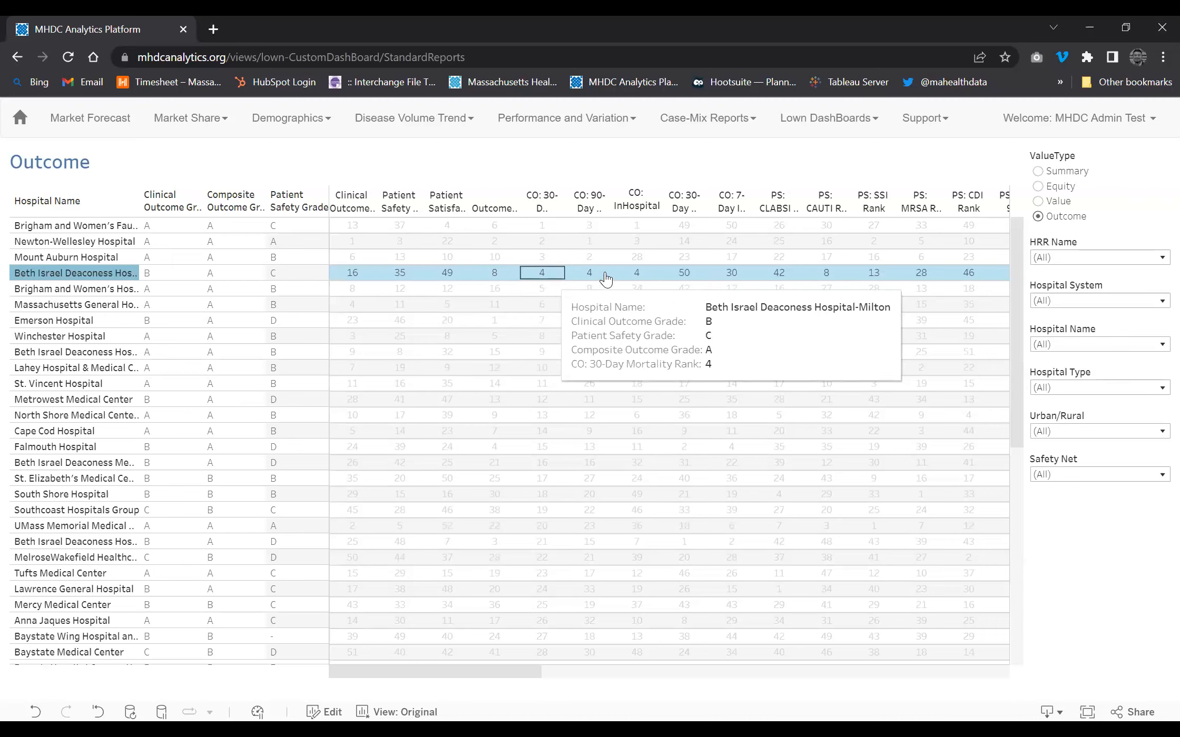
pyautogui.hscroll(6, 866, 284)
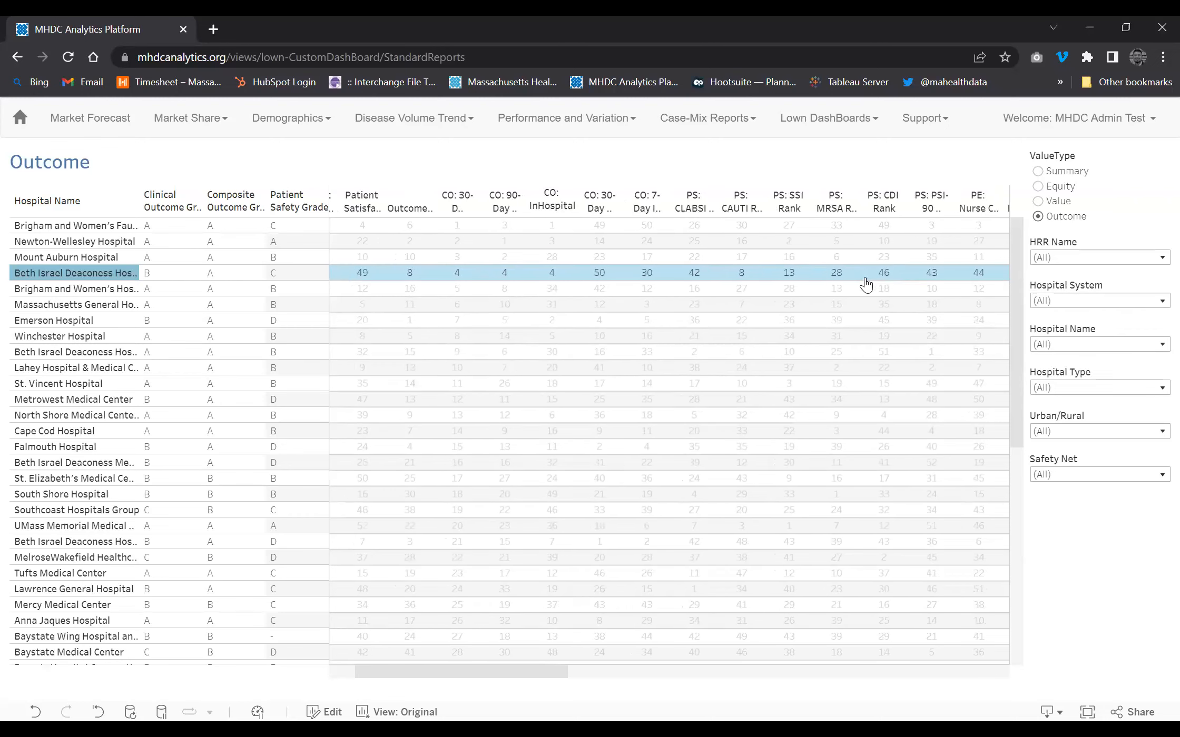
pyautogui.hscroll(1, 867, 285)
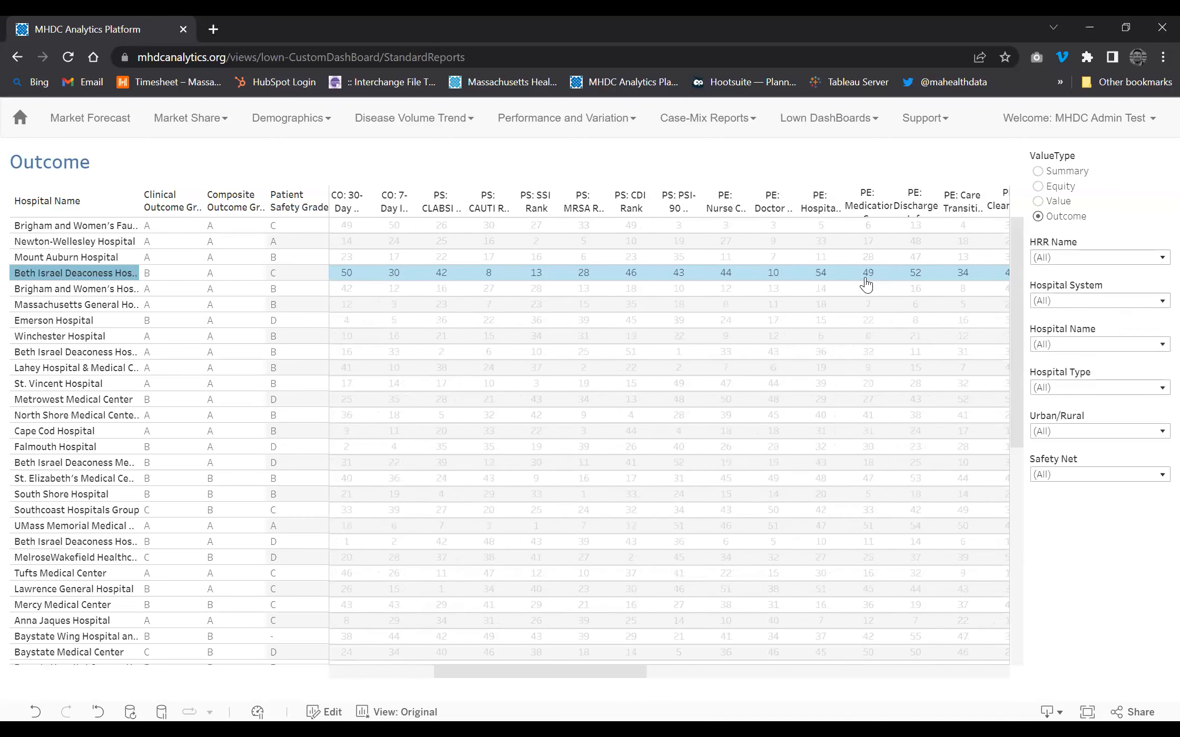
pyautogui.moveTo(898, 287)
# - Switch the standard report to the Equity value type
pyautogui.click(1038, 186)
pyautogui.press('Tab')
pyautogui.press('Return')
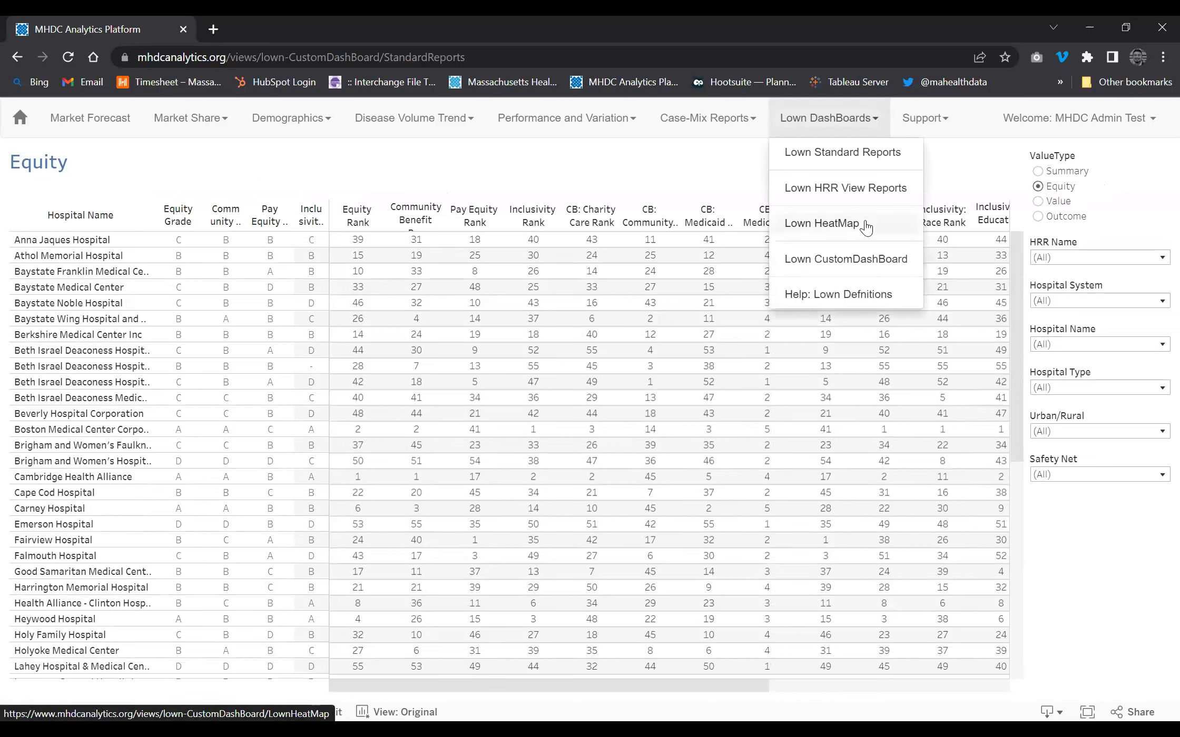
# - Open the Lown HRR View Reports and examine the Massachusetts regions and the hospital details around Boston on the map
pyautogui.click(850, 197)
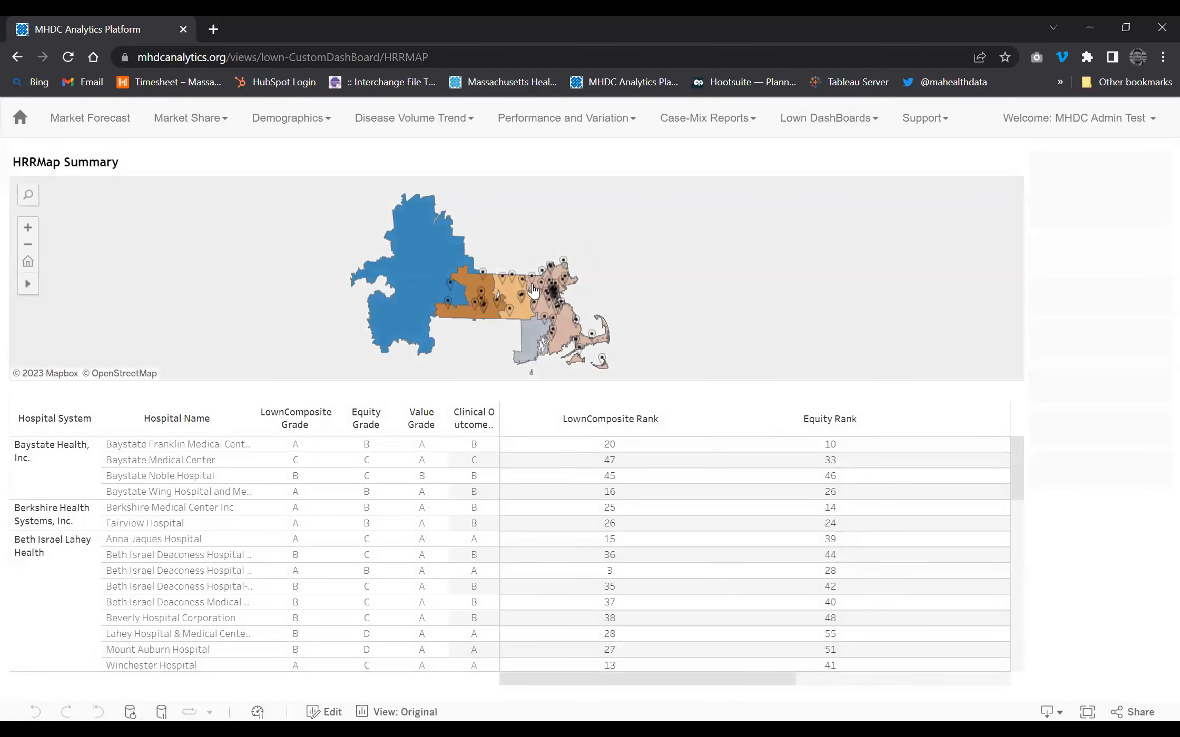
pyautogui.moveTo(575, 300)
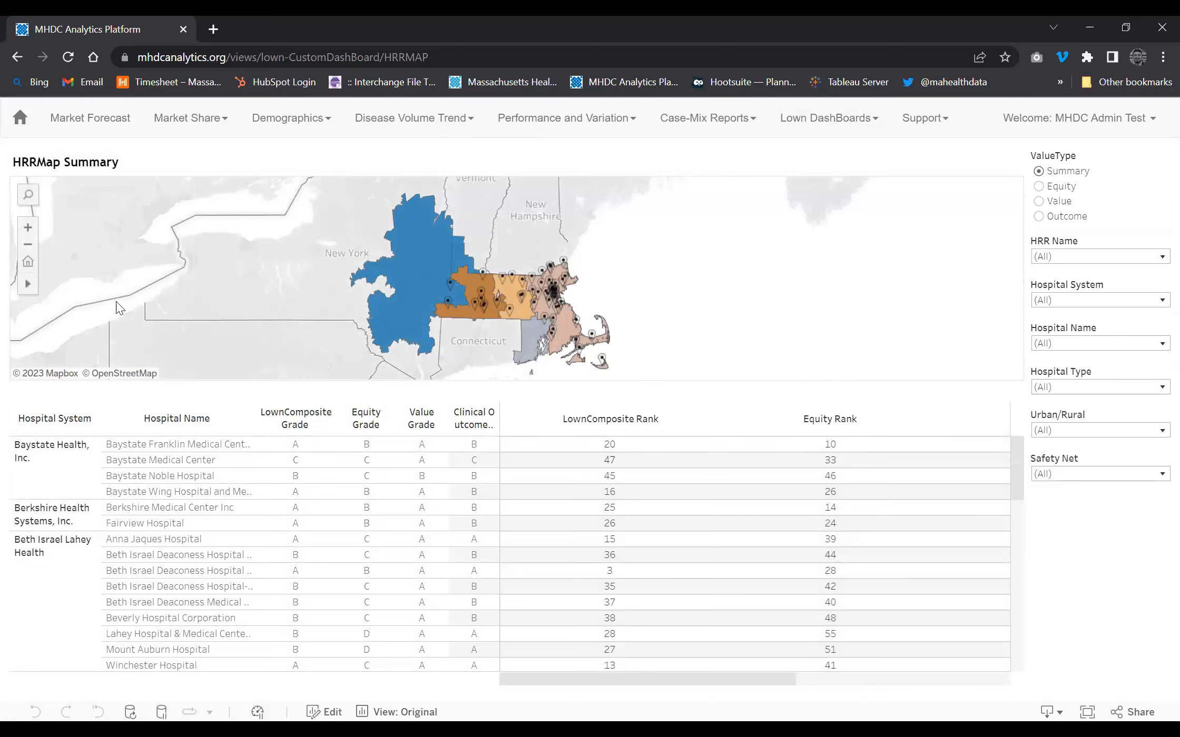
pyautogui.click(28, 228)
pyautogui.click(29, 230)
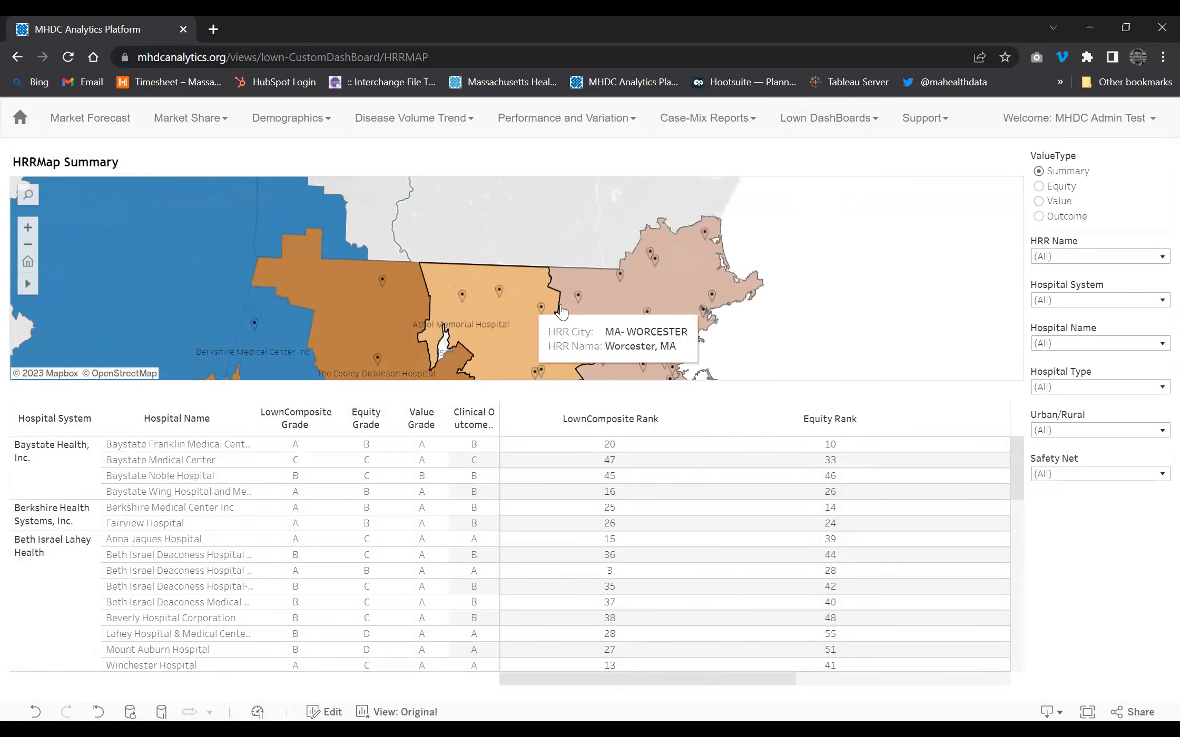
pyautogui.moveTo(576, 246); pyautogui.dragTo(591, 188)
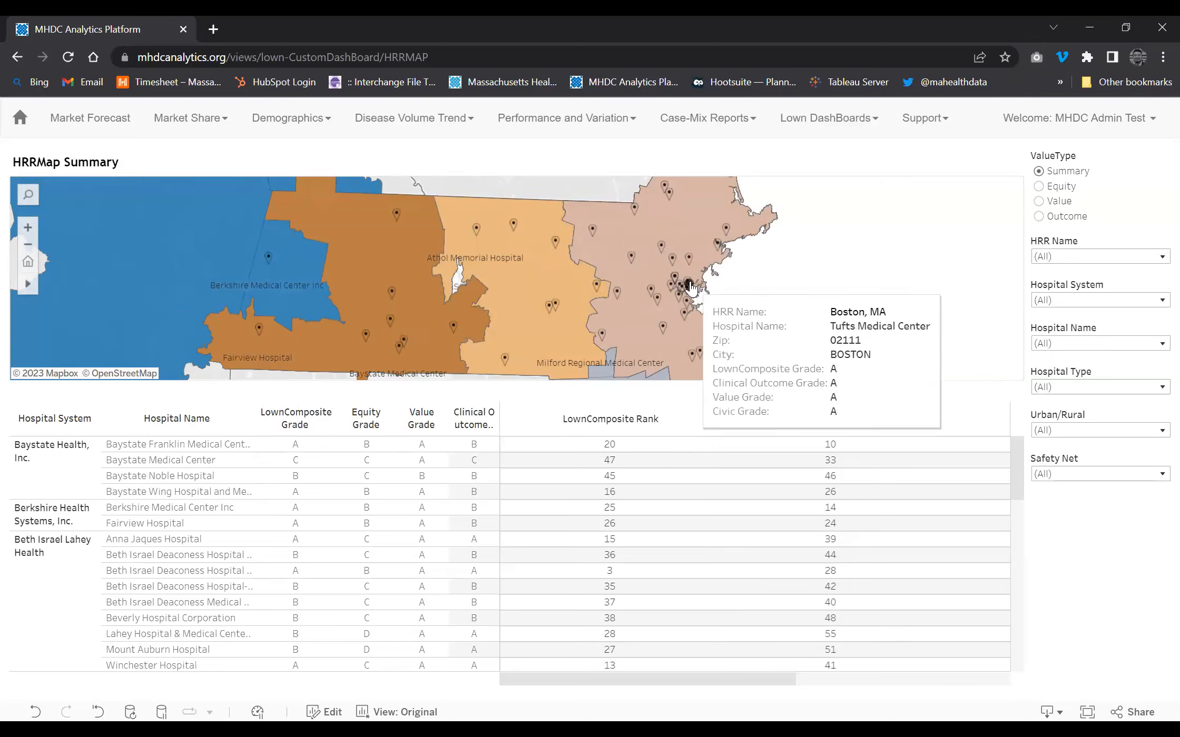
pyautogui.moveTo(676, 295)
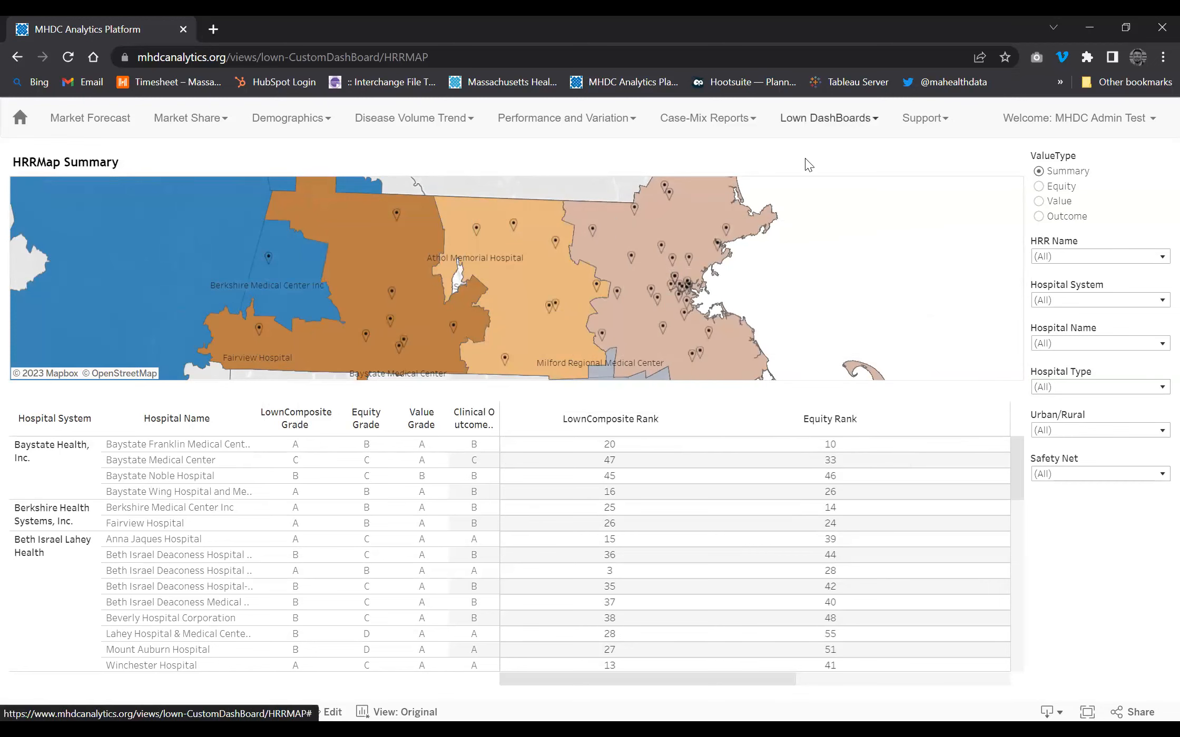
# - Open the Lown HeatMap and set its measure to Outcome
pyautogui.moveTo(808, 165)
pyautogui.click(859, 223)
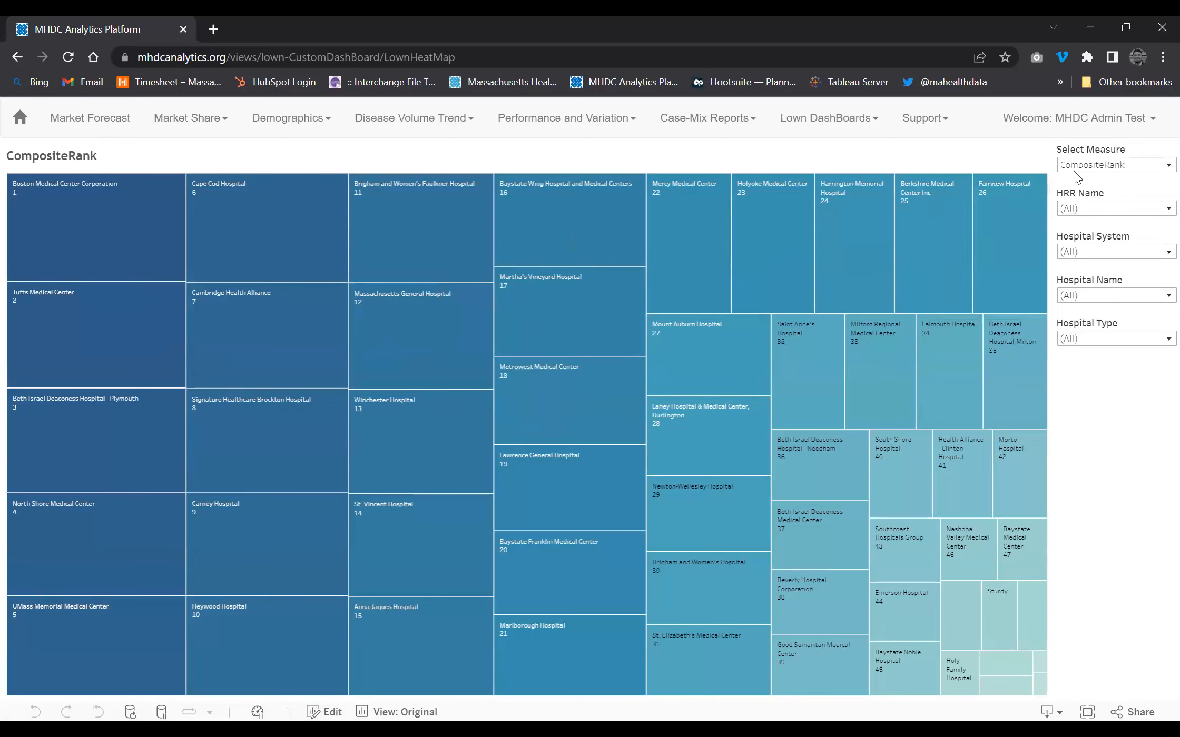
pyautogui.click(1089, 165)
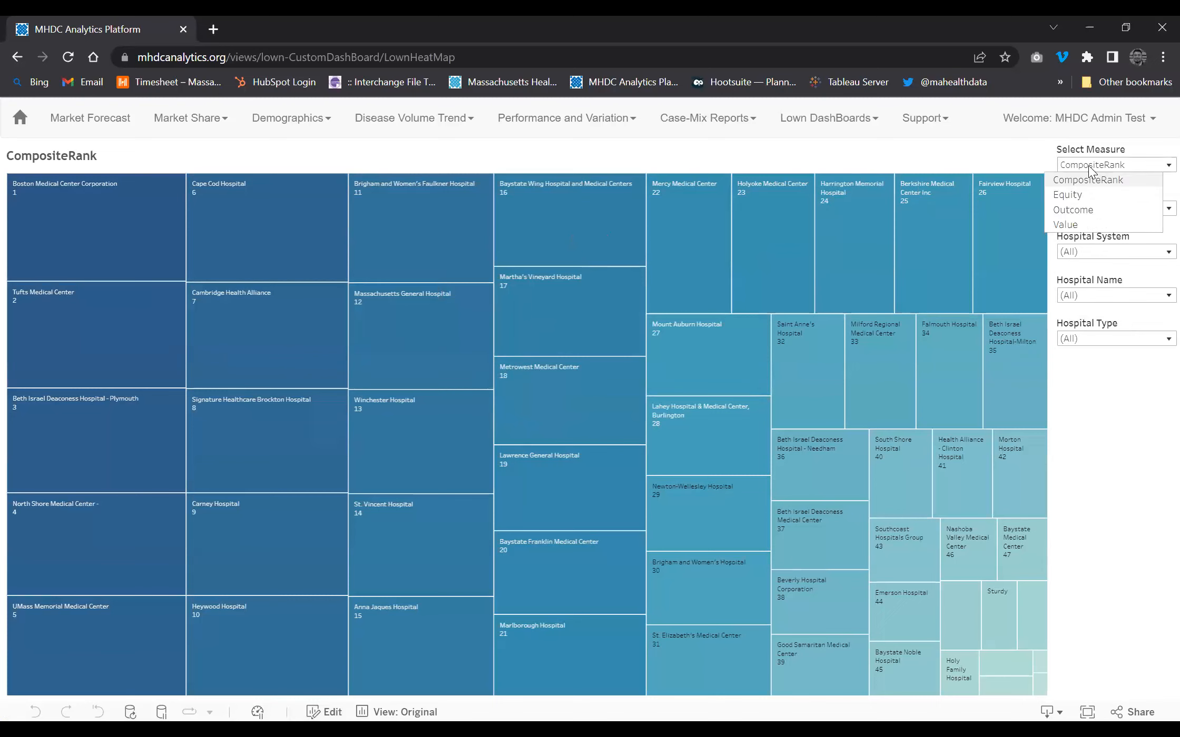
pyautogui.click(1085, 210)
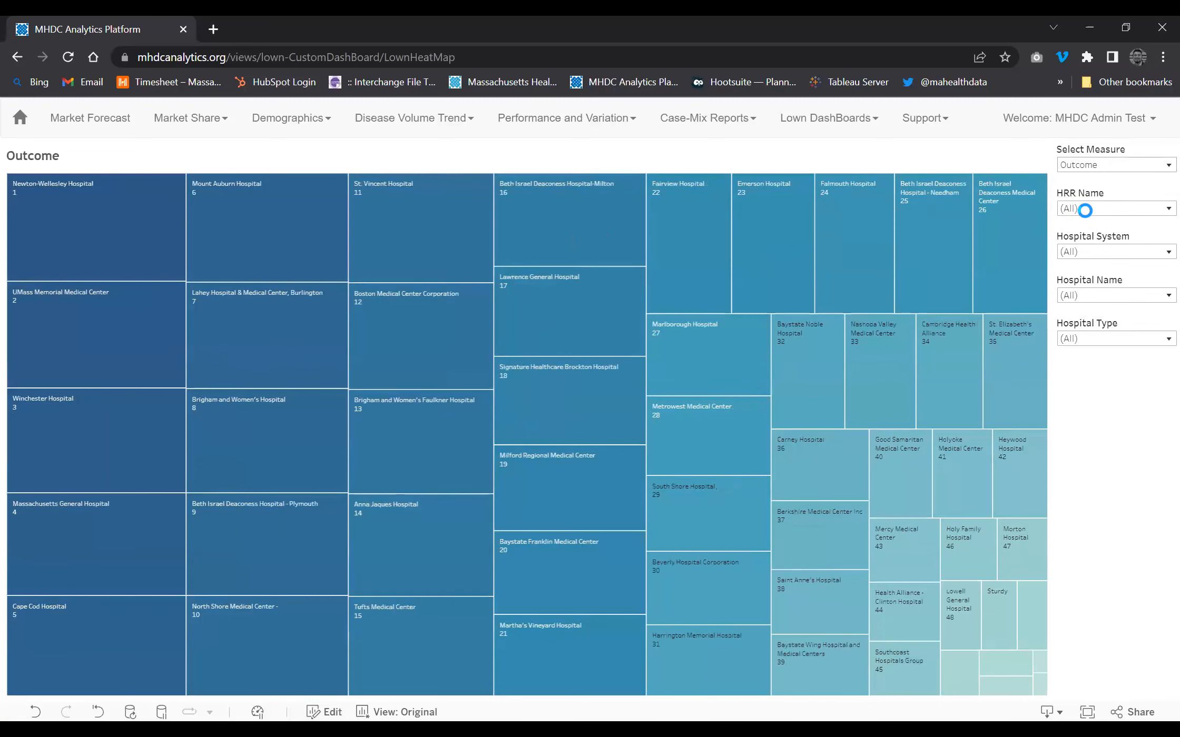
# - Limit the heat map to the Boston, MA hospital referral region
pyautogui.click(1100, 296)
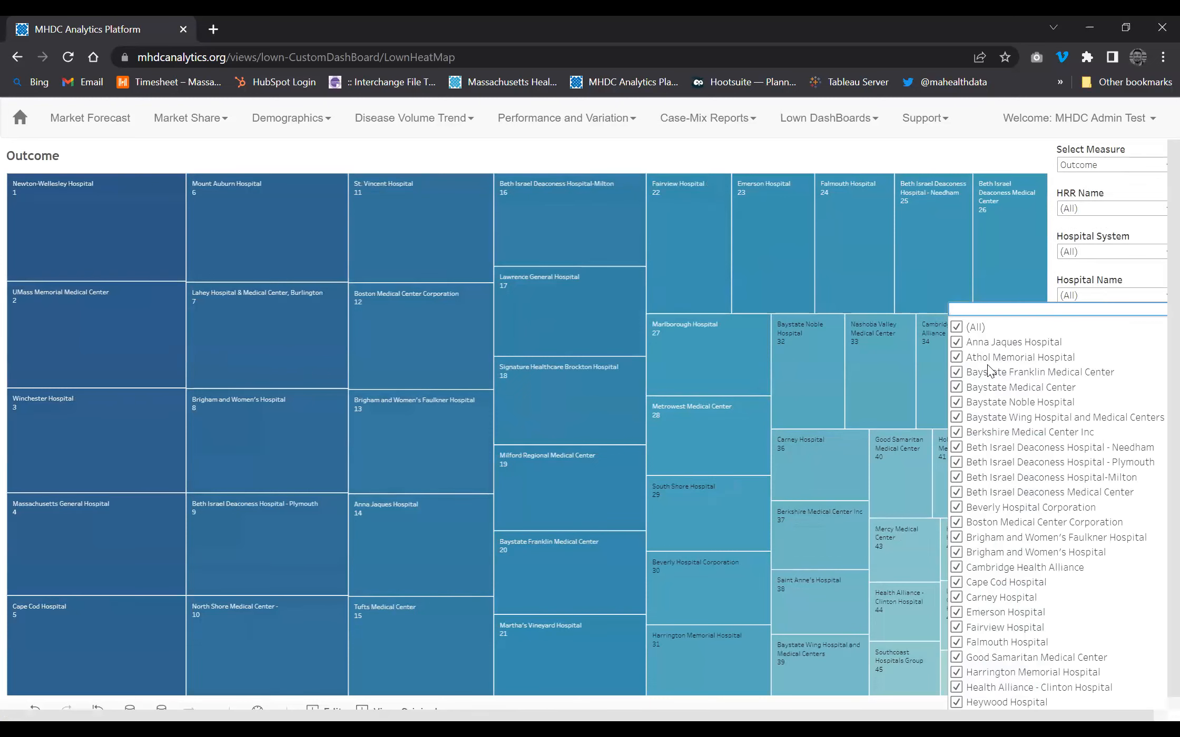
pyautogui.click(1045, 161)
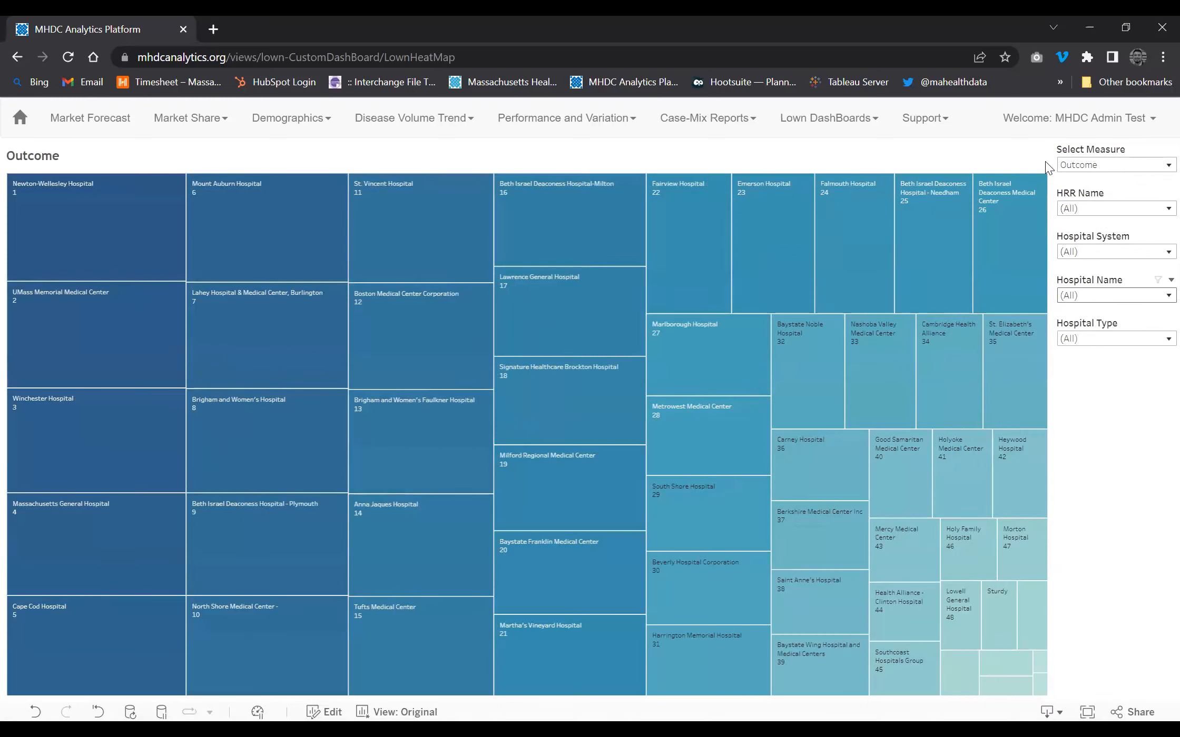
pyautogui.click(1093, 209)
pyautogui.click(1066, 241)
pyautogui.click(1067, 270)
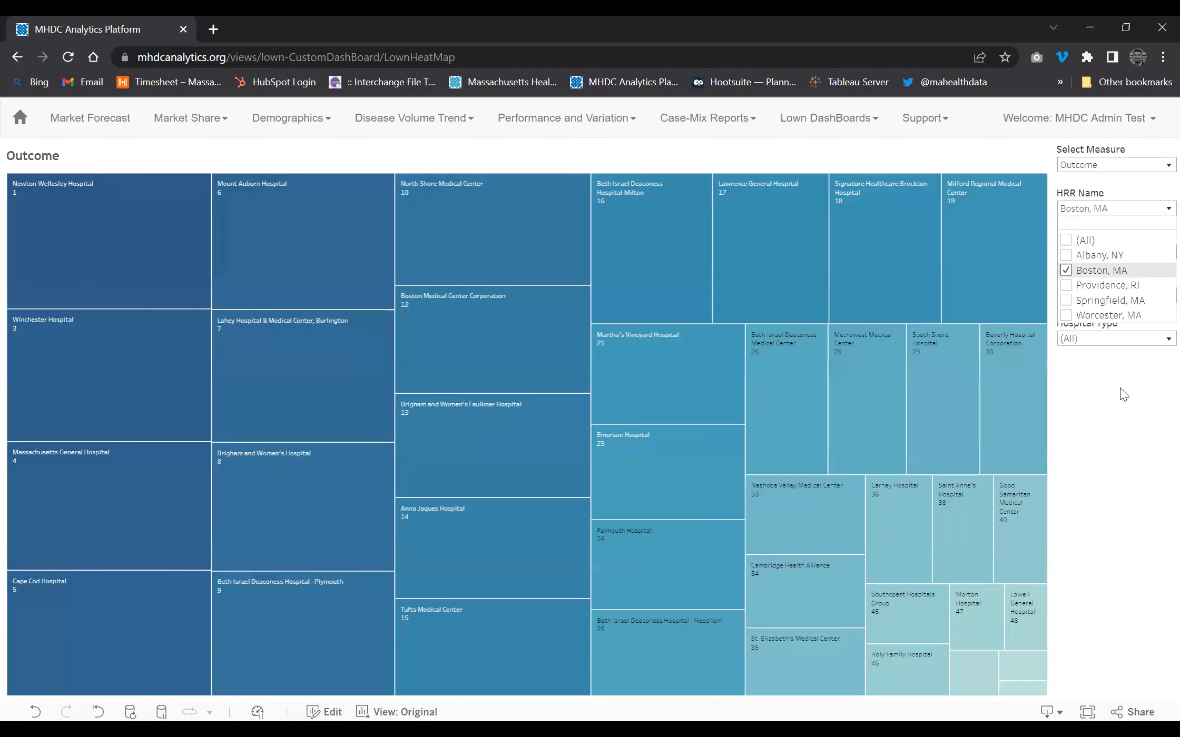
# - Examine the Outcome rank details of hospitals across the Boston, MA heat map, from the best-ranked to the lowest-ranked tiles
pyautogui.click(1115, 391)
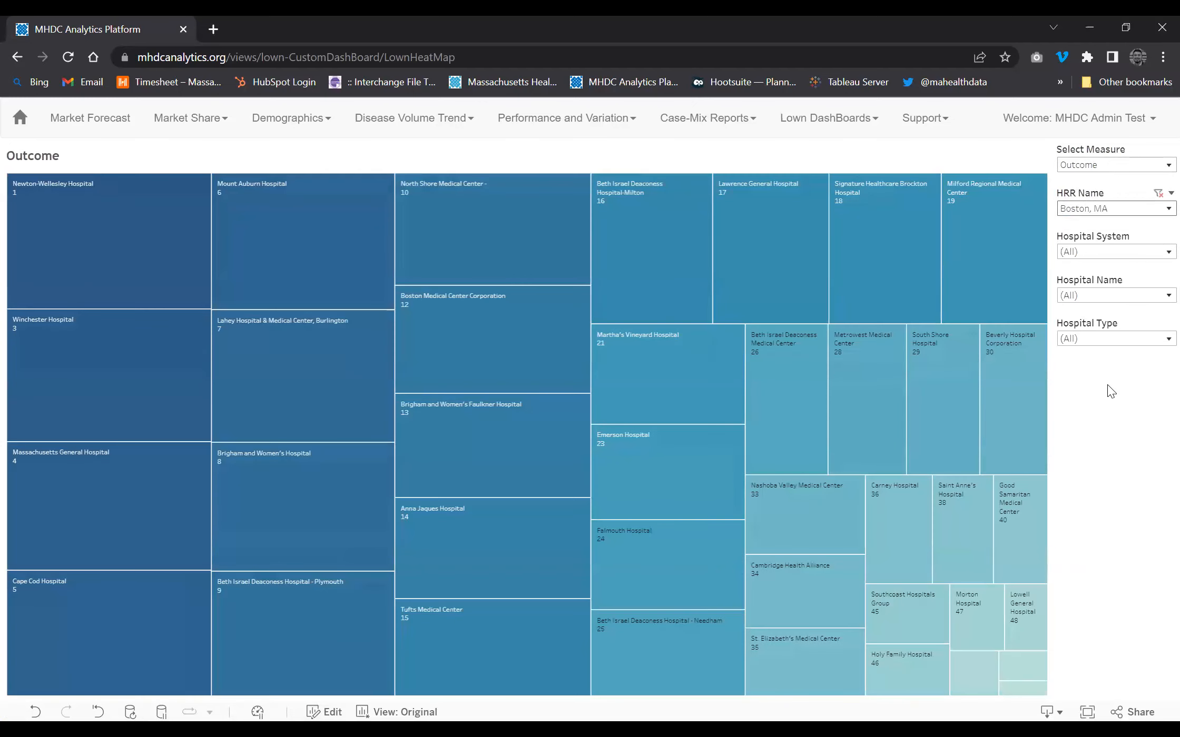
pyautogui.moveTo(179, 293)
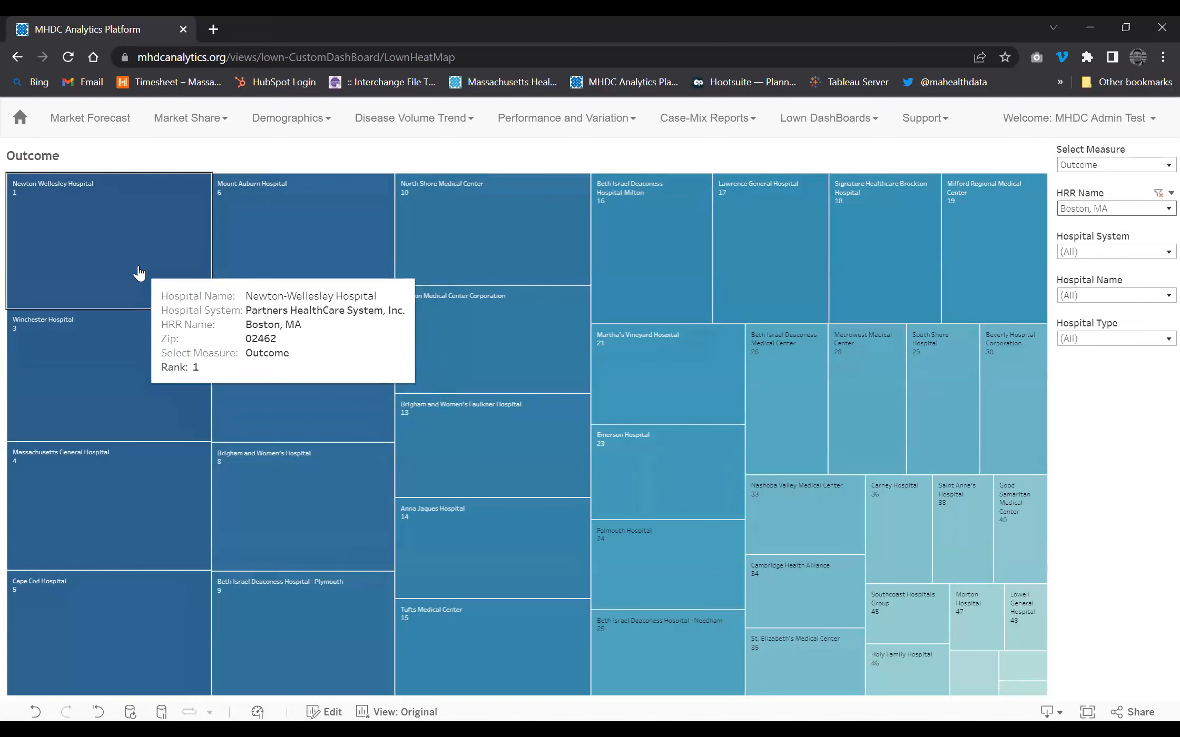
pyautogui.moveTo(1023, 690)
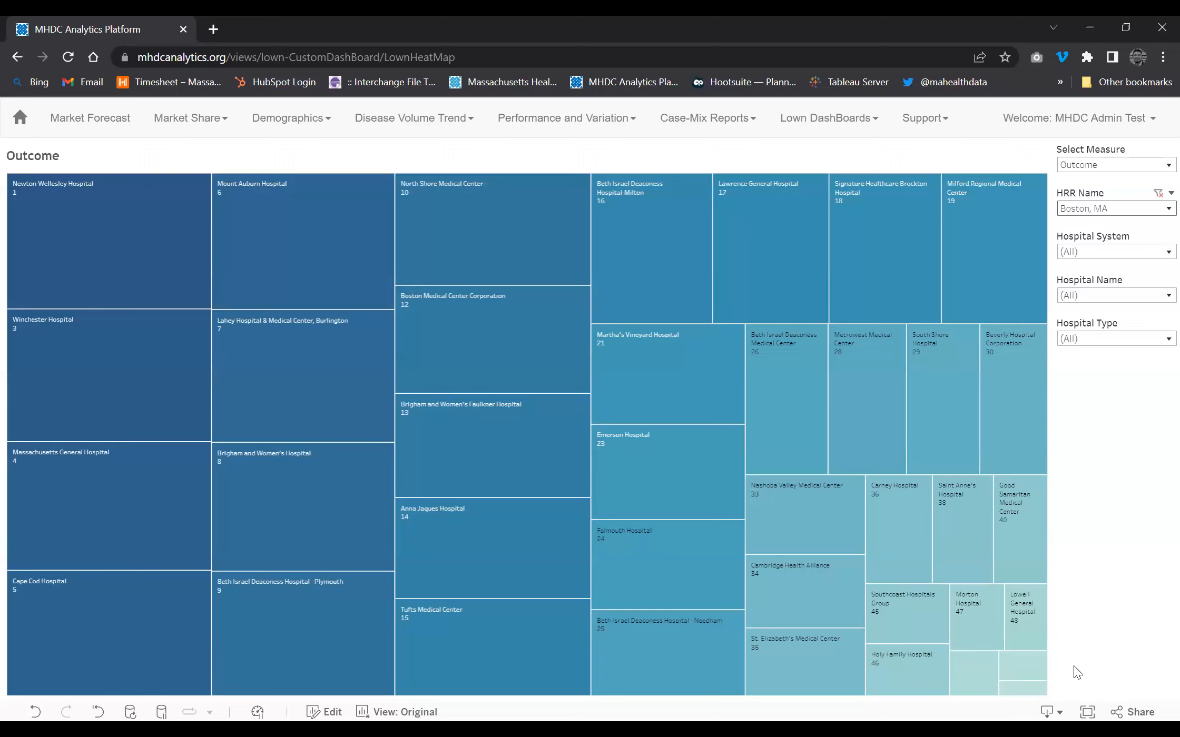
pyautogui.moveTo(910, 612)
pyautogui.moveTo(1043, 539)
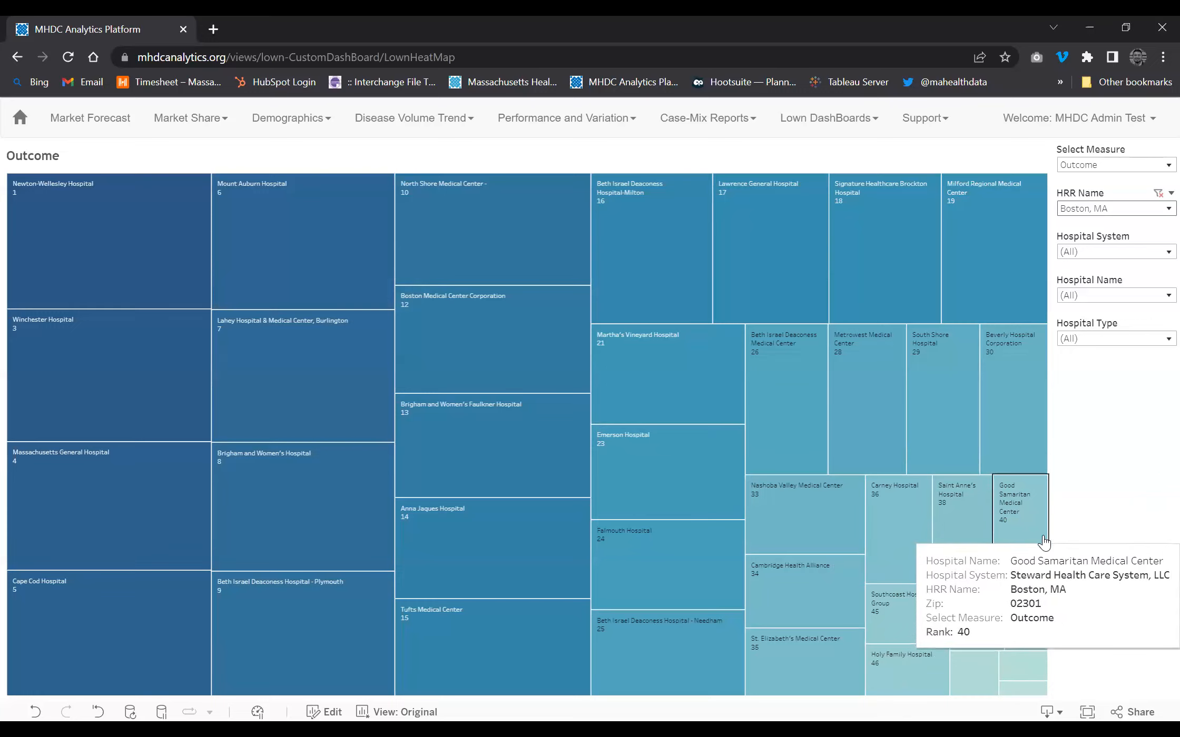
pyautogui.moveTo(846, 412)
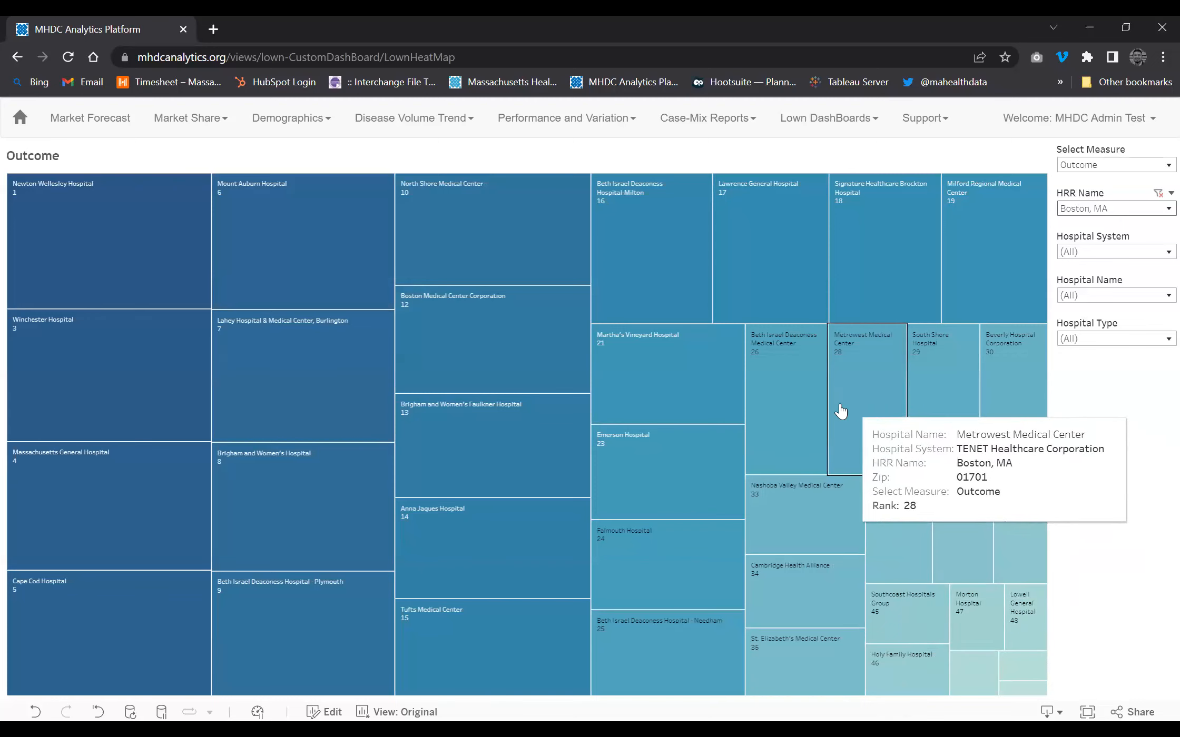
pyautogui.moveTo(494, 343)
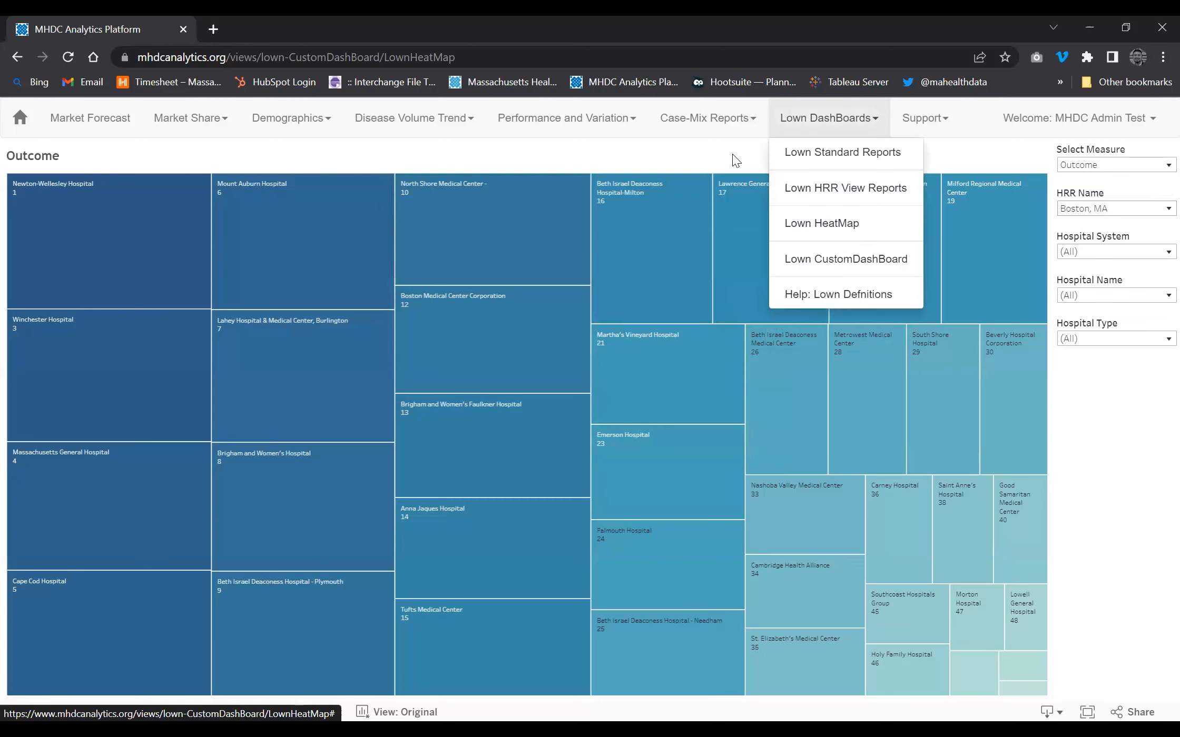
# - Open the Lown definitions help page in a new tab and follow its Lown Methodology link to the methodology paper section
pyautogui.rightClick(816, 286)
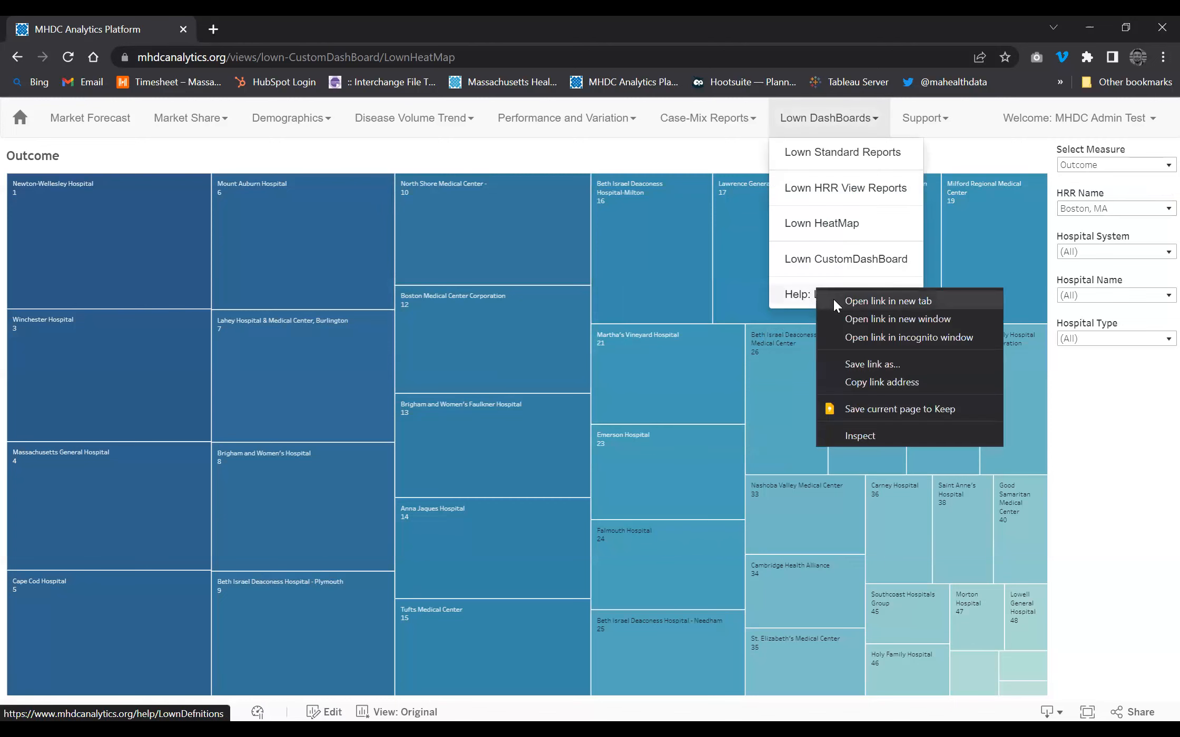
pyautogui.click(833, 300)
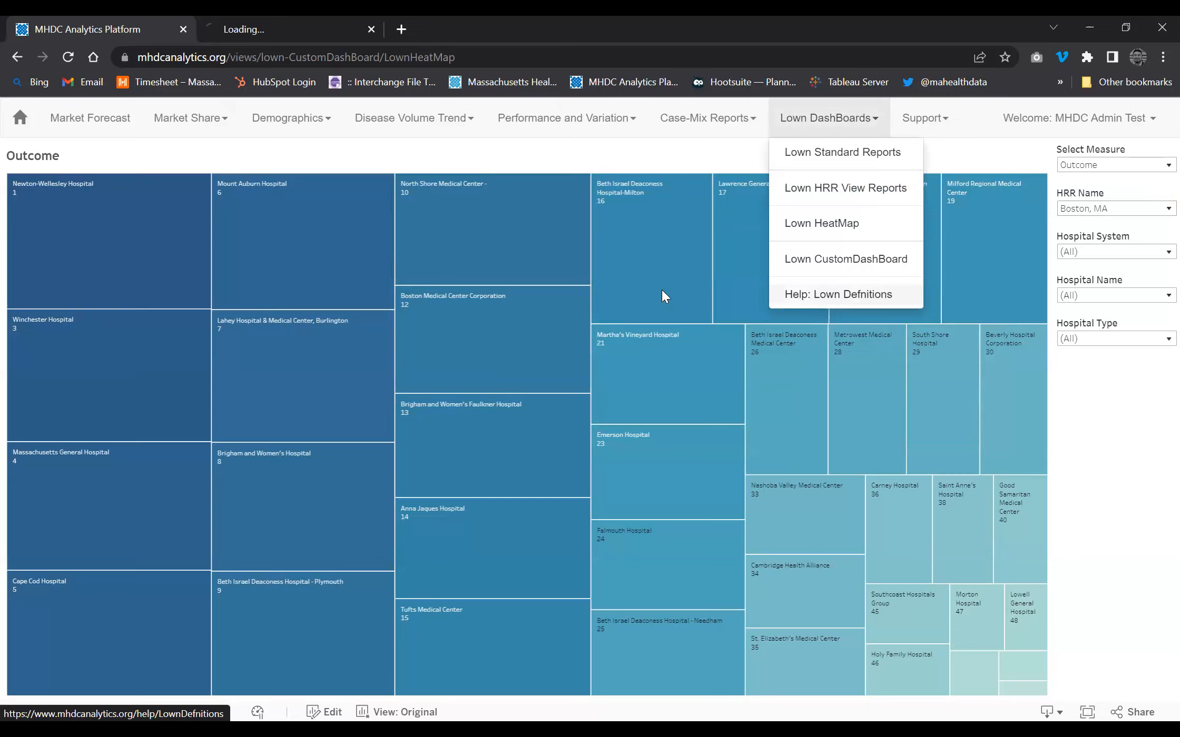
pyautogui.hotkey('ctrl', 'Tab')
pyautogui.scroll(-10, 663, 297)
pyautogui.scroll(10, 555, 233)
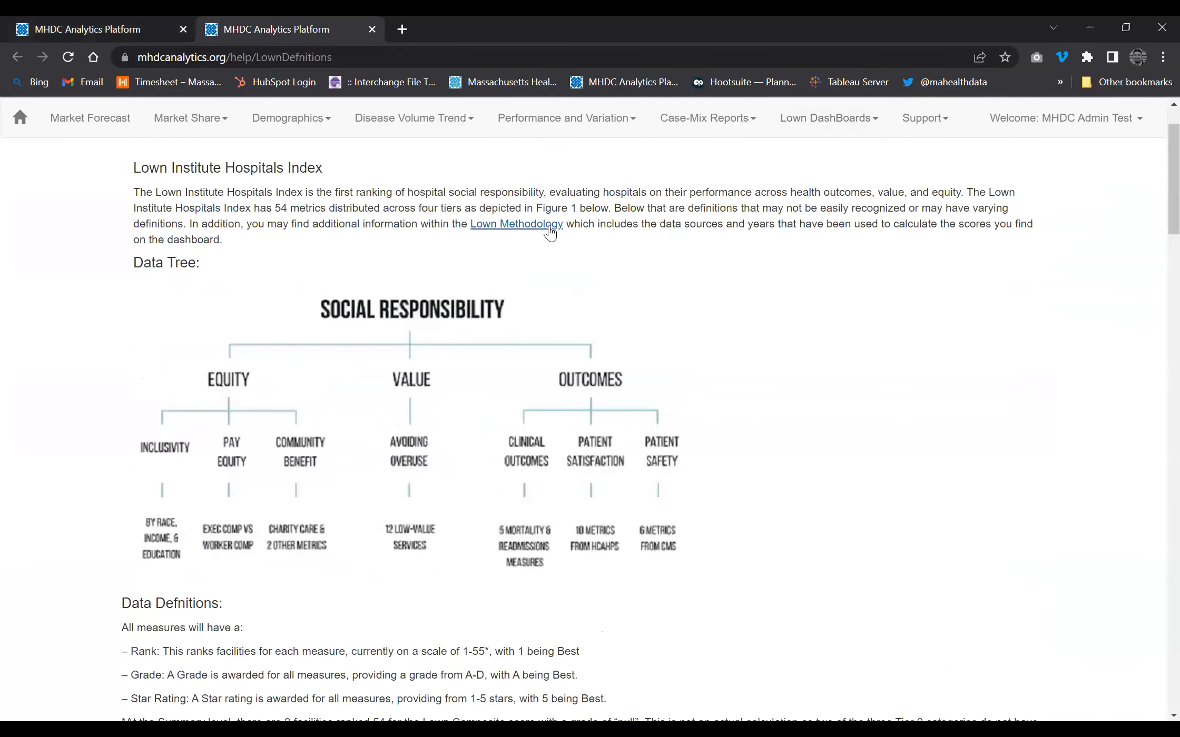
pyautogui.click(550, 232)
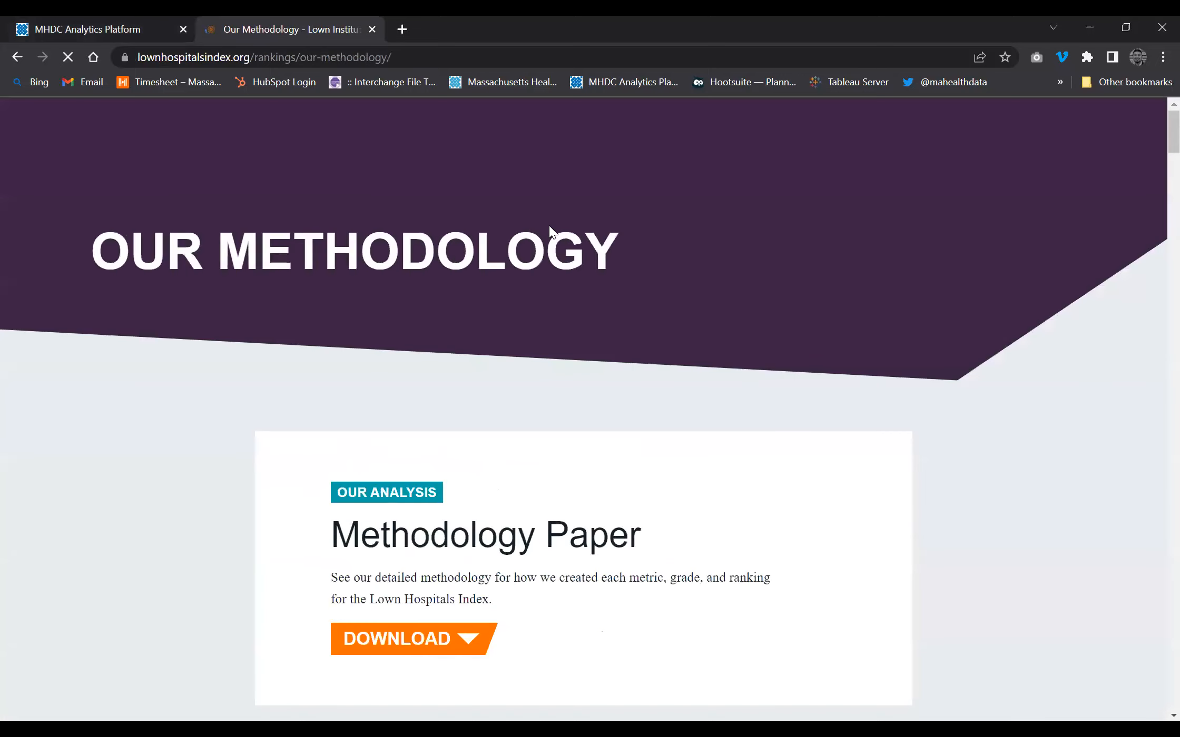
pyautogui.scroll(-2, 517, 430)
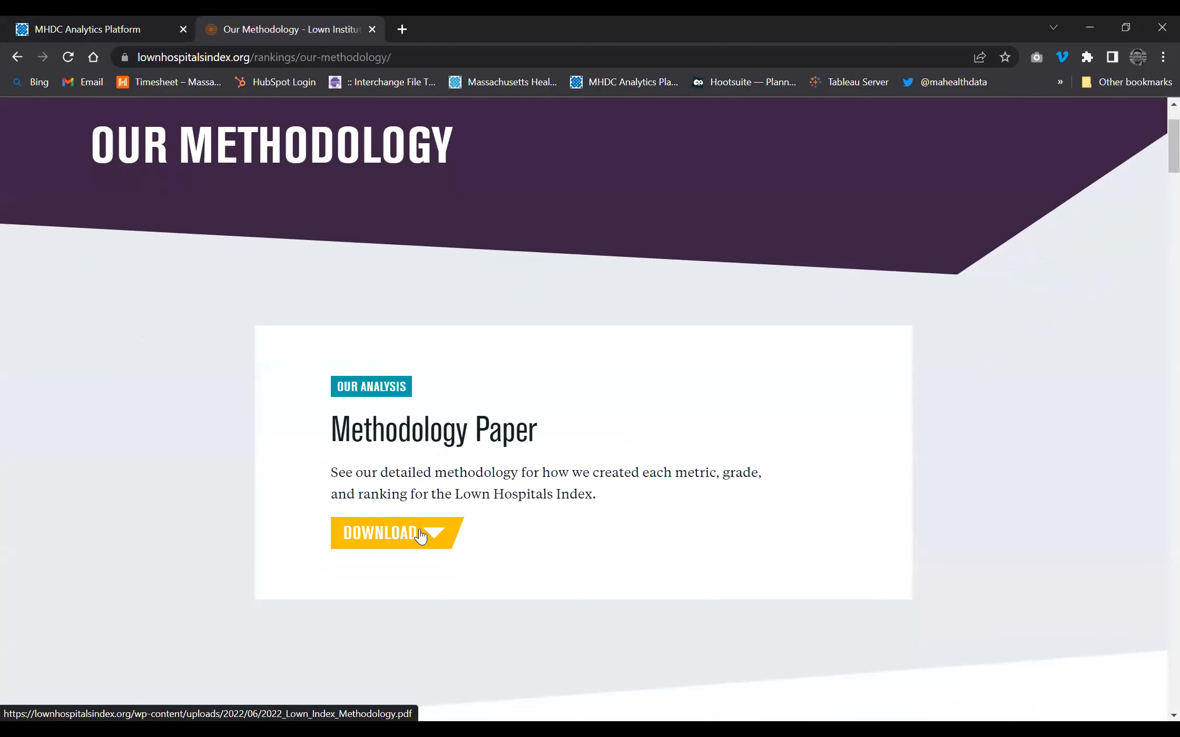
# - Return to the heat map and open the Lown definitions help page in another new tab
pyautogui.click(130, 16)
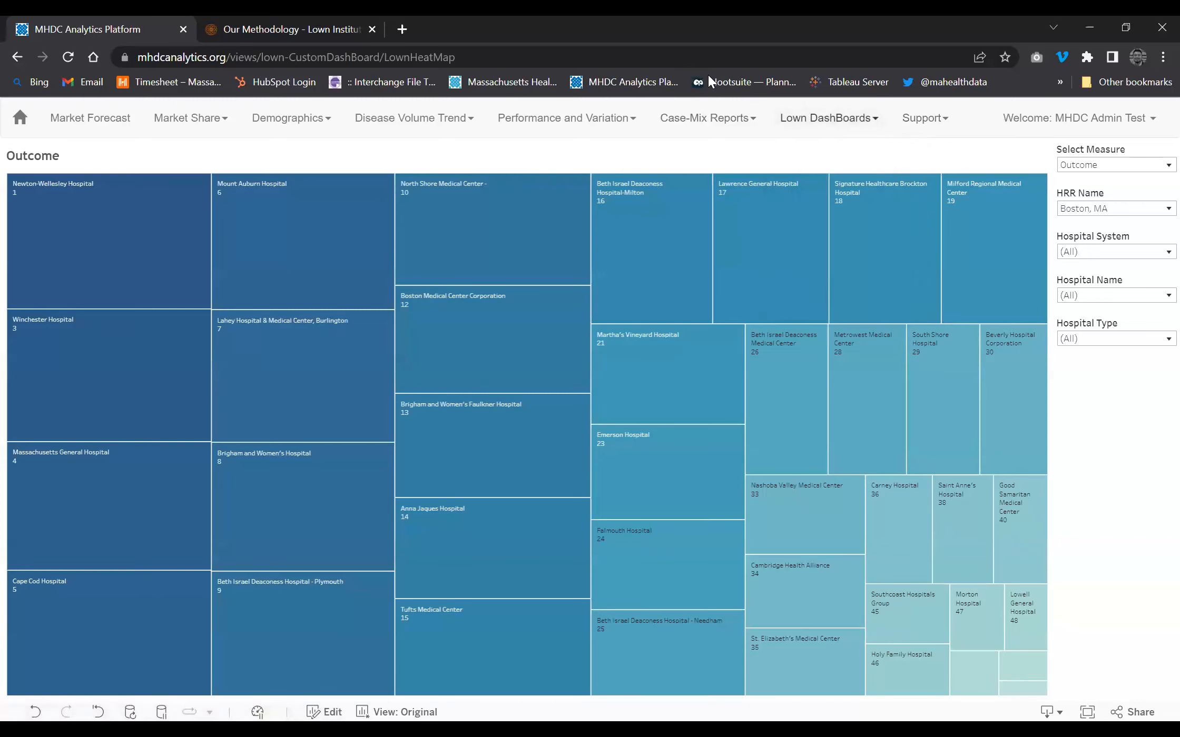
pyautogui.moveTo(829, 118)
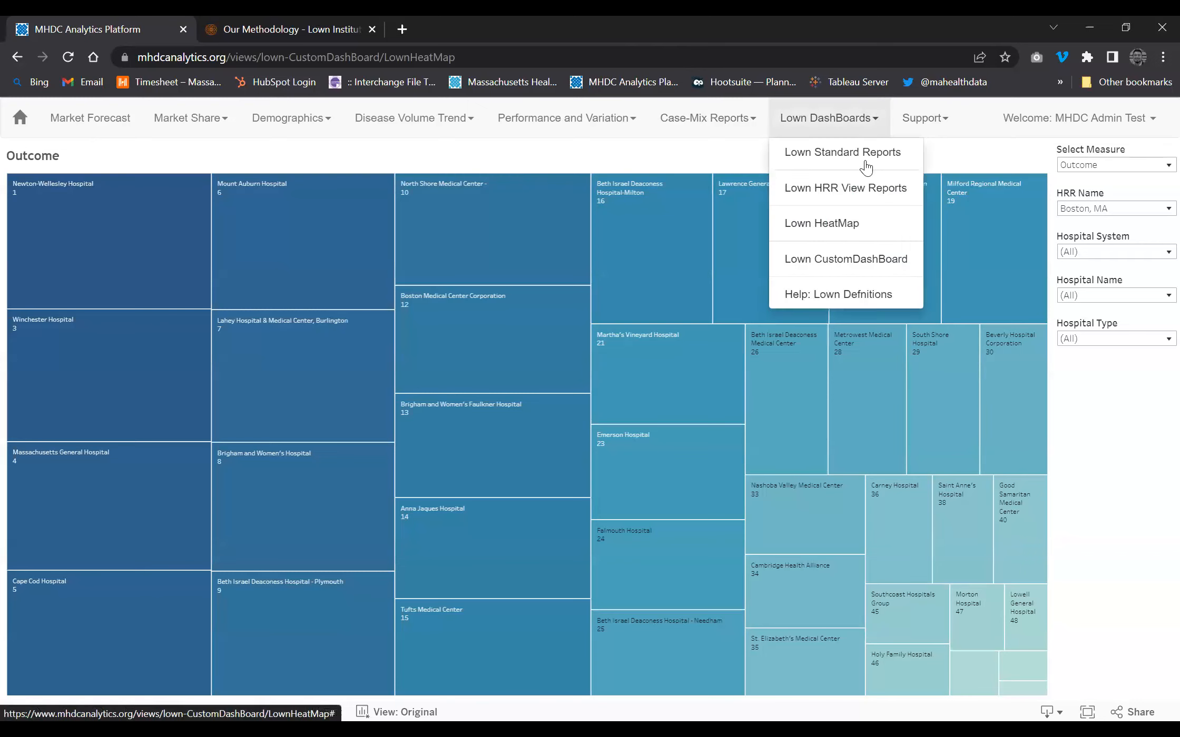
pyautogui.rightClick(855, 295)
pyautogui.click(901, 308)
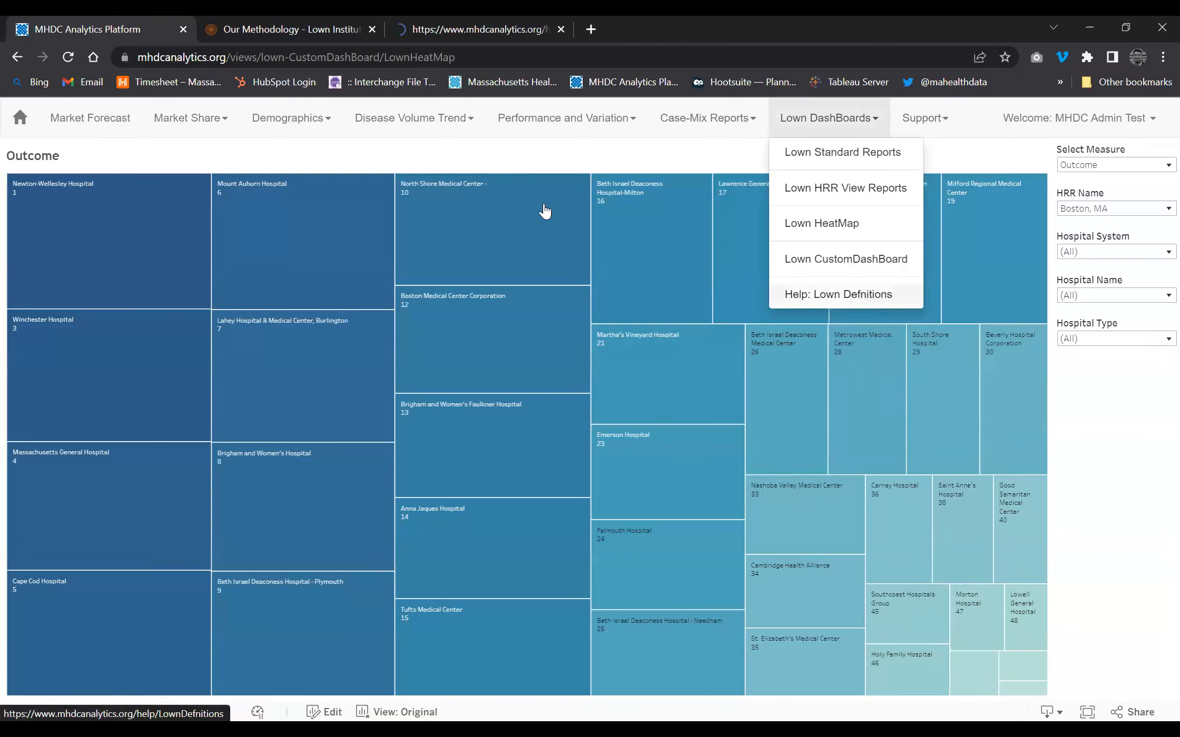
pyautogui.click(451, 27)
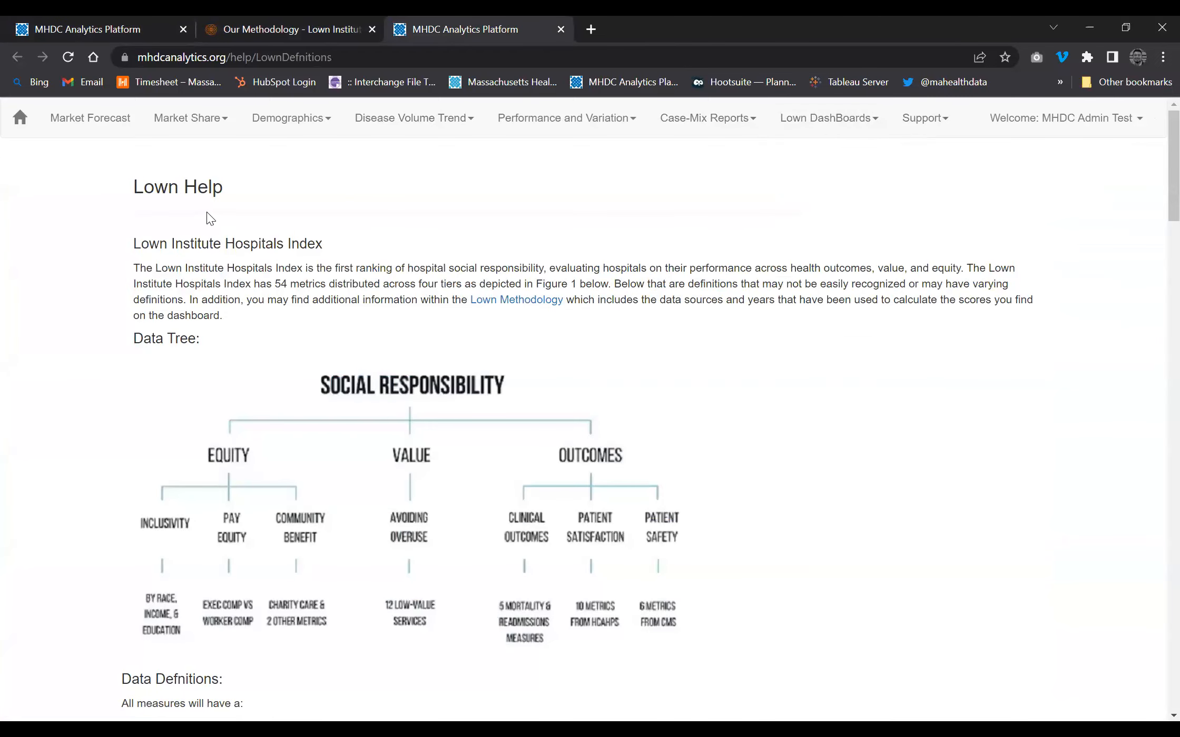
# - Read the Lown data tree, the rank, grade and star rating definitions, and the Tier 1 to Tier 4 measure definitions
pyautogui.scroll(-1, 631, 417)
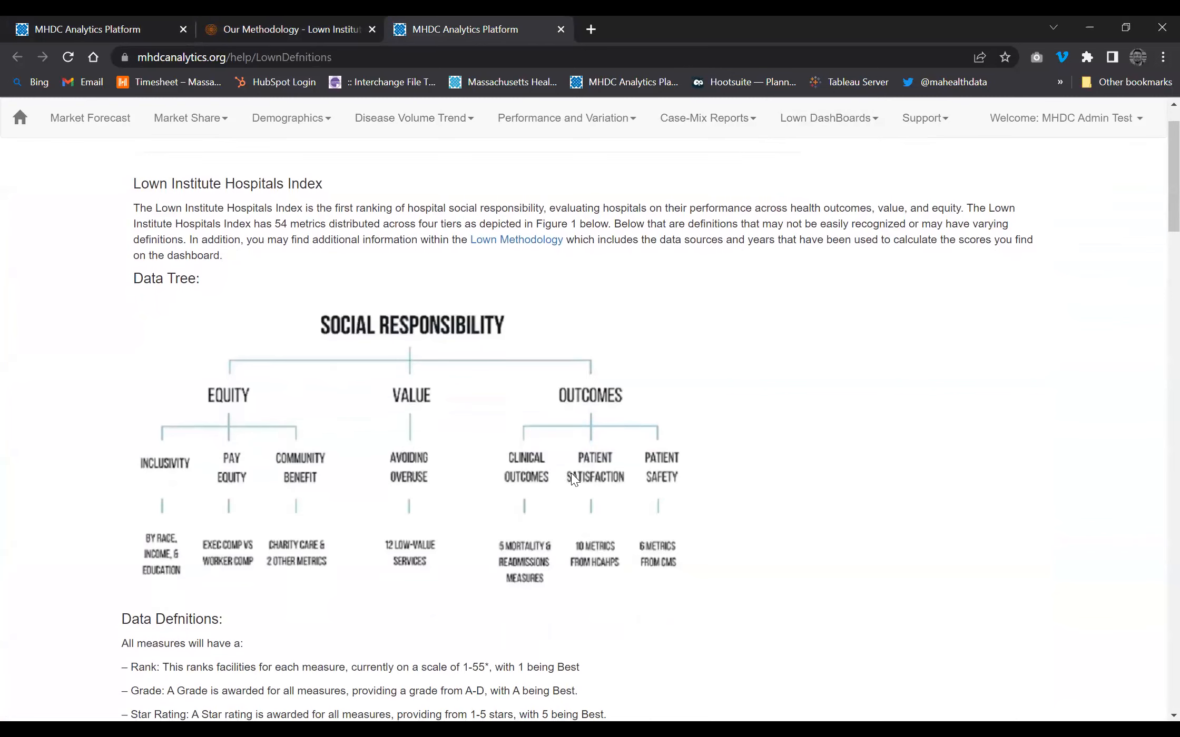
pyautogui.scroll(-2, 571, 474)
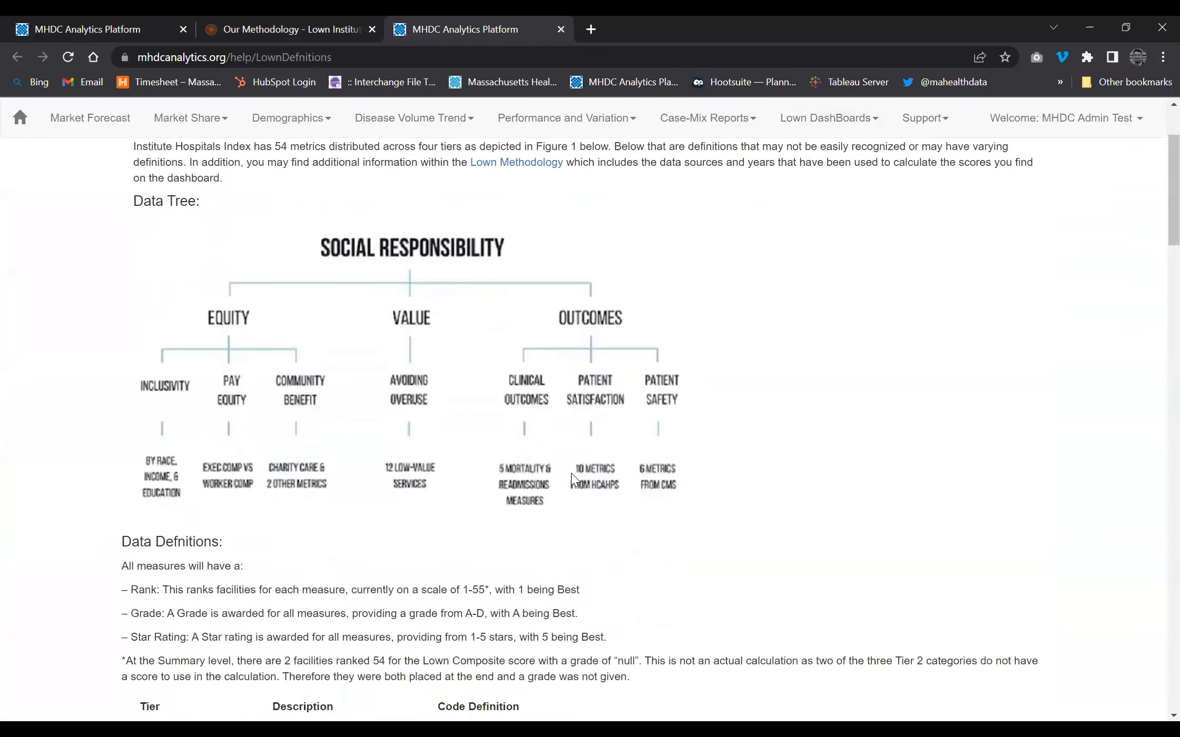
pyautogui.scroll(-1, 575, 480)
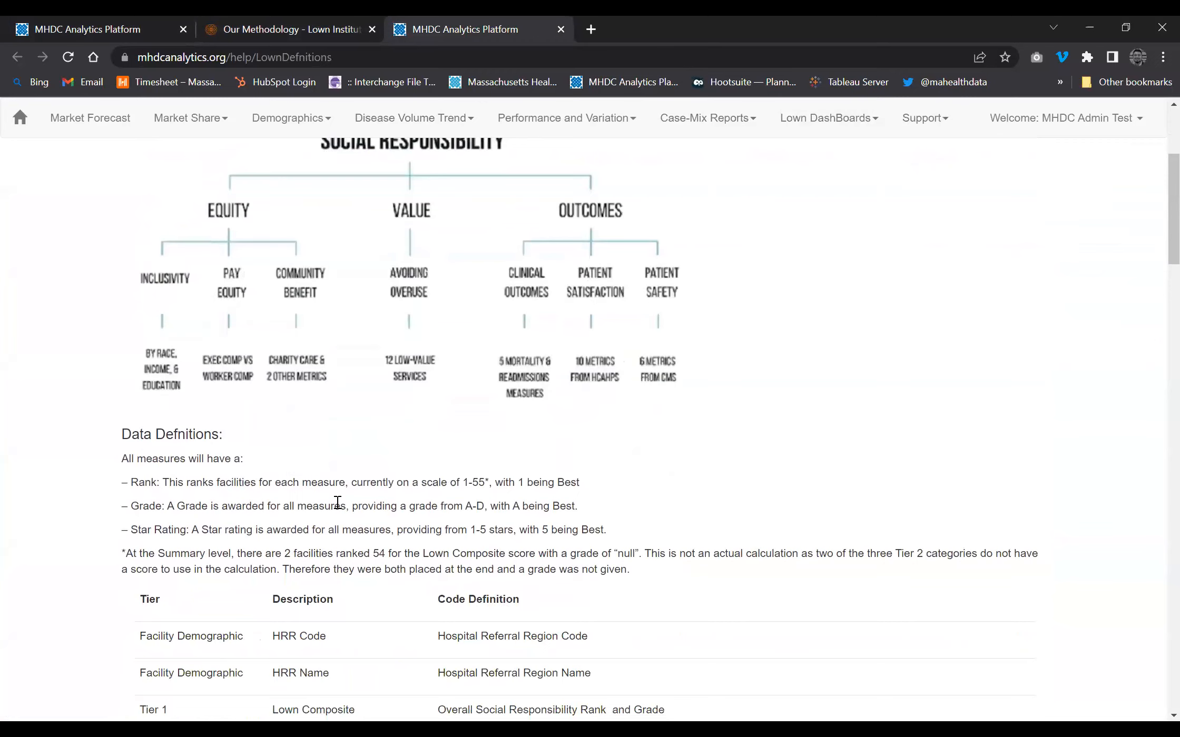
pyautogui.scroll(-3, 569, 509)
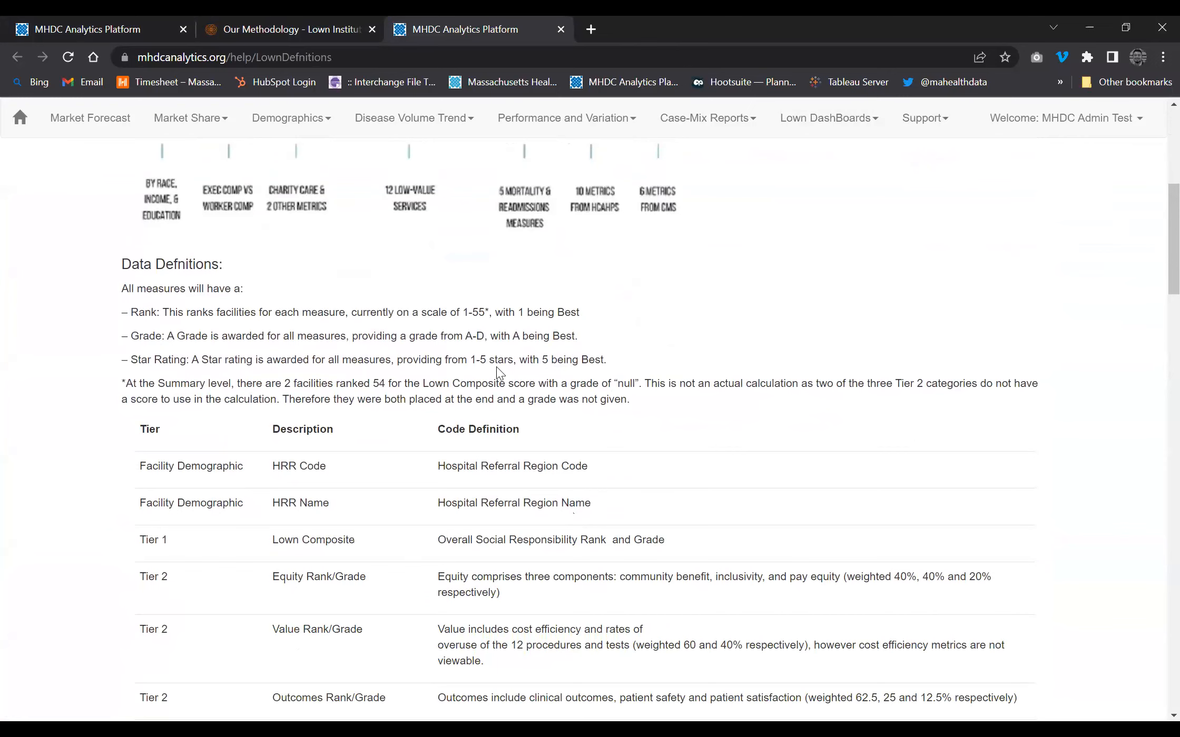
pyautogui.scroll(-1, 509, 371)
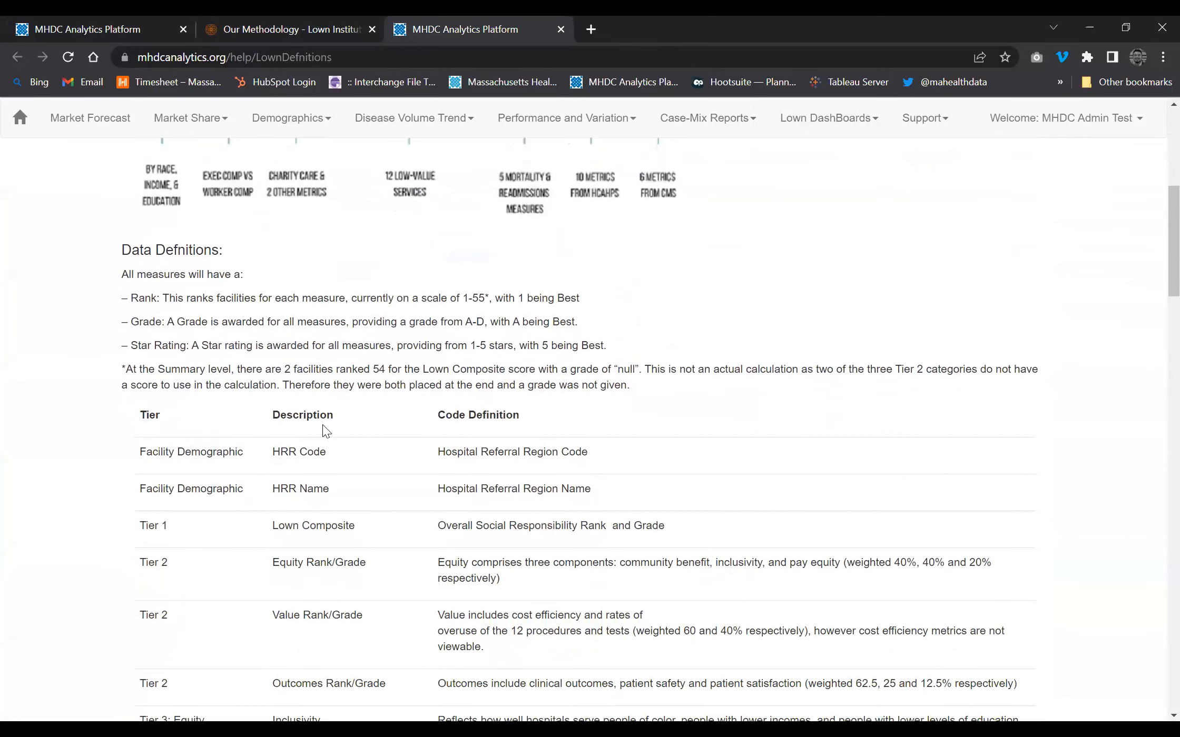
pyautogui.scroll(-1, 323, 425)
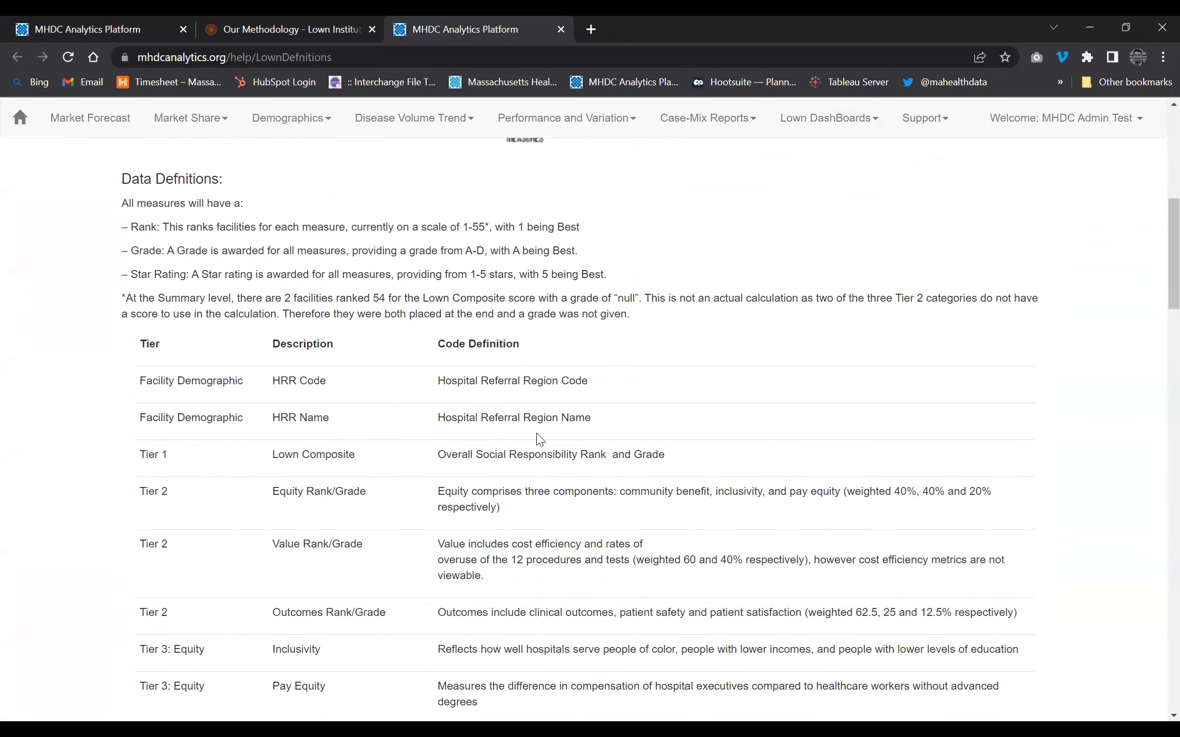
pyautogui.scroll(-2, 611, 406)
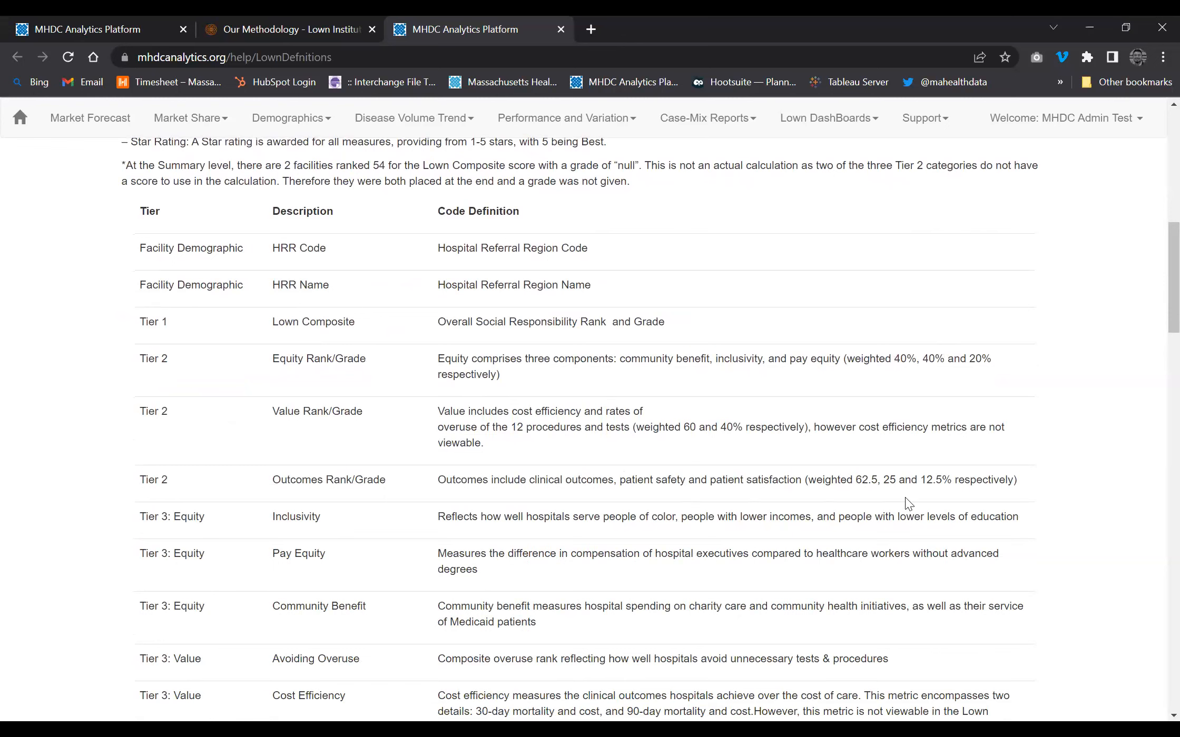
pyautogui.scroll(-5, 859, 548)
pyautogui.scroll(-4, 859, 548)
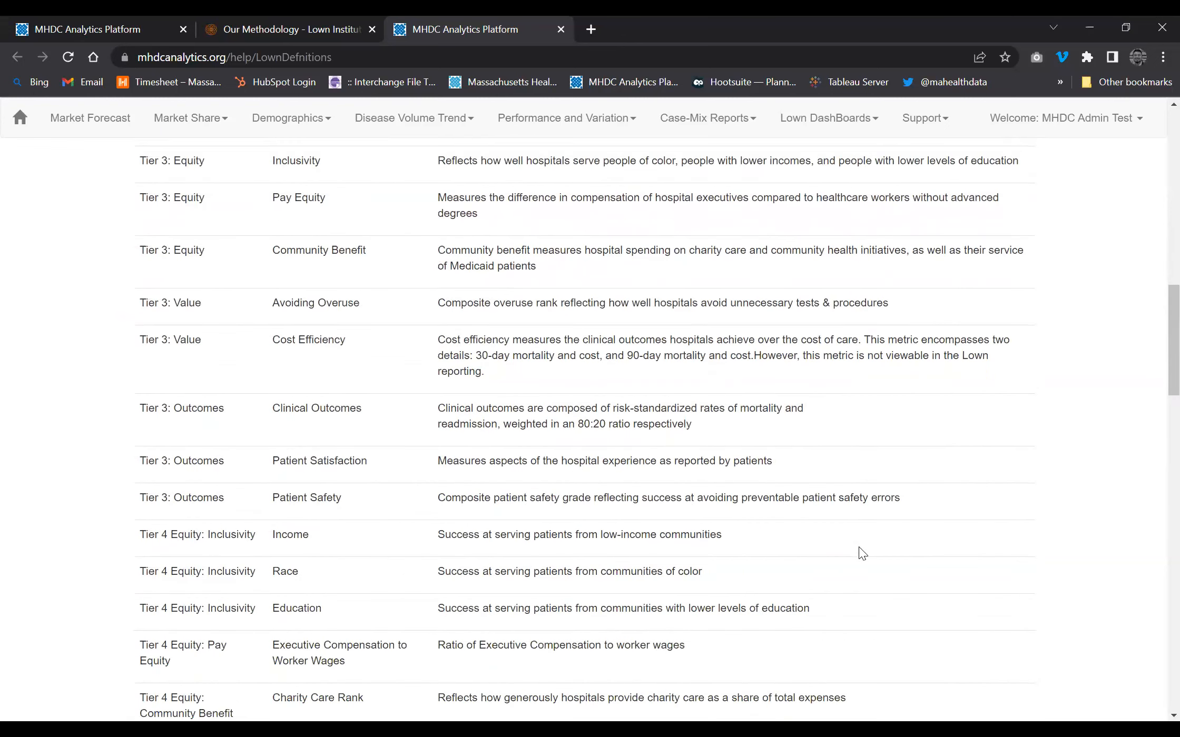
pyautogui.scroll(-6, 862, 553)
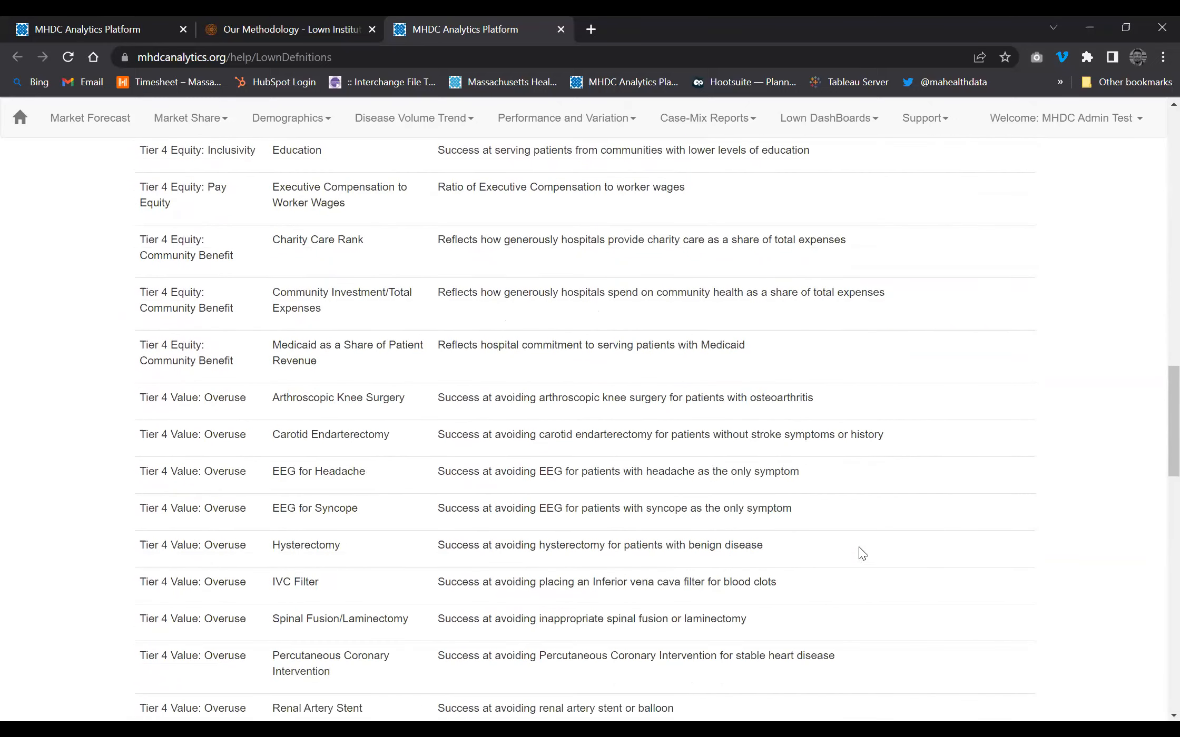
# - Open the Rankings page on the Lown Institute Hospitals Index site and rank the hospitals by the Outcomes metric
pyautogui.click(147, 16)
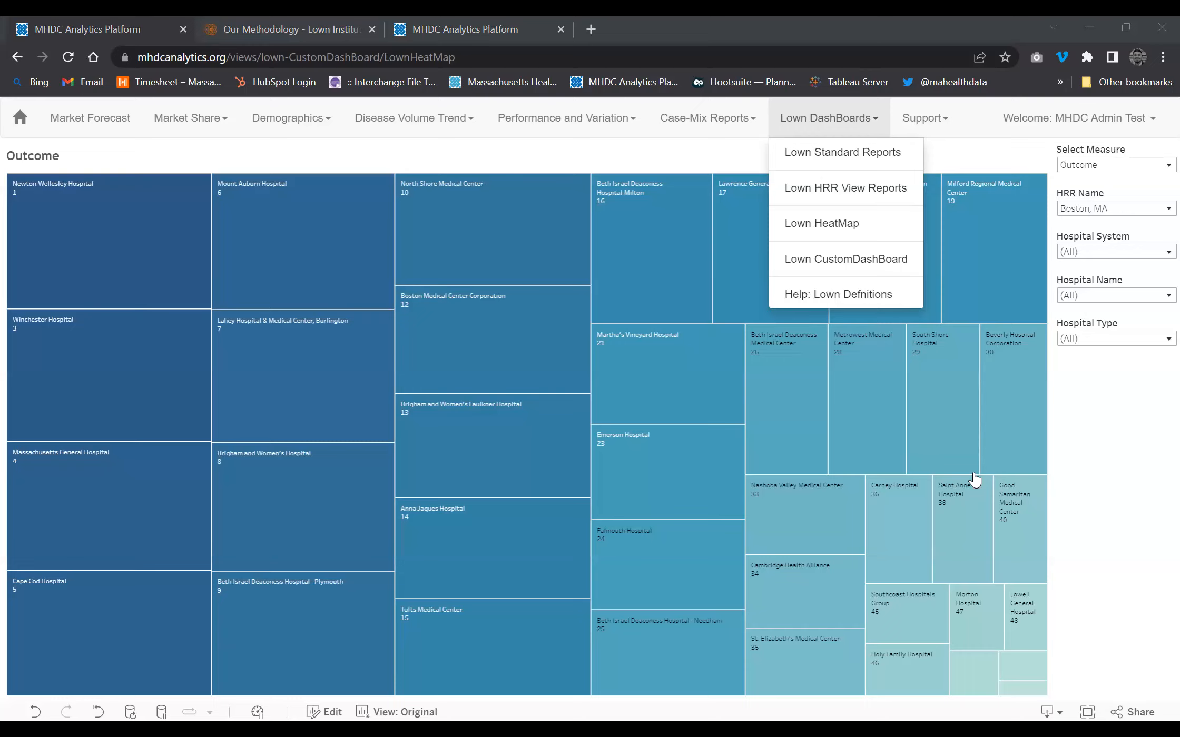
pyautogui.click(274, 33)
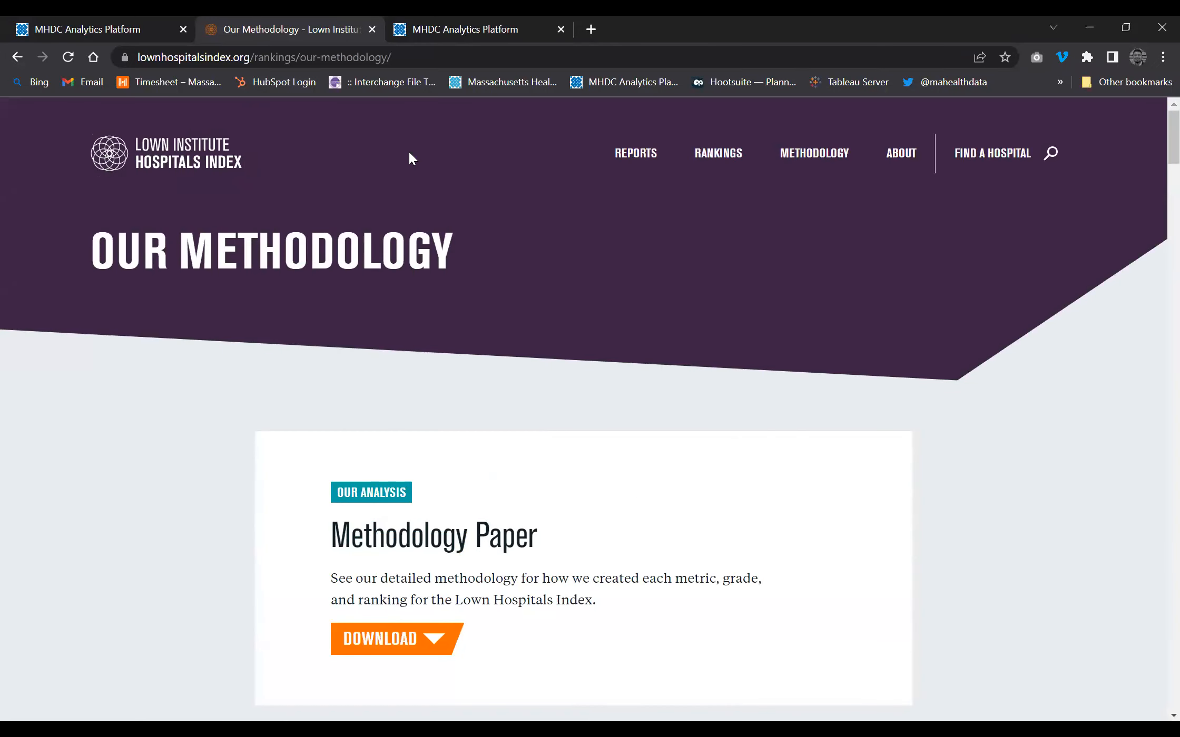
pyautogui.click(732, 159)
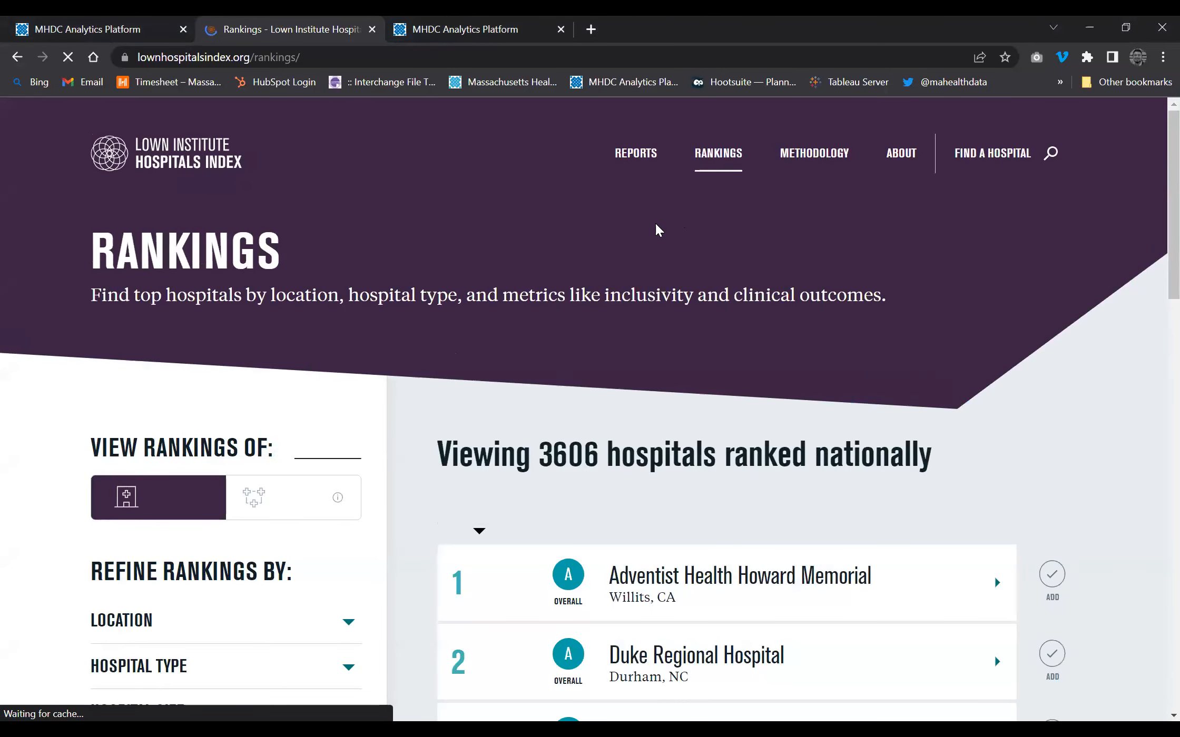
pyautogui.scroll(-6, 395, 361)
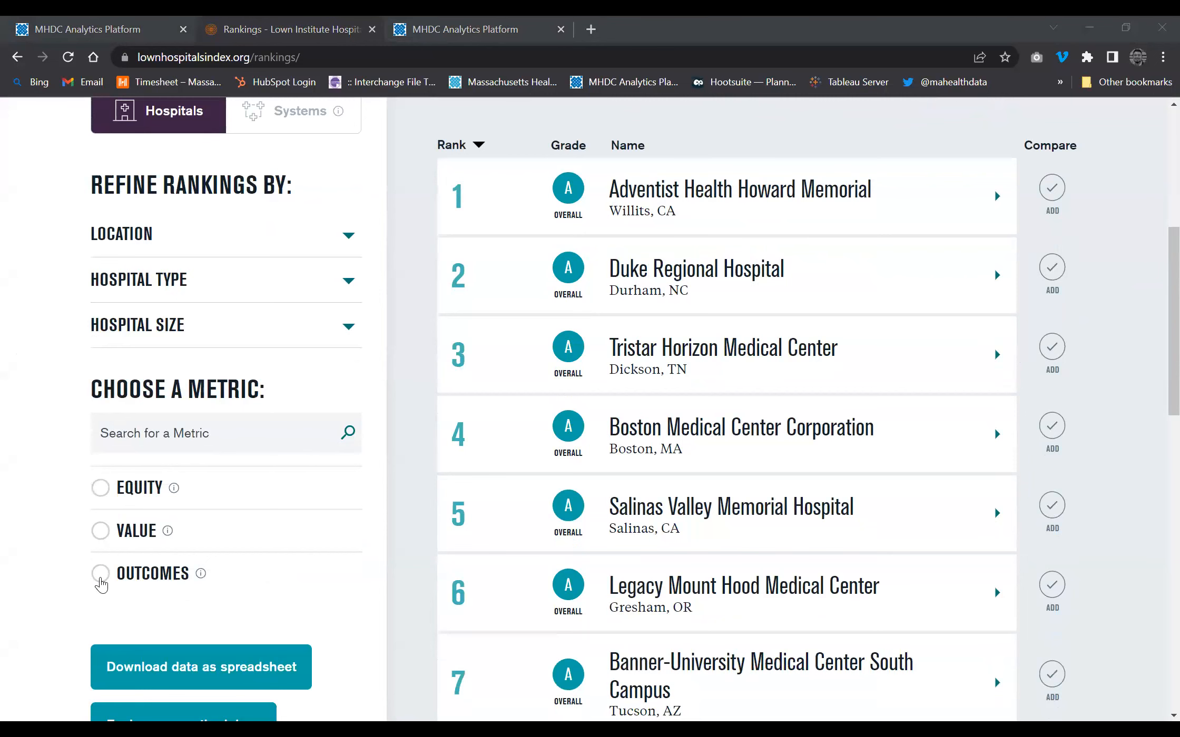
pyautogui.click(100, 580)
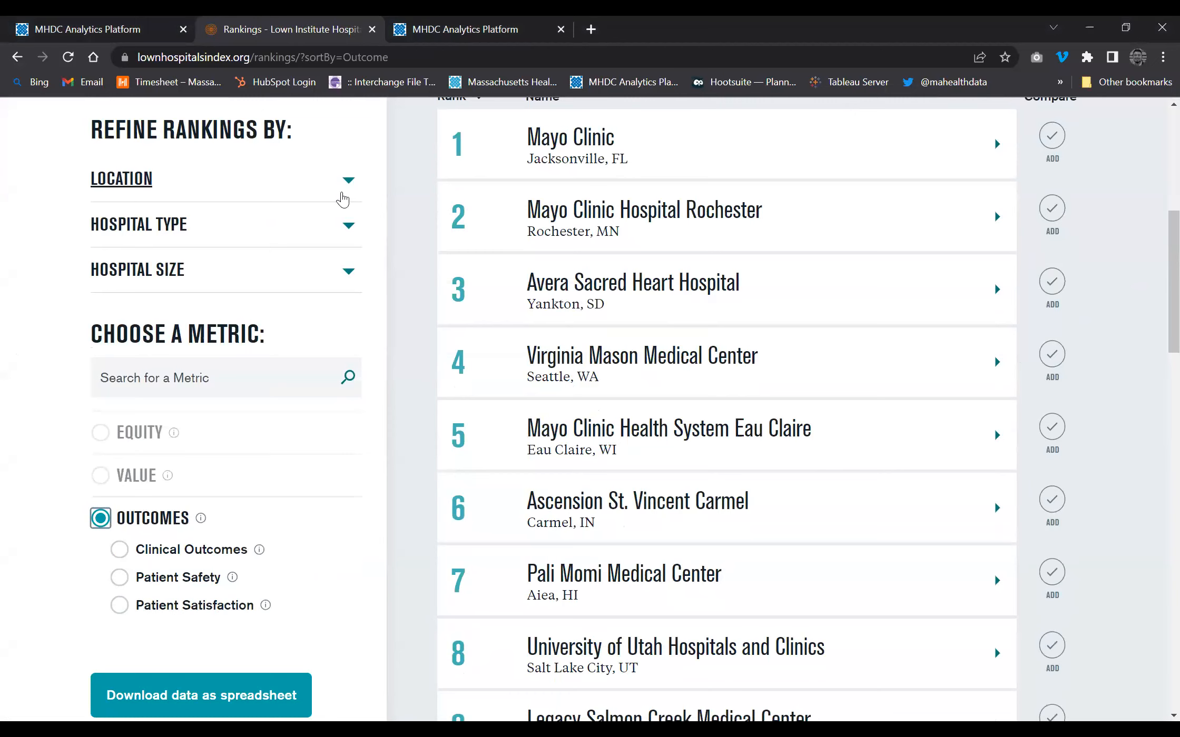
# - Limit the Outcomes rankings to hospitals located in Massachusetts and view the resulting list
pyautogui.click(342, 199)
pyautogui.click(335, 243)
pyautogui.scroll(-10, 314, 334)
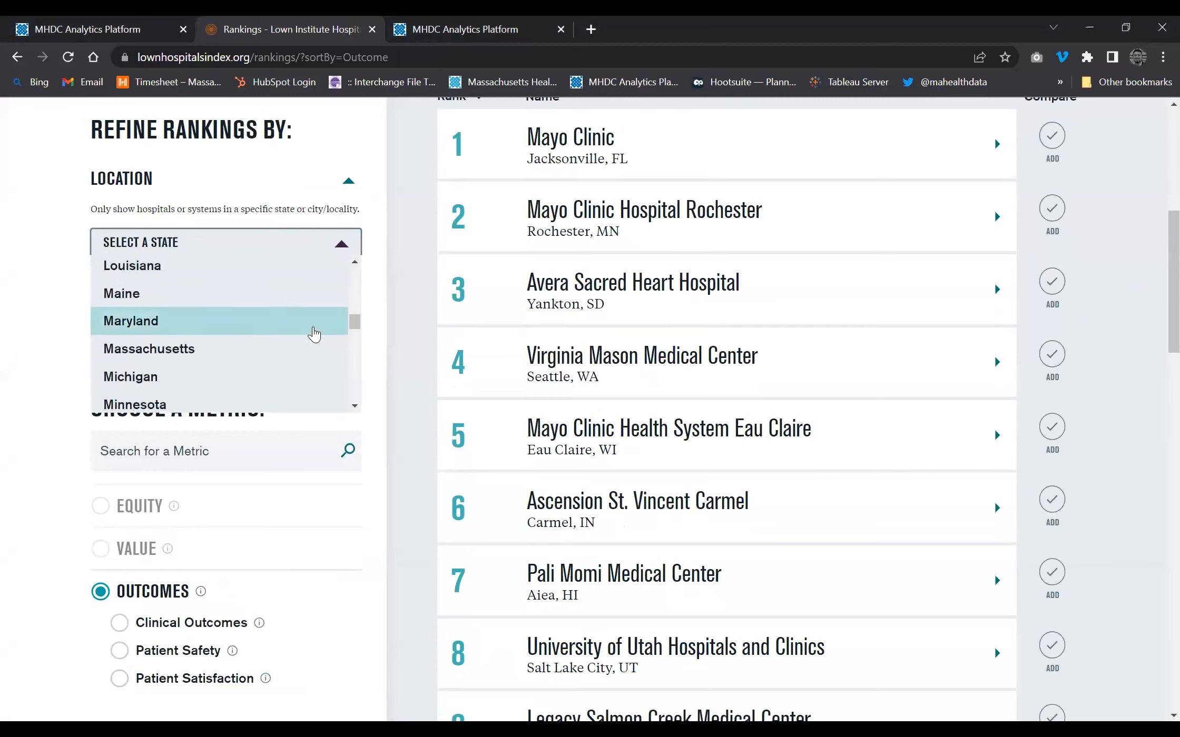
pyautogui.click(262, 348)
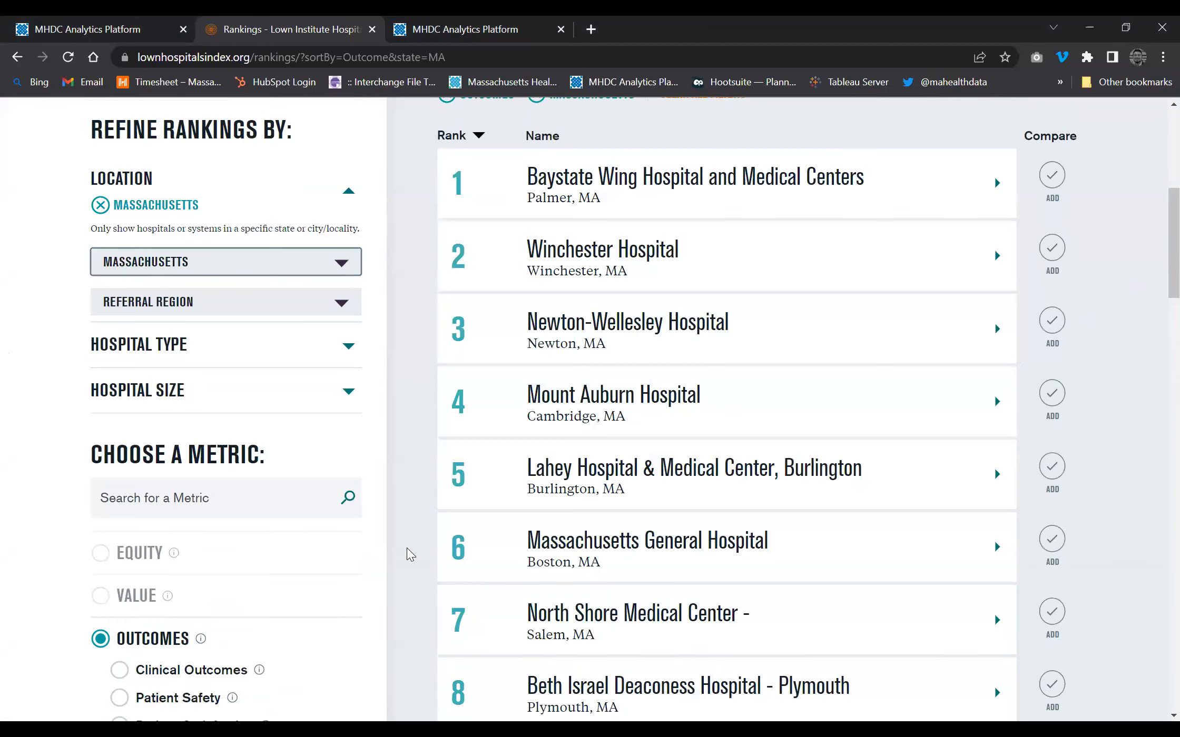
pyautogui.scroll(-1, 410, 552)
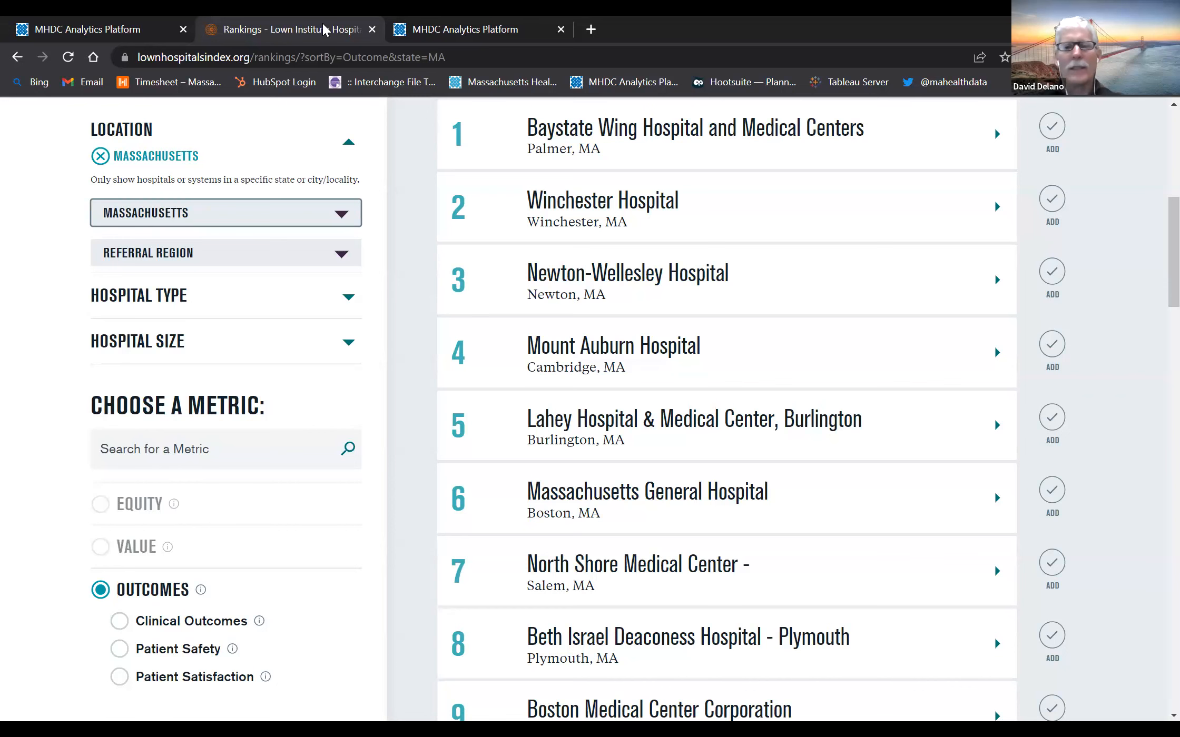
# - Return to the MHDC Analytics Platform heat map tab and open Case-Mix Hospital Custom Reporting
pyautogui.click(57, 22)
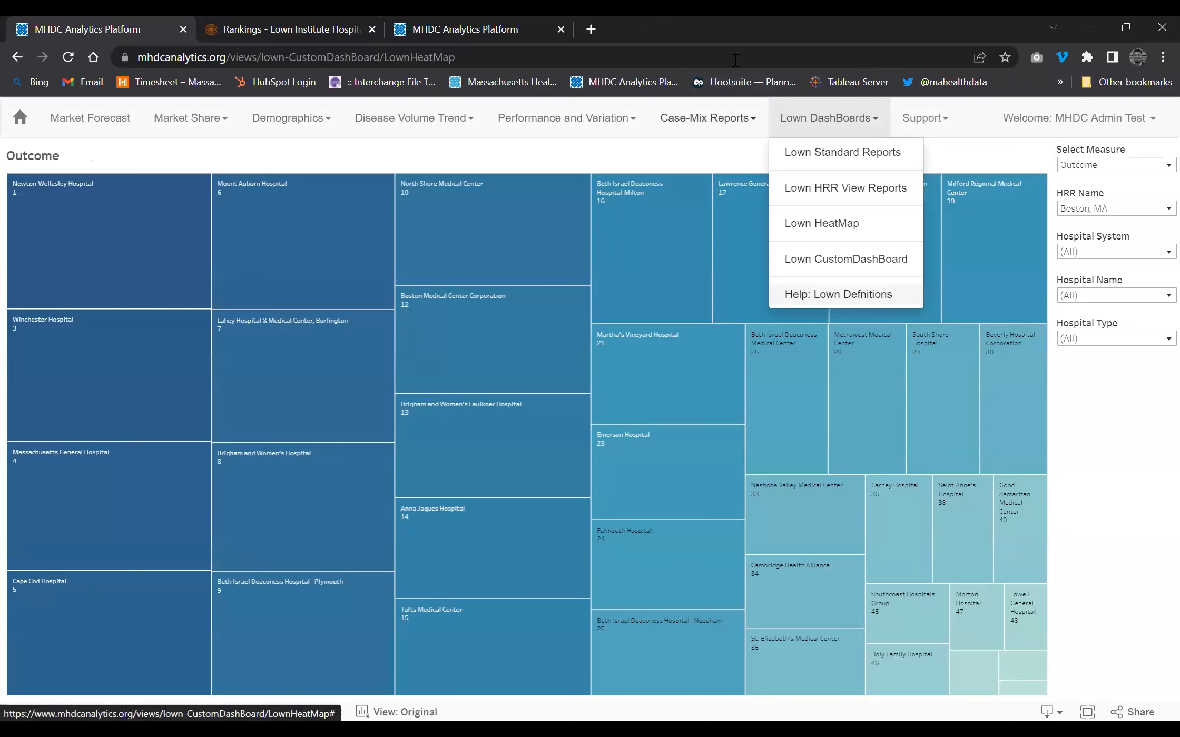
pyautogui.click(708, 118)
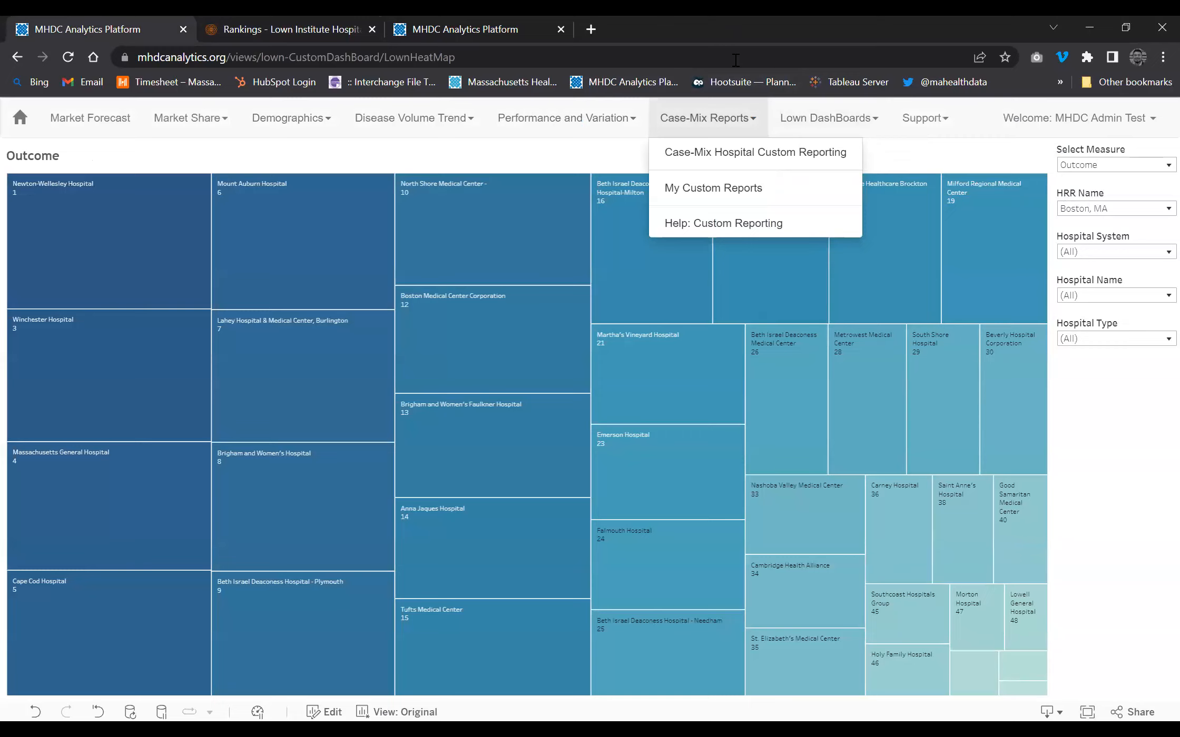
pyautogui.click(747, 156)
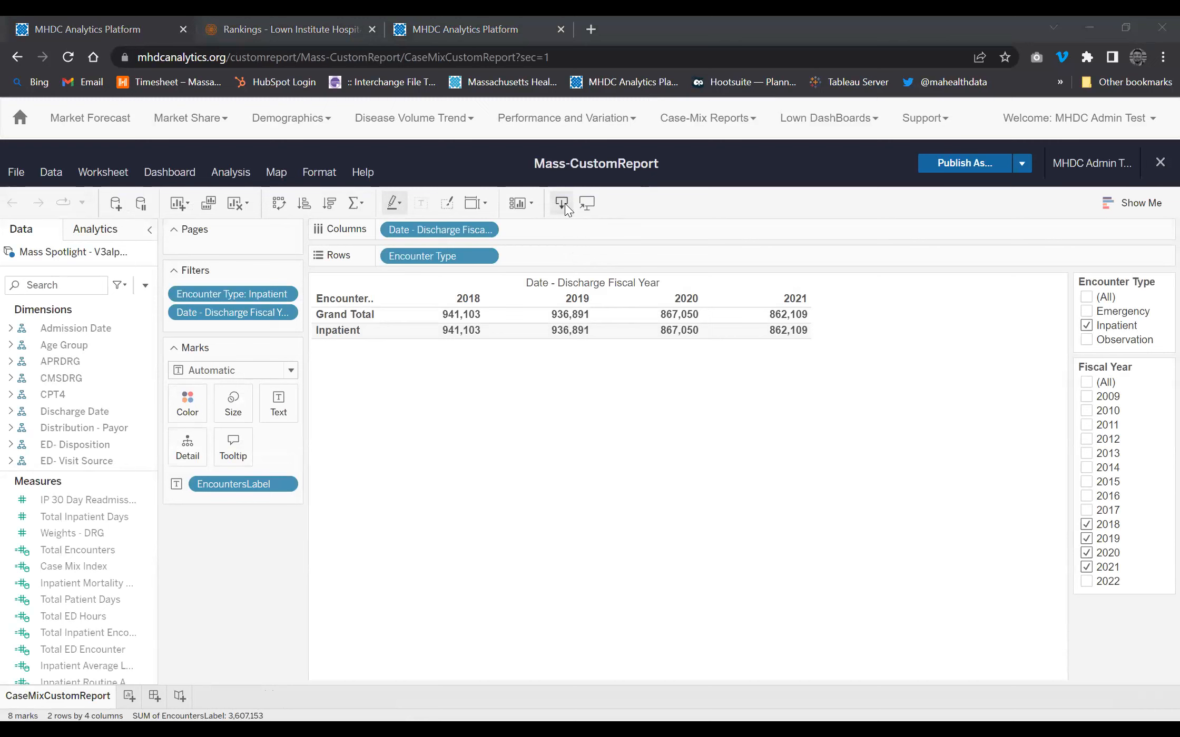
# - Check the download formats offered for the Case-Mix custom report and open the Lown CustomDashBoard
pyautogui.click(561, 203)
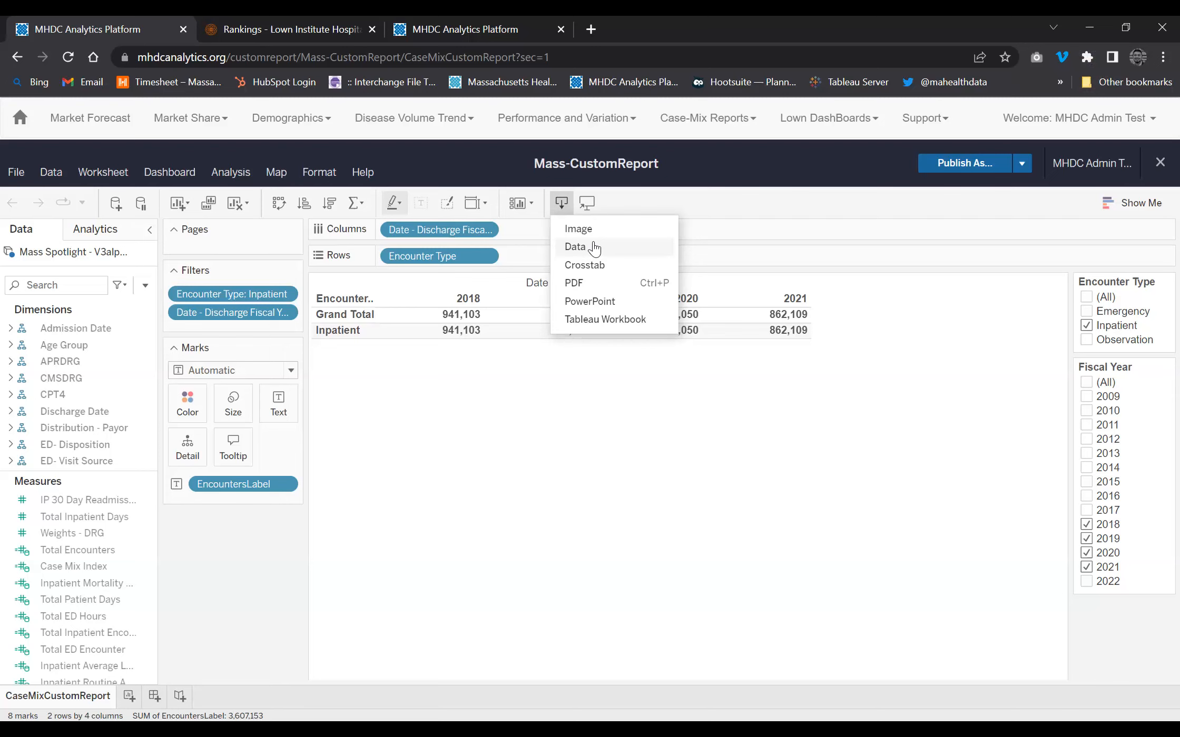
pyautogui.click(824, 119)
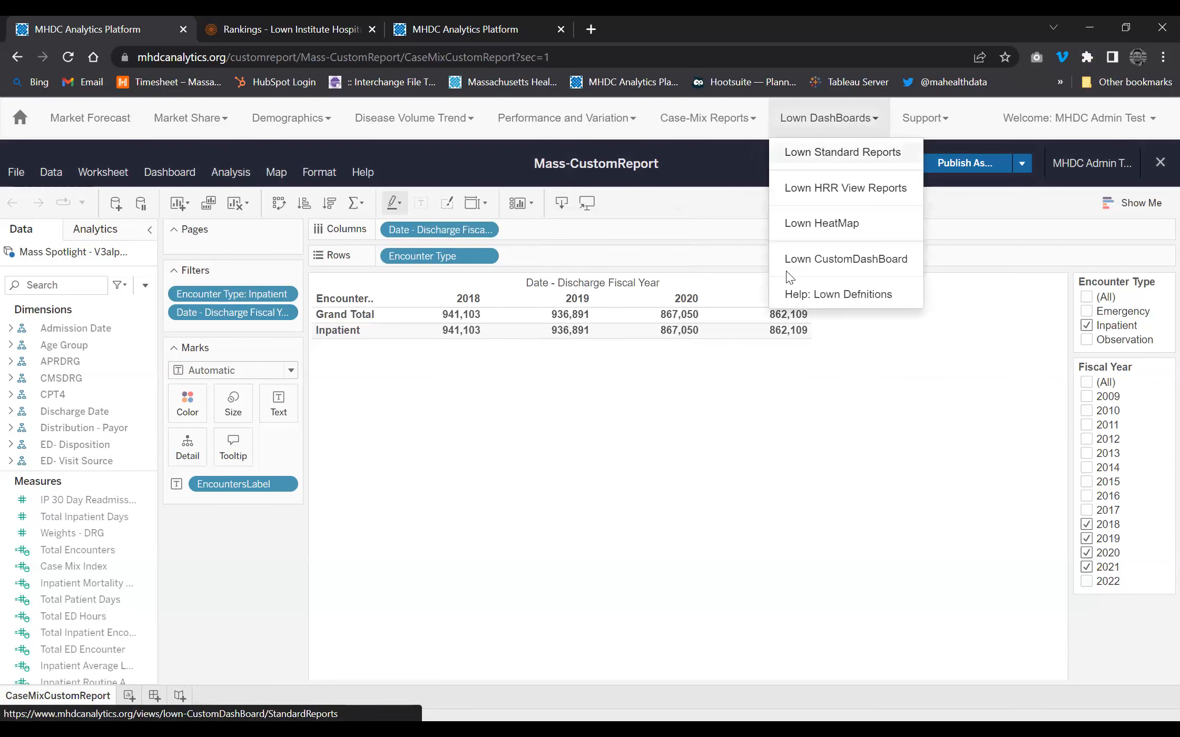
pyautogui.click(819, 264)
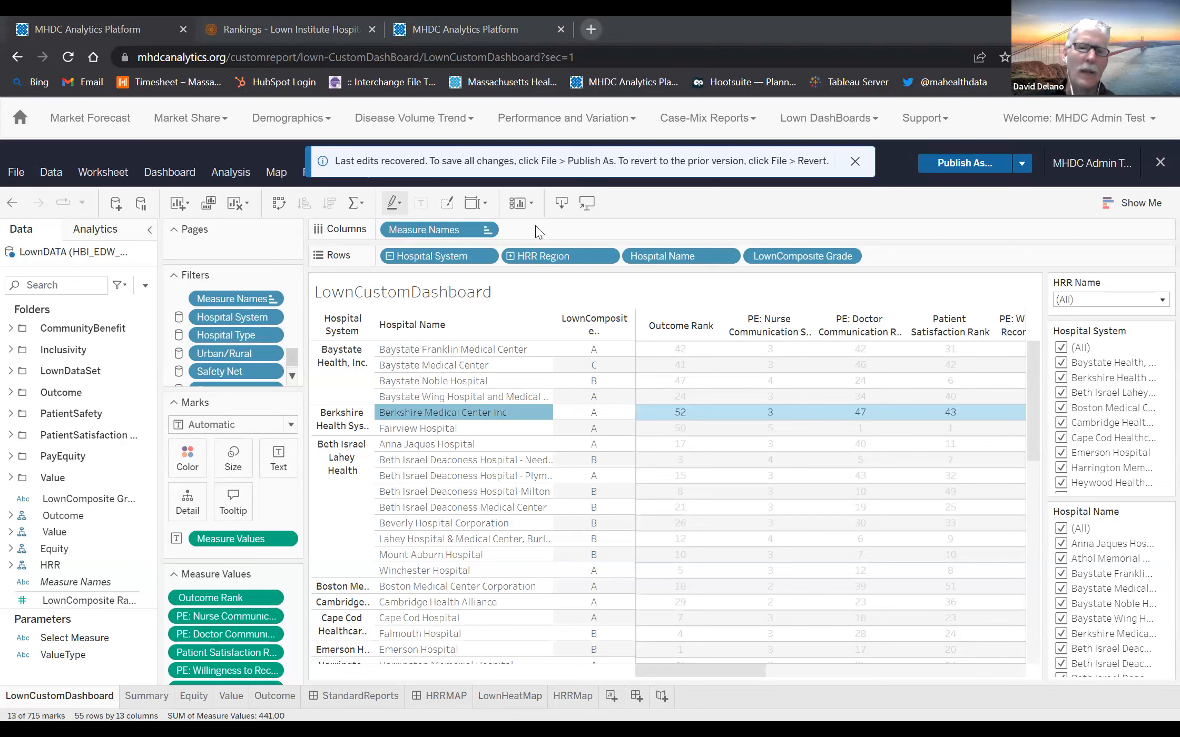
# - Open the Massachusetts Health Data Consortium website in a new browser tab and go to its Analytics service page
pyautogui.hotkey('ctrl', 't')
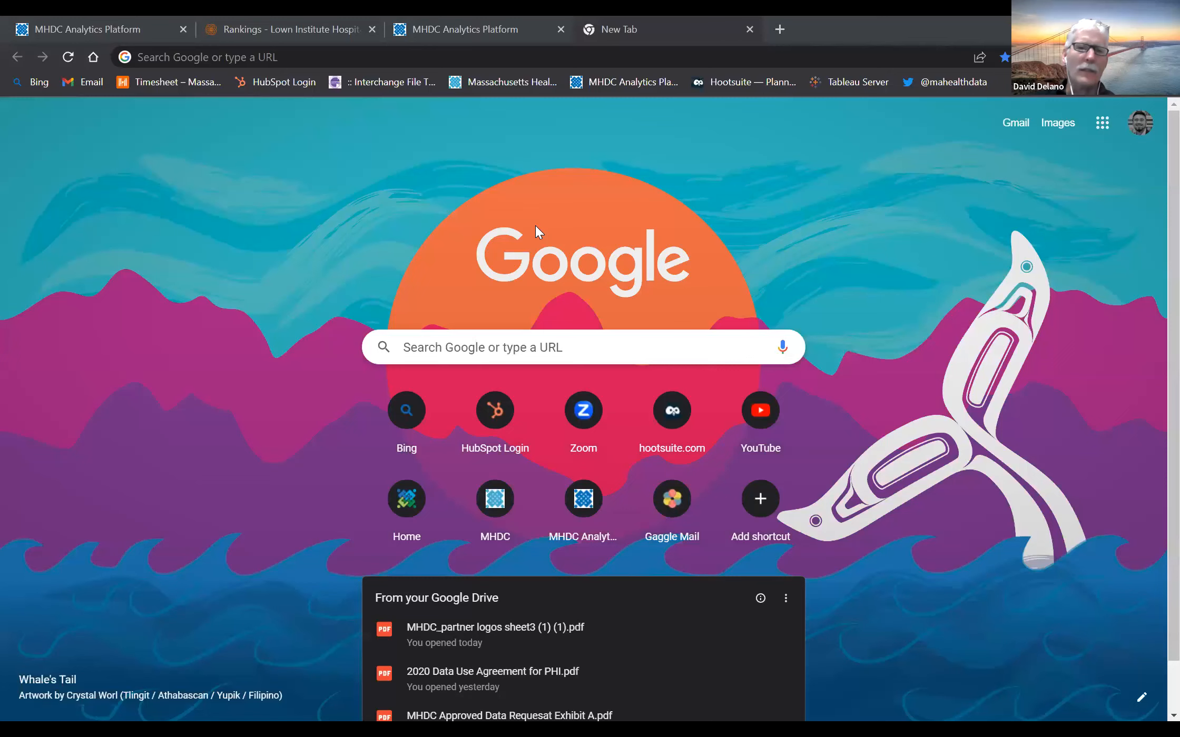
pyautogui.click(414, 489)
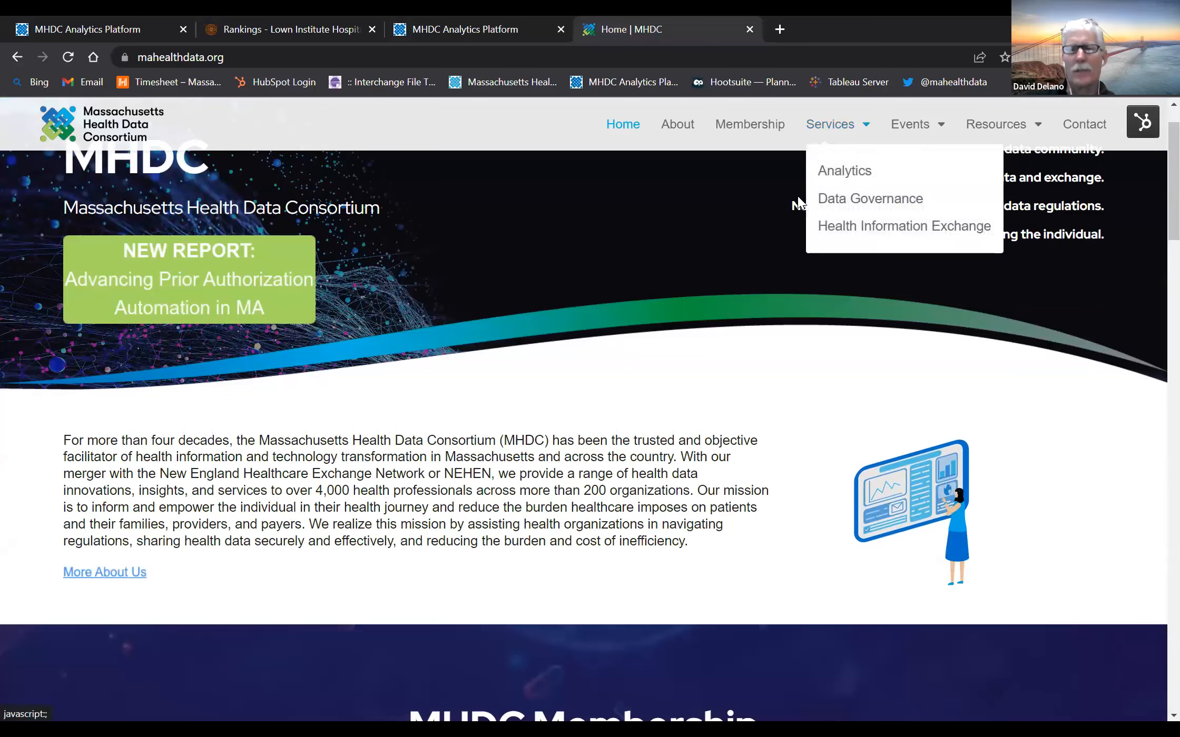
pyautogui.click(844, 171)
pyautogui.click(609, 56)
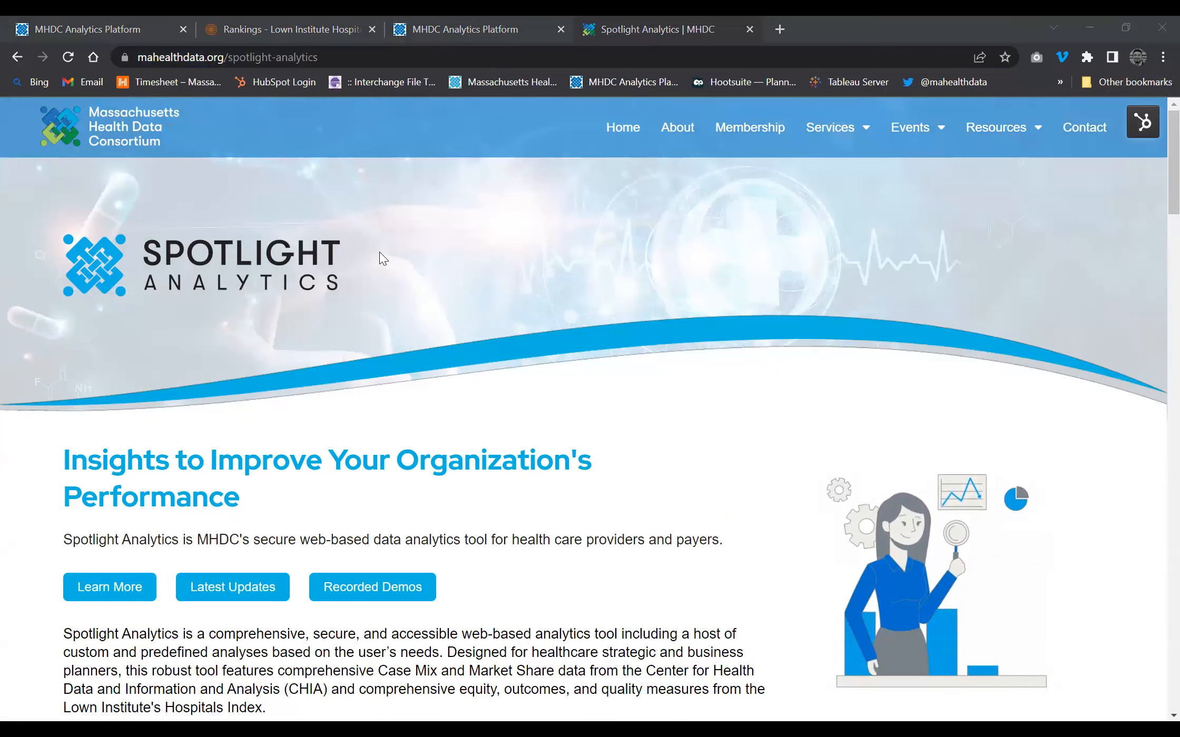
# - Look through the Spotlight Analytics page down to the "Ready For Spotlight?" contact form
pyautogui.scroll(-7, 669, 467)
pyautogui.scroll(-15, 673, 468)
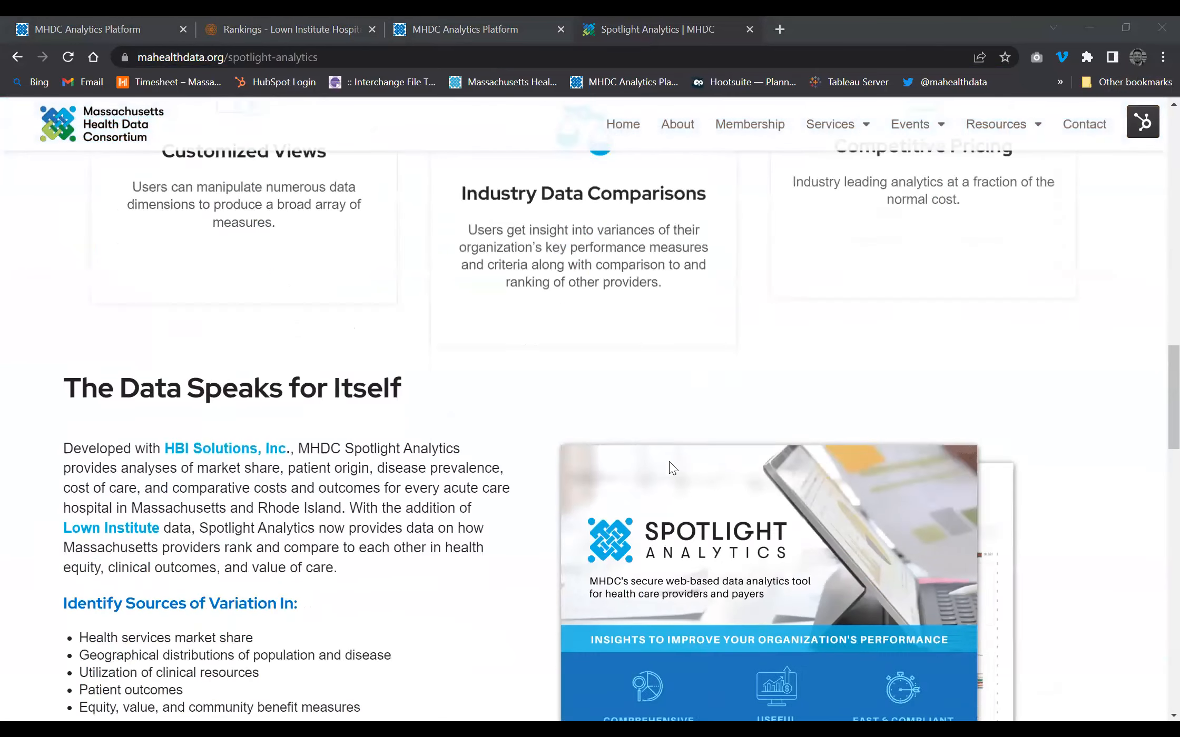
pyautogui.scroll(-5, 673, 467)
pyautogui.scroll(-6, 673, 468)
pyautogui.scroll(-1, 673, 468)
pyautogui.scroll(-2, 673, 468)
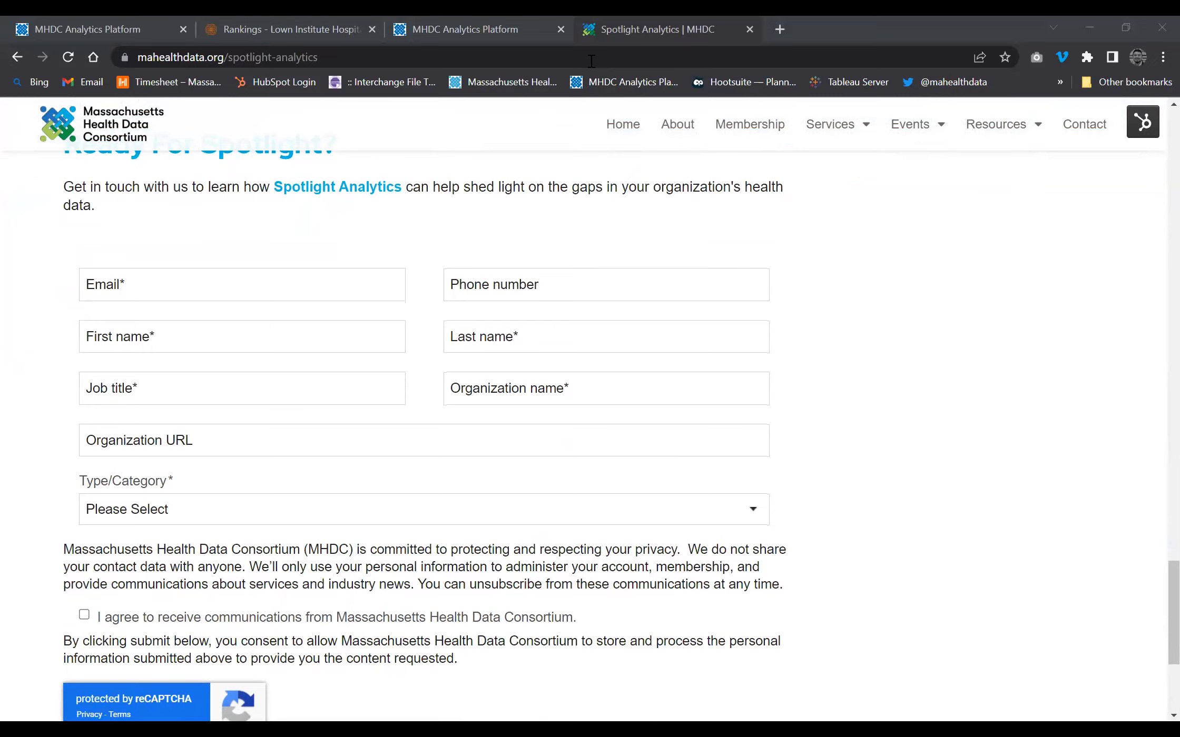
# - Switch to the Spotlight demo presentation in PowerPoint and go to its last slide
pyautogui.hotkey('alt', 'Tab')
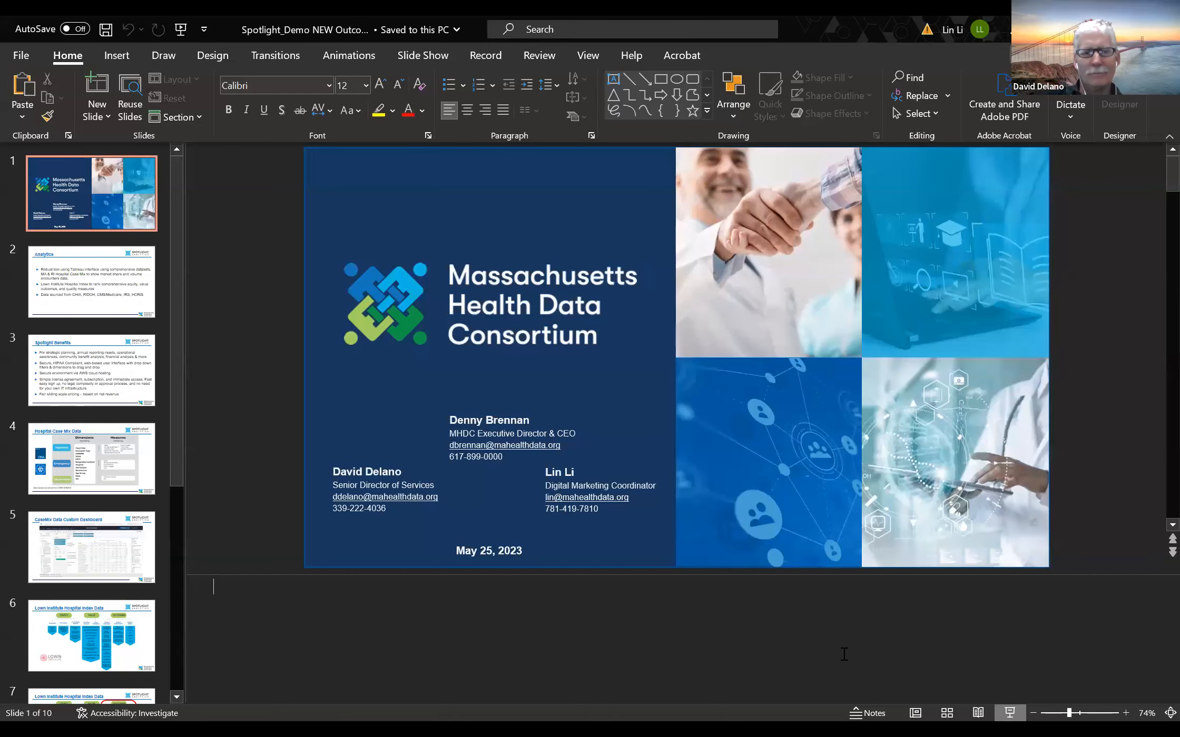
pyautogui.press('End')
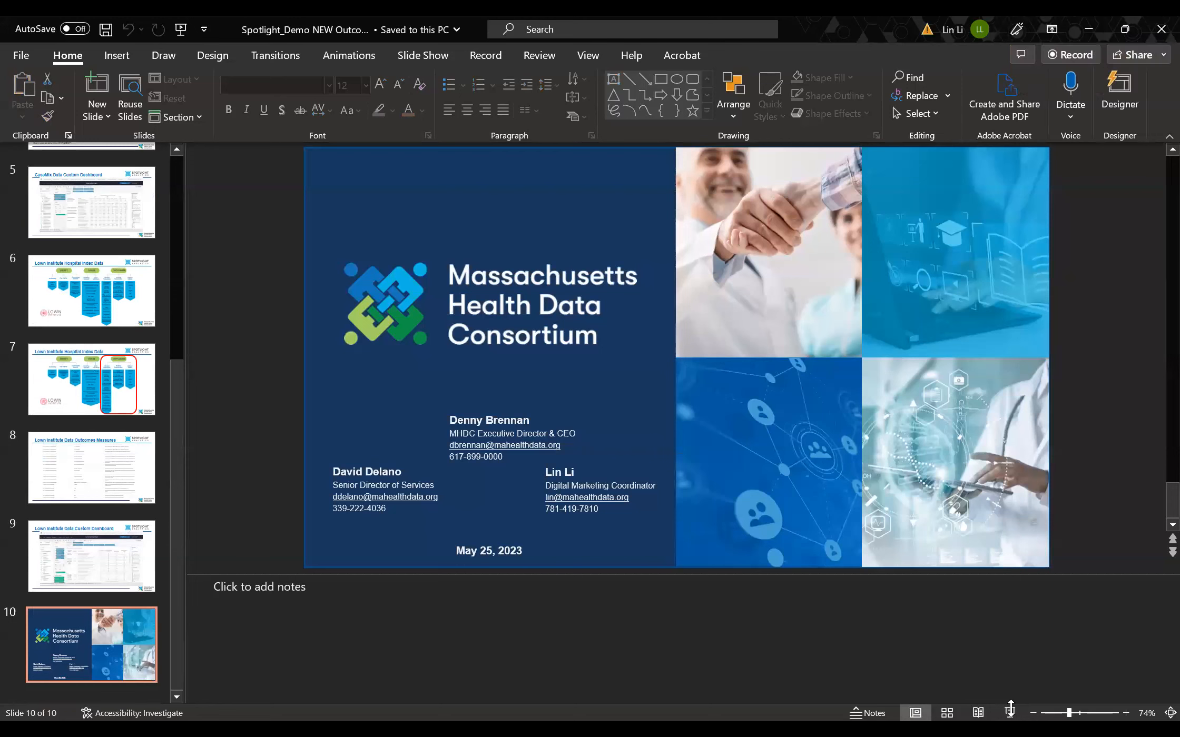